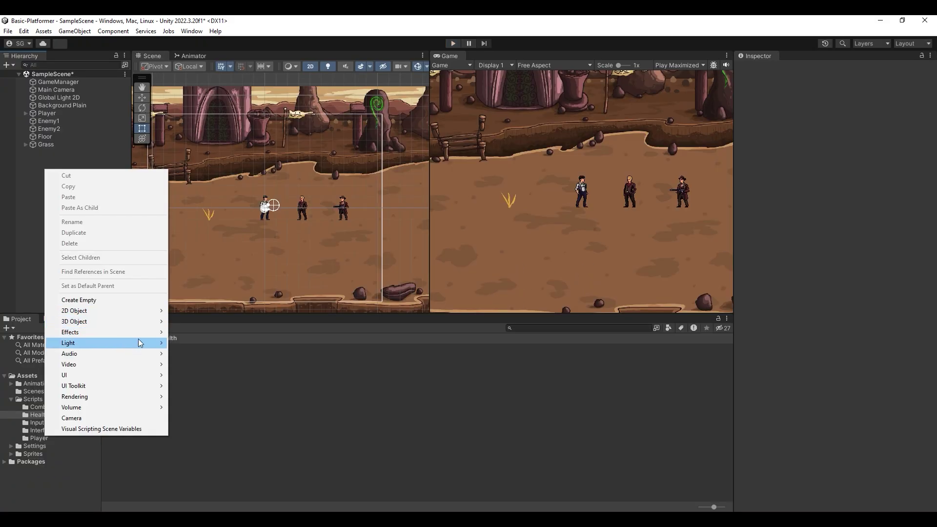
Add a Particle System to the scene and reset its Transform to zero position and rotation.
mouse_move(146, 332)
left_click(204, 331)
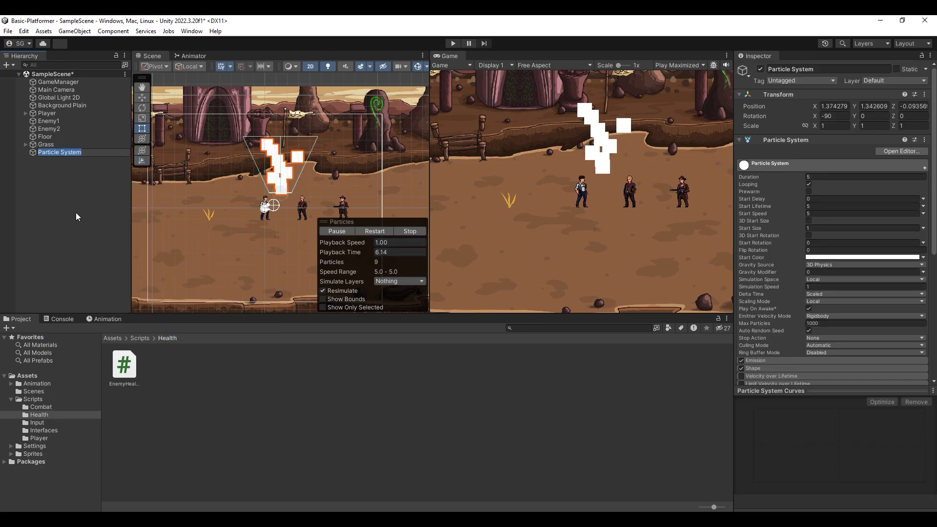
scroll(303, 174, "up", 2)
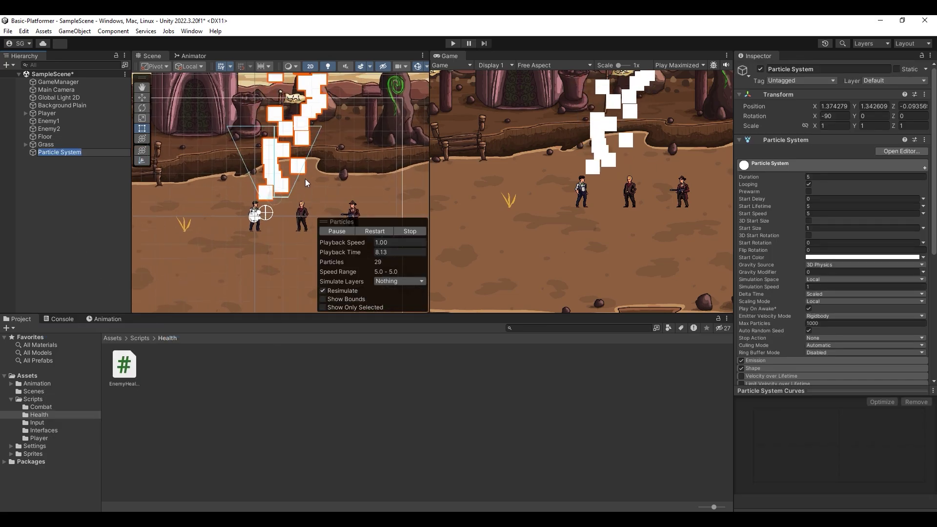
middle_click_drag(306, 182, 287, 199)
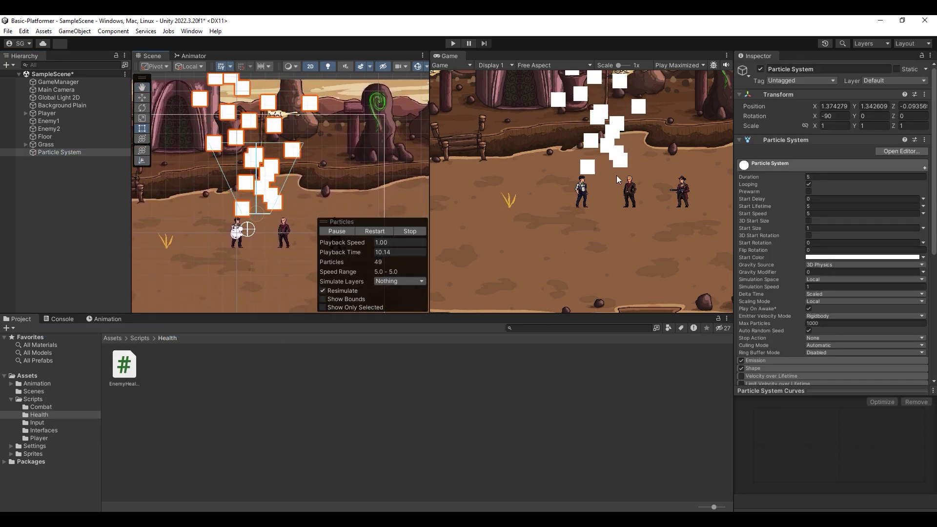
right_click(779, 94)
left_click(792, 104)
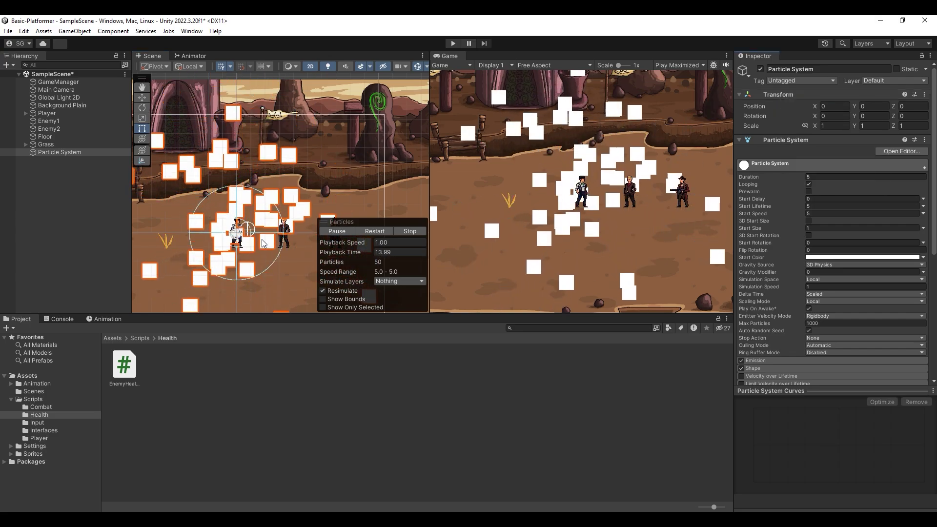
Create a folder named Materials in Assets and open it.
left_click(42, 376)
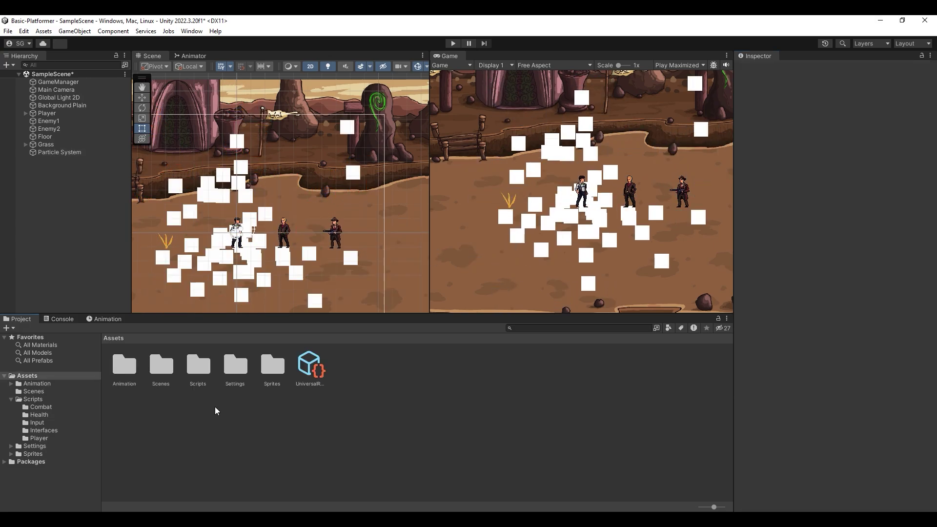
right_click(217, 411)
mouse_move(294, 142)
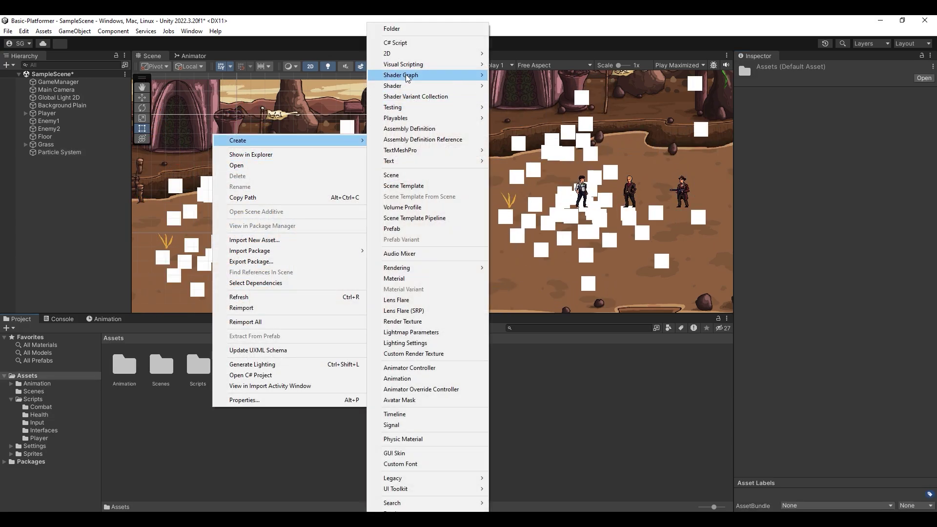
left_click(417, 30)
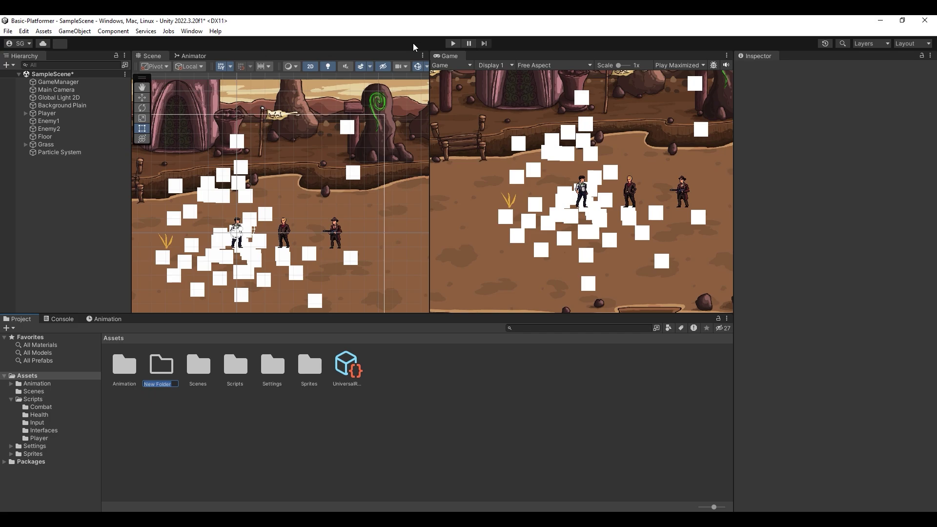
type("Materials")
key("Return")
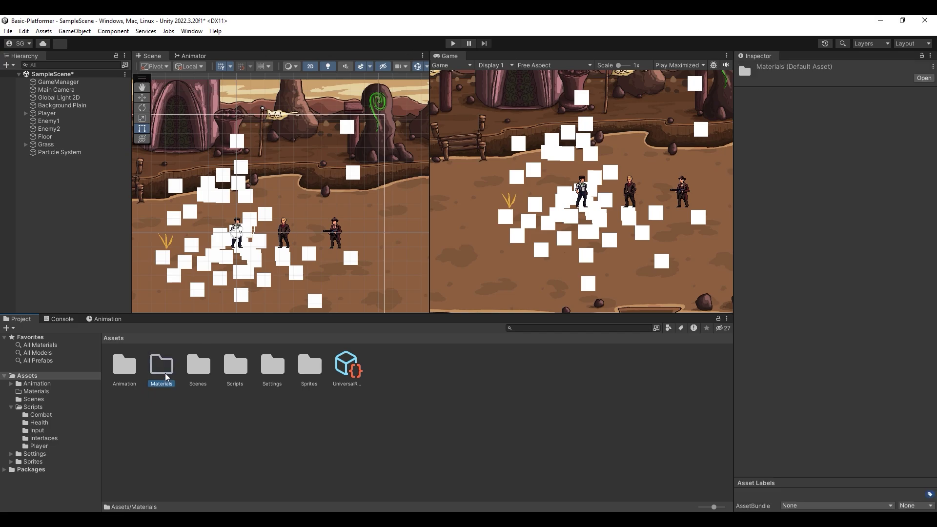
double_click(166, 376)
Create a Particle System subfolder inside Materials.
right_click(131, 372)
mouse_move(195, 101)
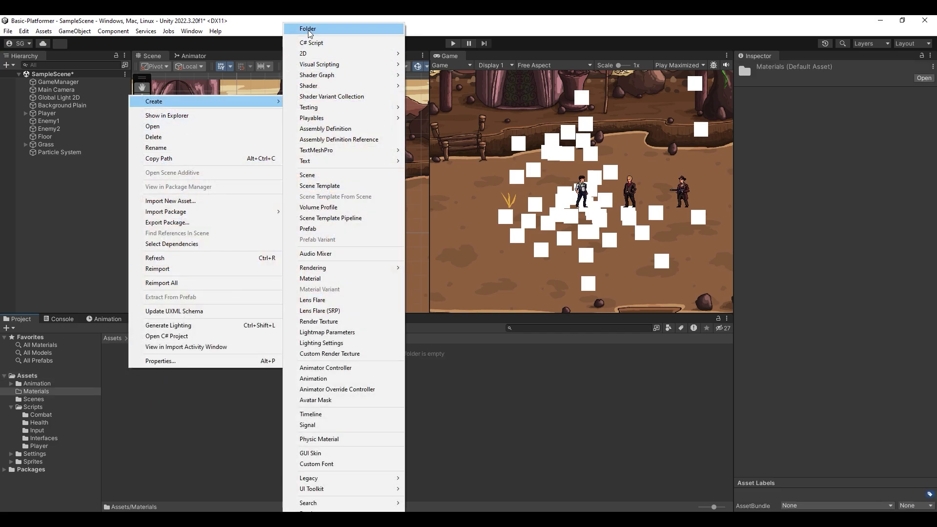
left_click(309, 29)
type("Particle Sys")
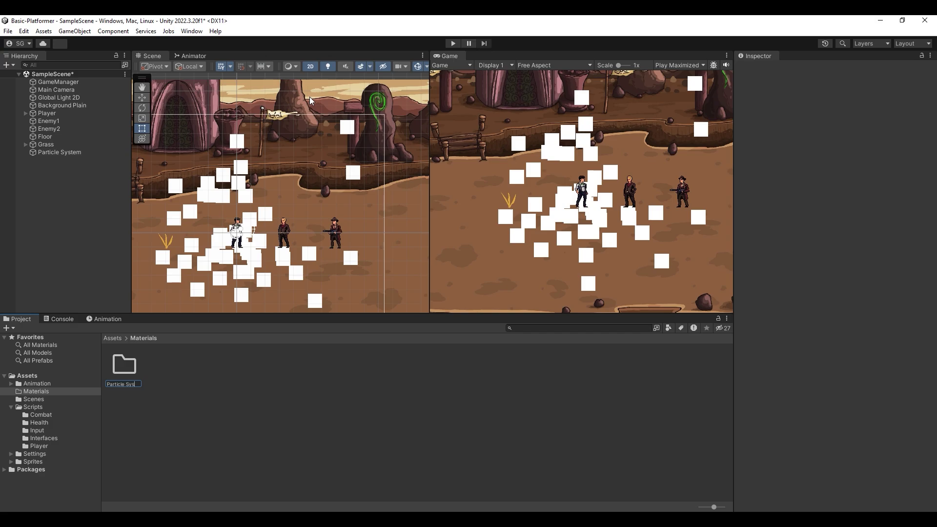
type("tem")
key("Return")
key("Return")
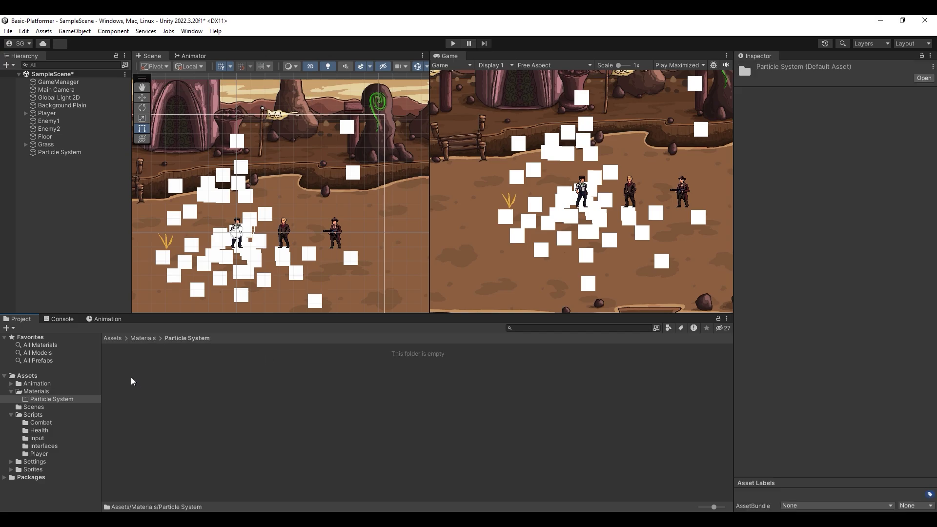
right_click(142, 375)
Create material EnemyDamageMAT1 using the Universal Render Pipeline/2D/Sprite-Unlit-Default shader.
mouse_move(194, 103)
left_click(324, 279)
type("DamageMAT")
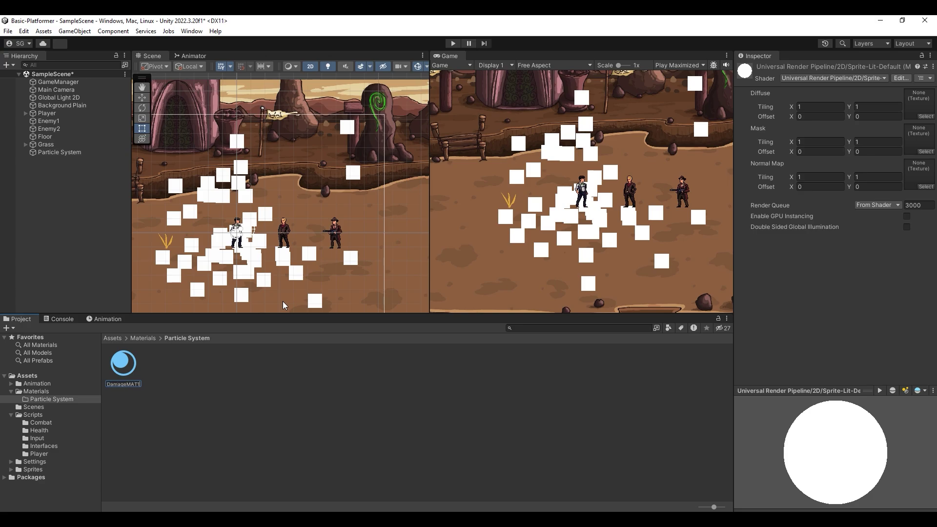
key("Return")
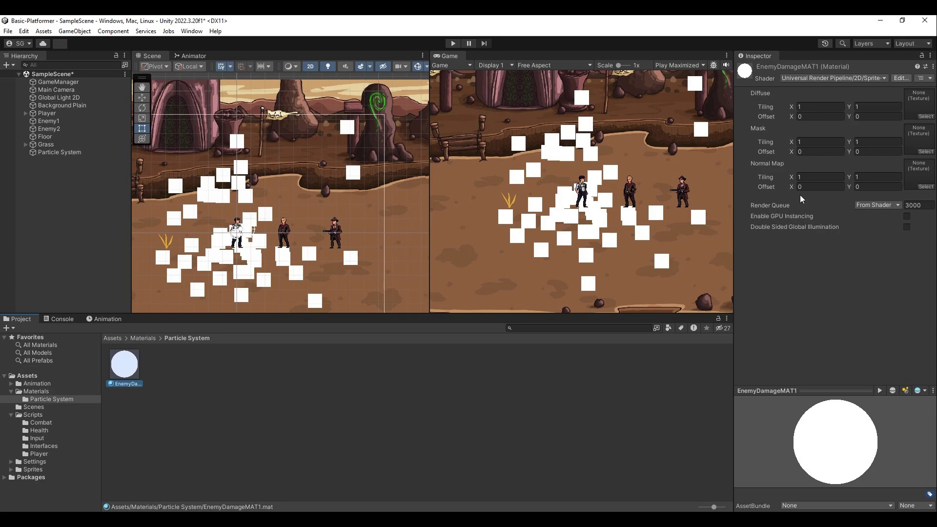
left_click(829, 78)
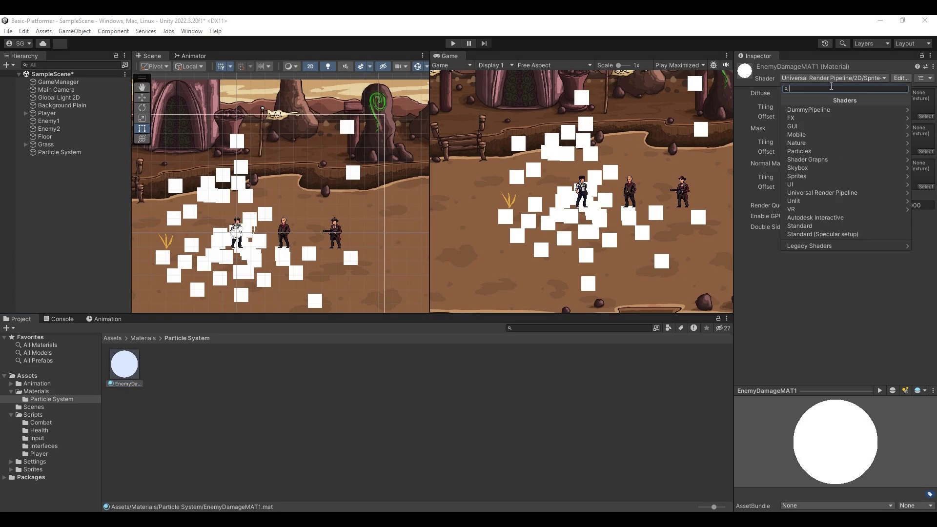
left_click(850, 193)
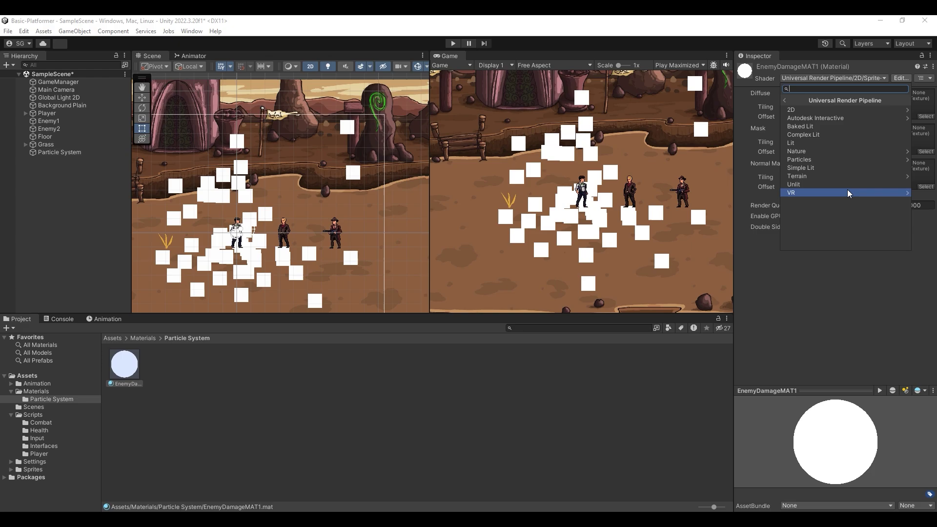
left_click(820, 111)
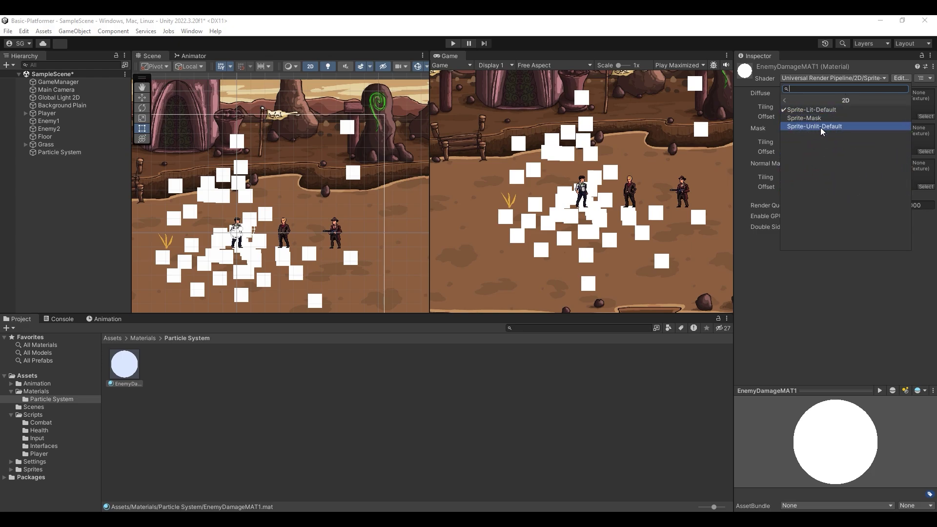
left_click(820, 127)
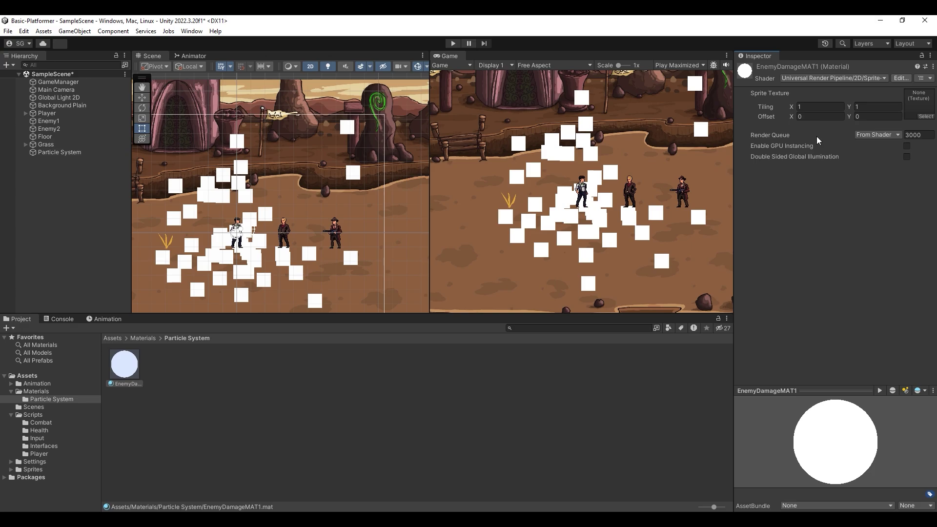
Assign the Shiny-Circle texture as the material's Sprite Texture.
left_click(926, 116)
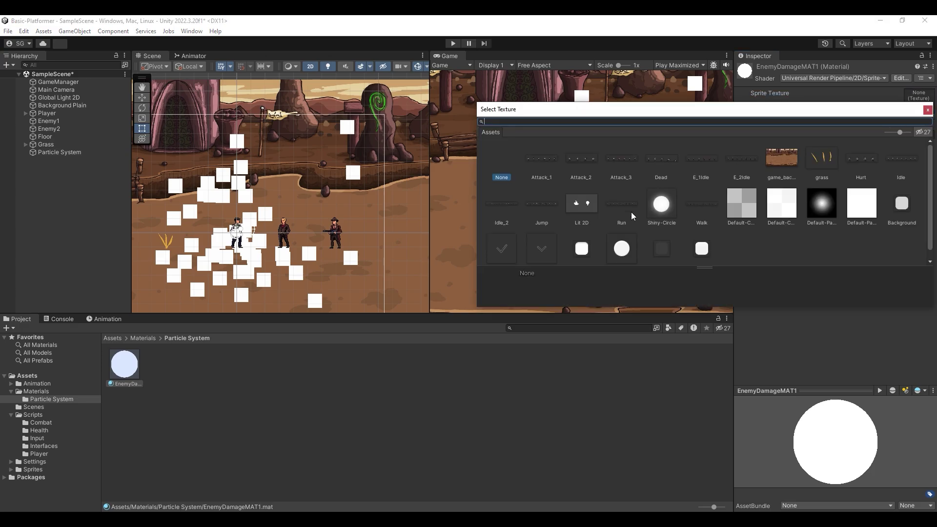
left_click(664, 219)
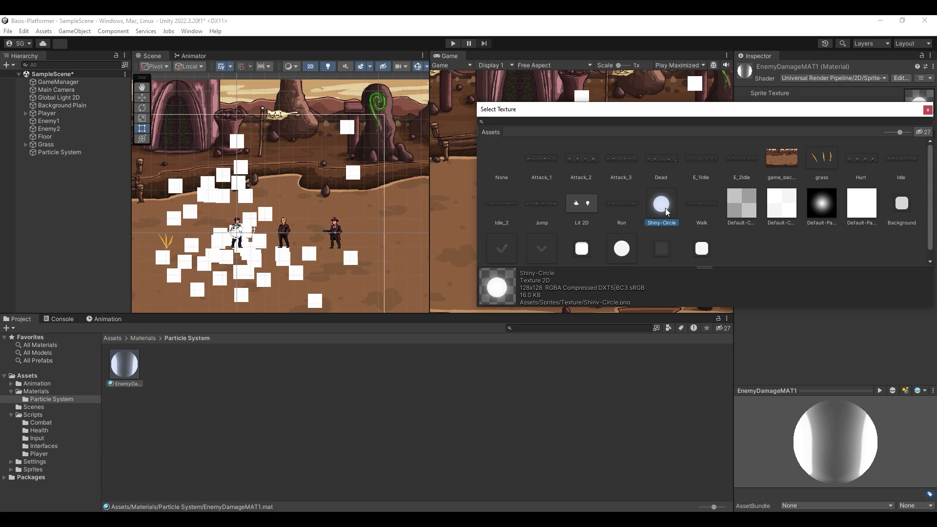
double_click(662, 211)
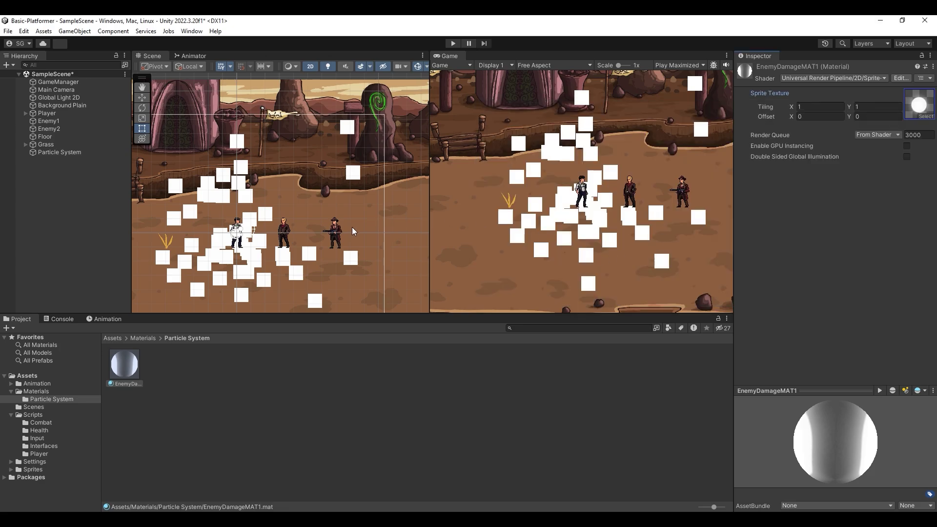
Drag EnemyDamageMAT1 into the Particle System Renderer module's Material field.
left_click(78, 152)
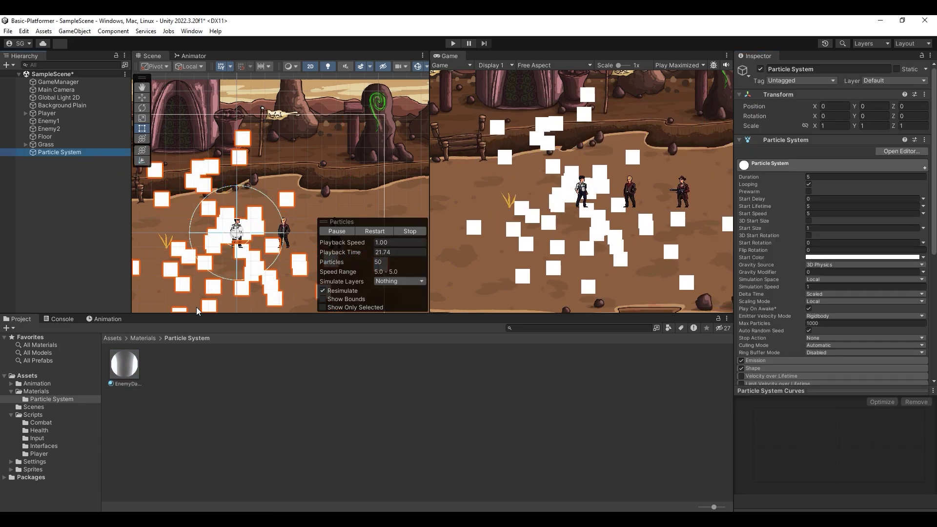
scroll(775, 371, "down", 4)
scroll(776, 361, "down", 4)
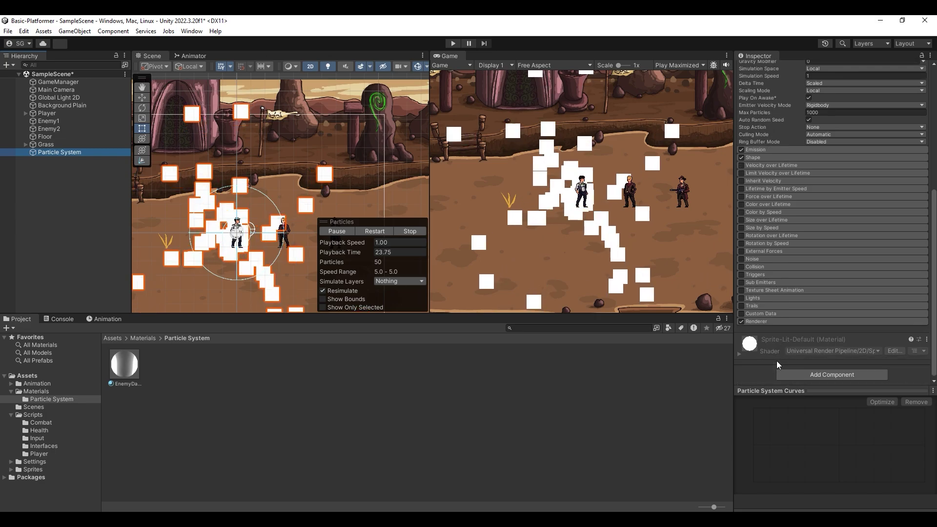
left_click(762, 321)
scroll(775, 332, "down", 1)
scroll(776, 332, "down", 1)
left_click_drag(125, 363, 836, 289)
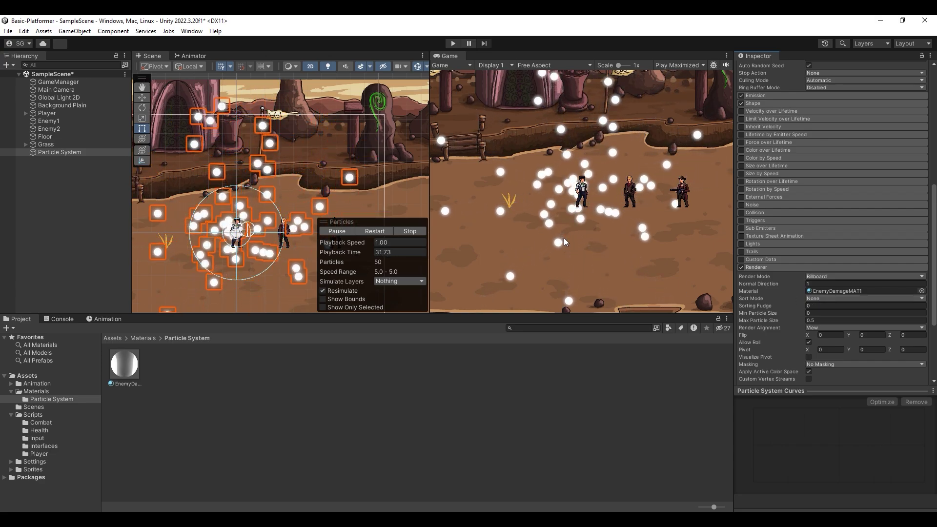
scroll(825, 179, "up", 4)
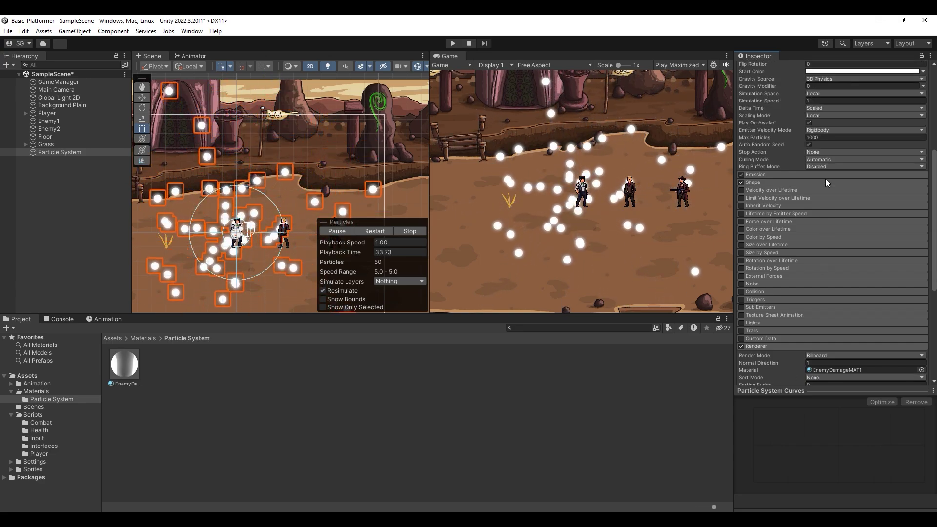
scroll(824, 178, "up", 4)
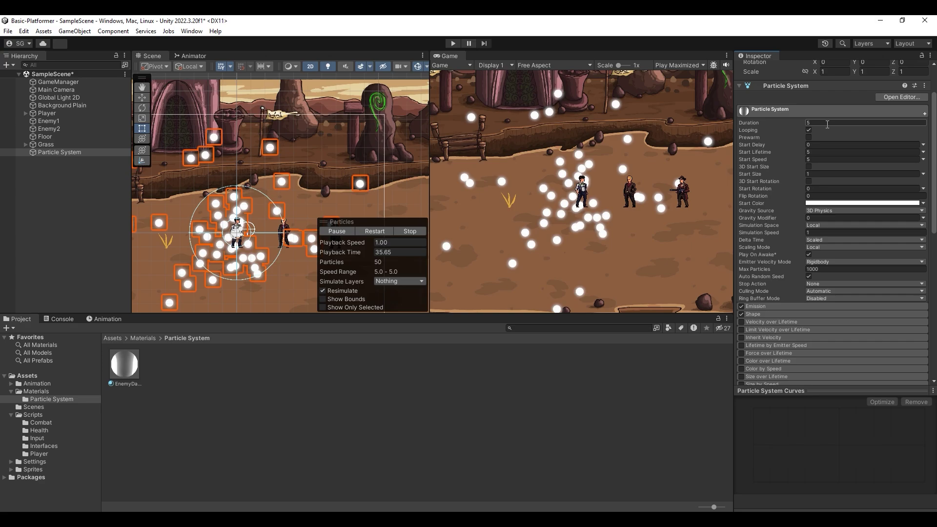
Set Duration to 0.25 and Start Lifetime random between 0.25 and 0.4.
left_click(827, 123)
key("BackSpace")
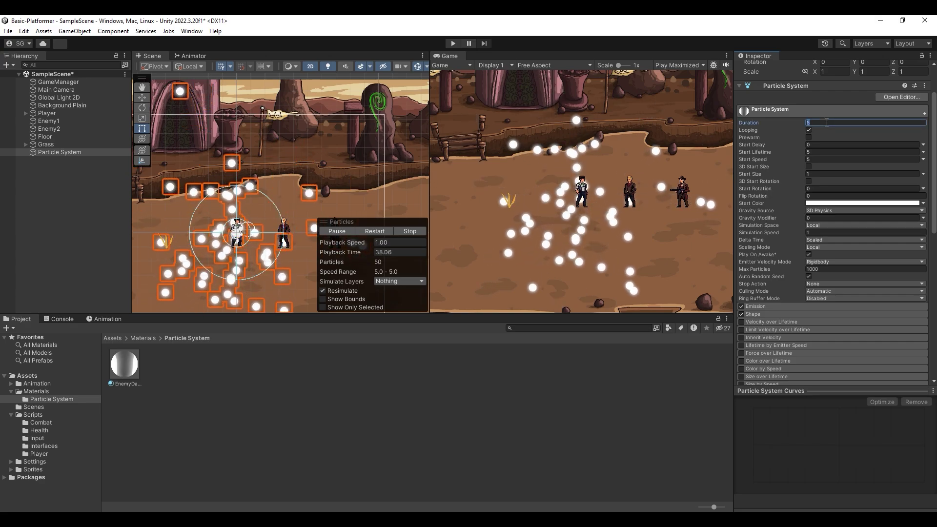
type("0.25")
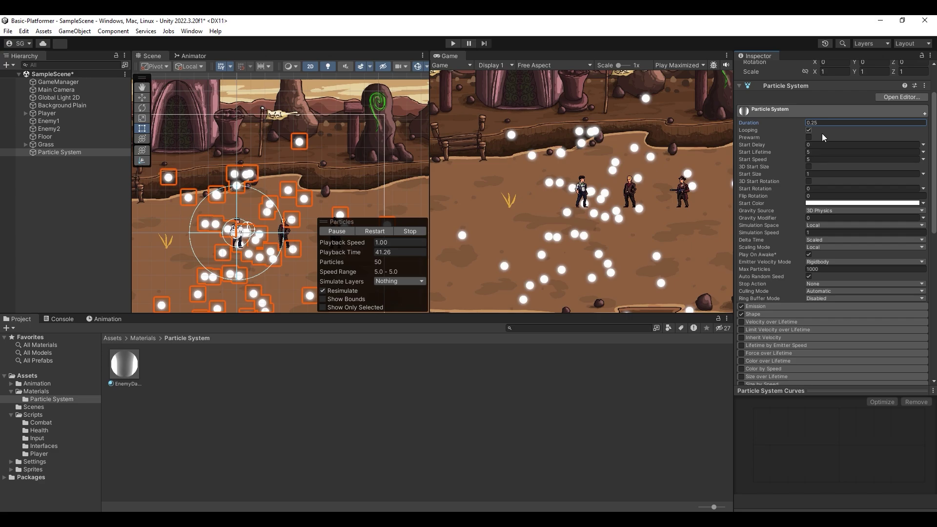
key("Return")
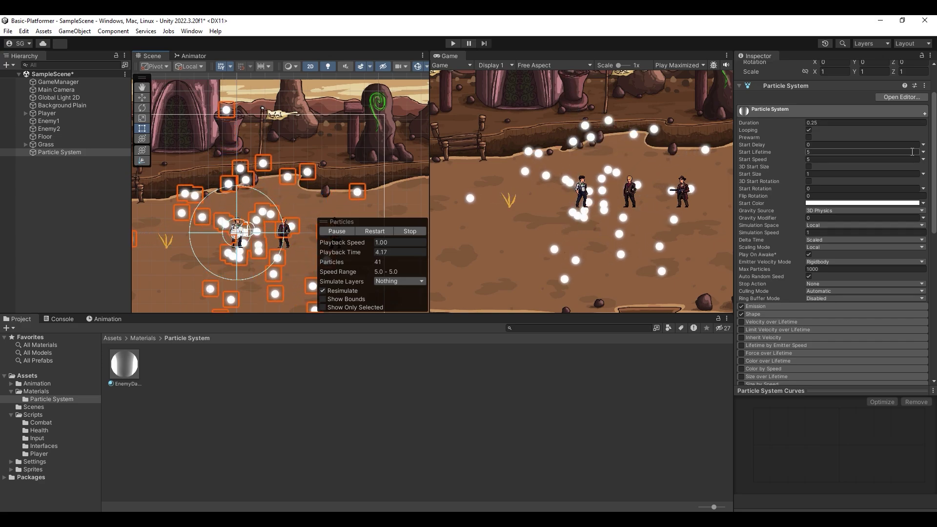
left_click(923, 152)
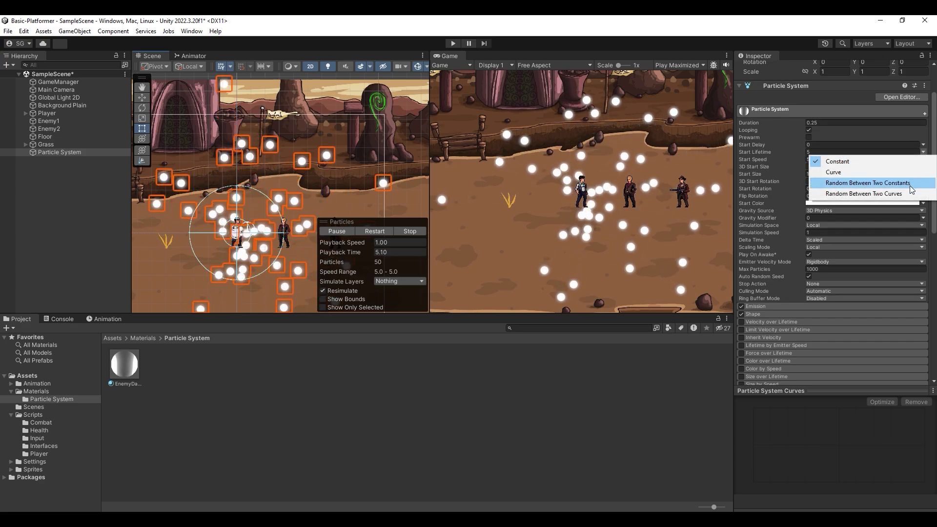
left_click(892, 182)
left_click(827, 152)
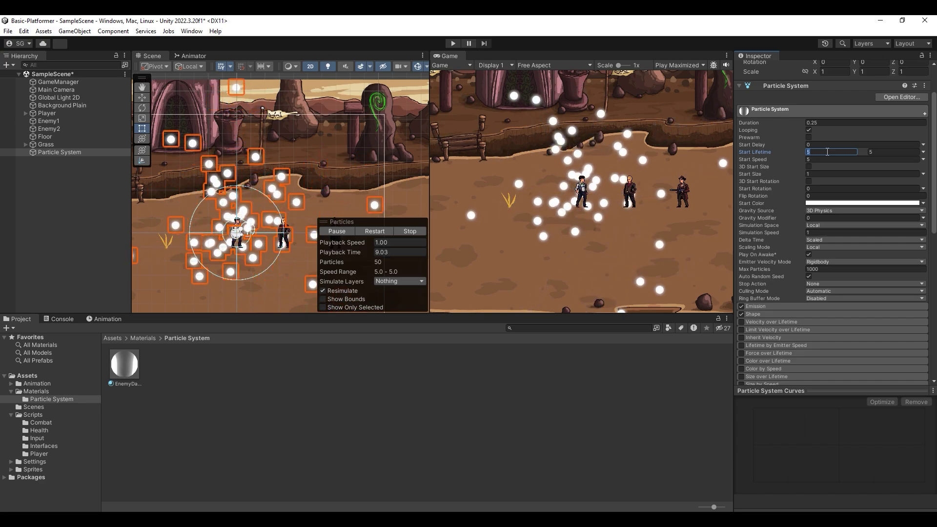
type("0")
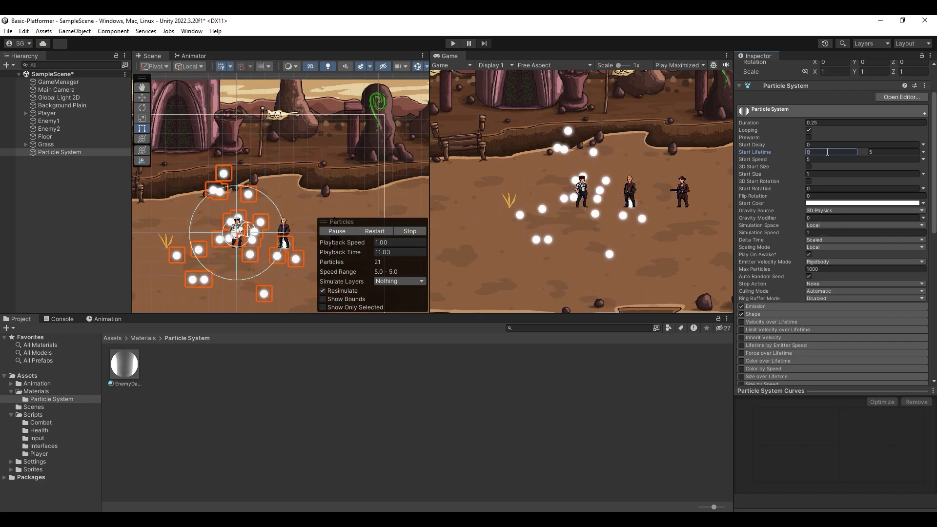
type(".25")
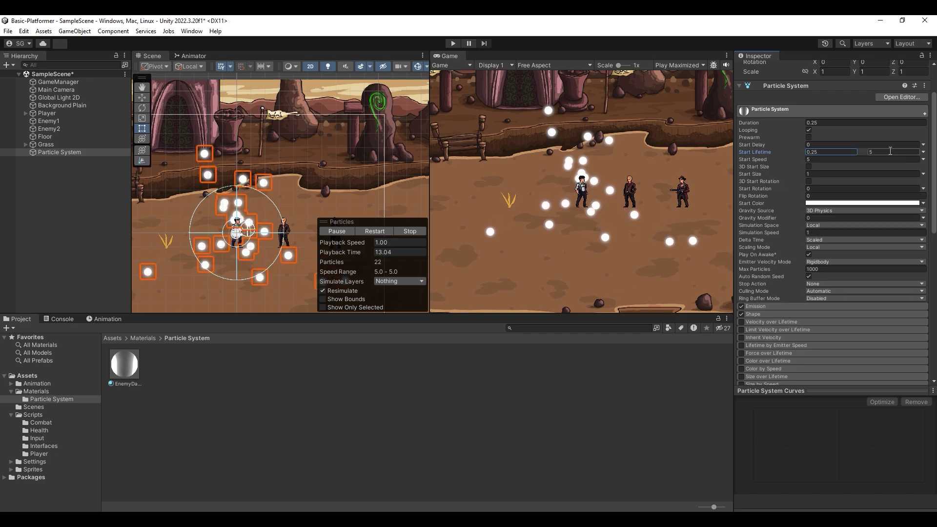
left_click(890, 152)
type("0")
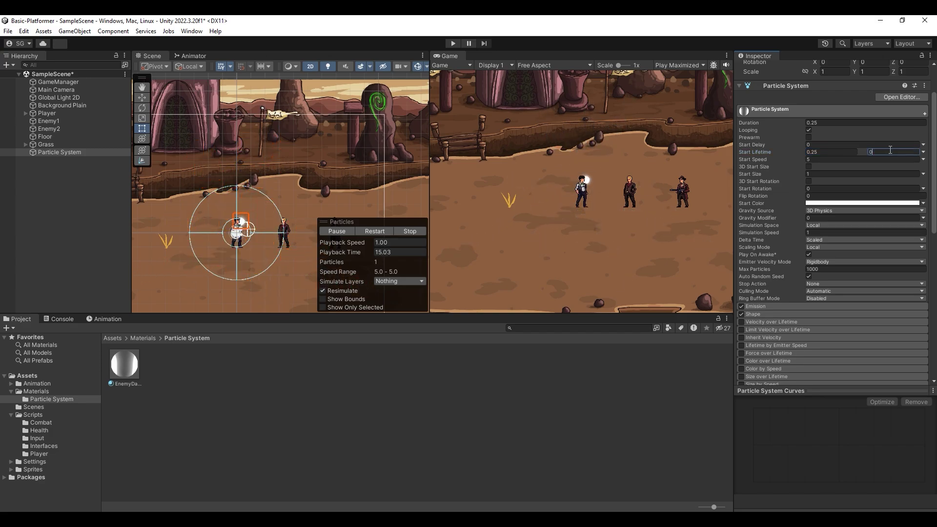
type(".4")
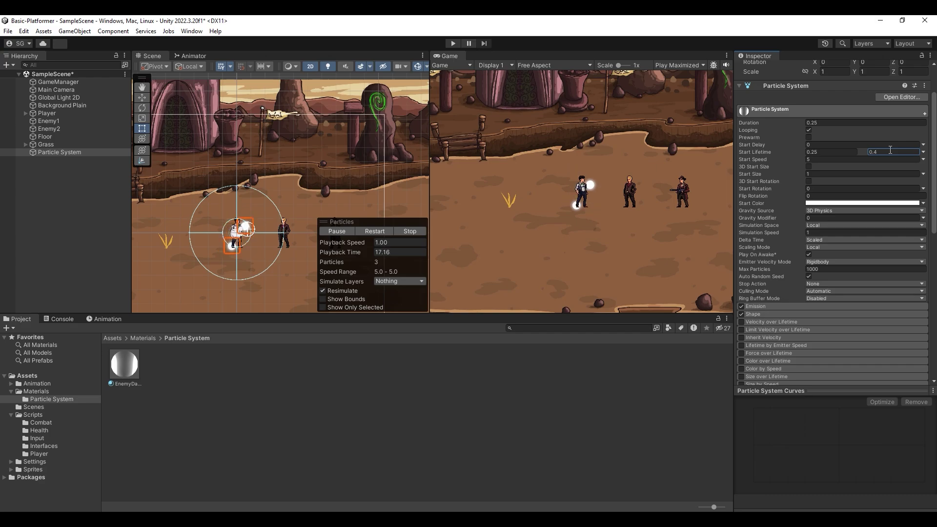
Set Start Speed to random between two constants, 6 and 8.
left_click(922, 159)
left_click(830, 187)
left_click(829, 159)
type("6")
left_click(893, 159)
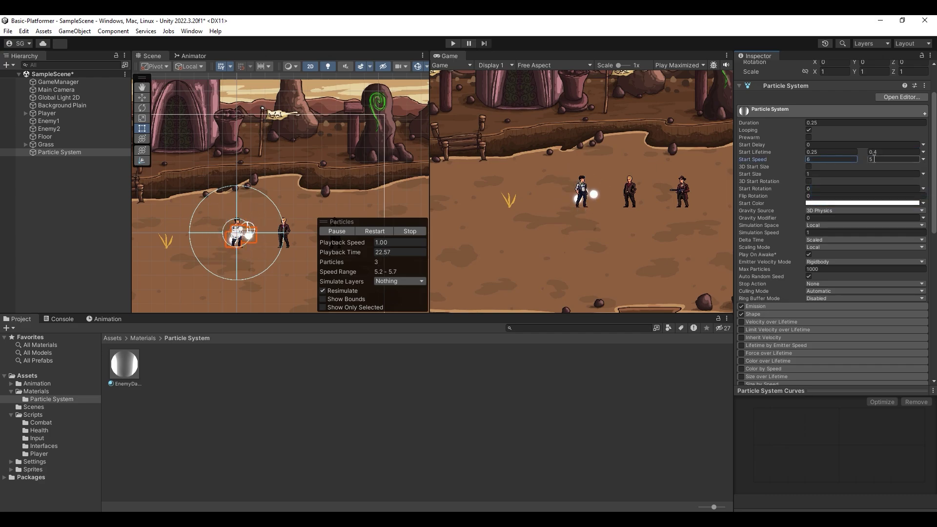
type("8")
Set Start Size to random between two constants, 0.15 and 0.6.
left_click(922, 173)
left_click(920, 182)
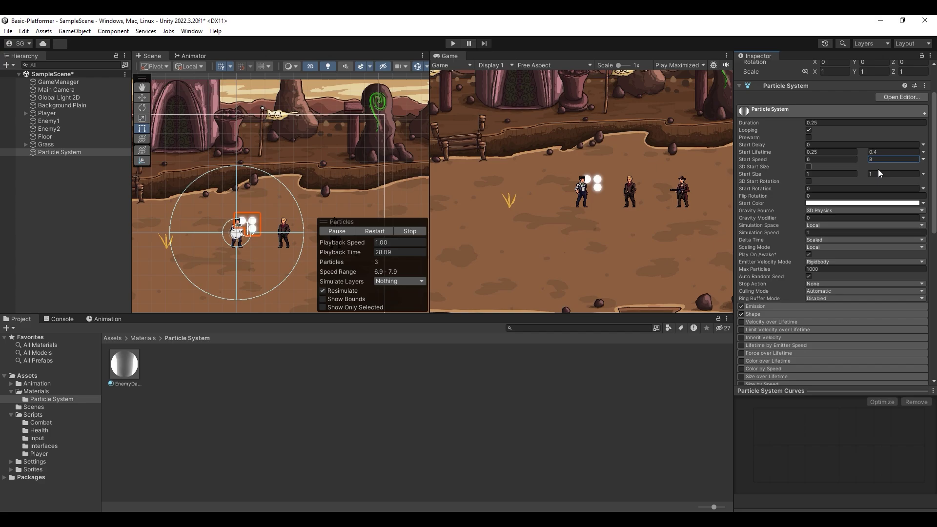
left_click(922, 174)
left_click(867, 204)
left_click(834, 173)
type("0.1")
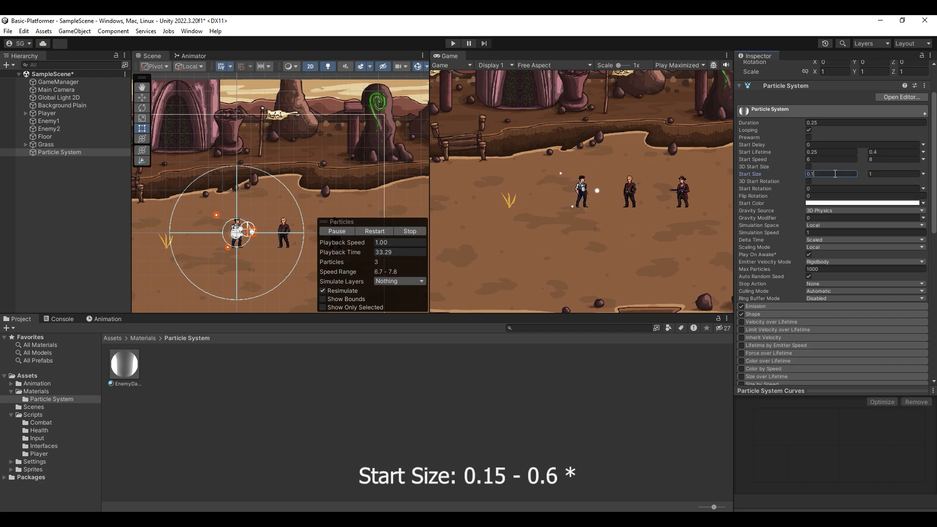
left_click(887, 174)
type("0.5")
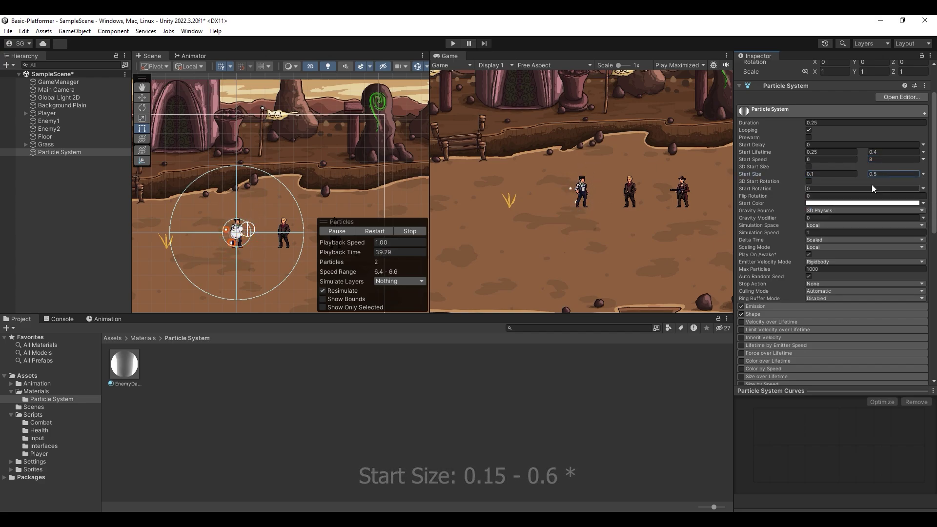
left_click(832, 174)
type("0.15")
left_click(892, 173)
type("0.6")
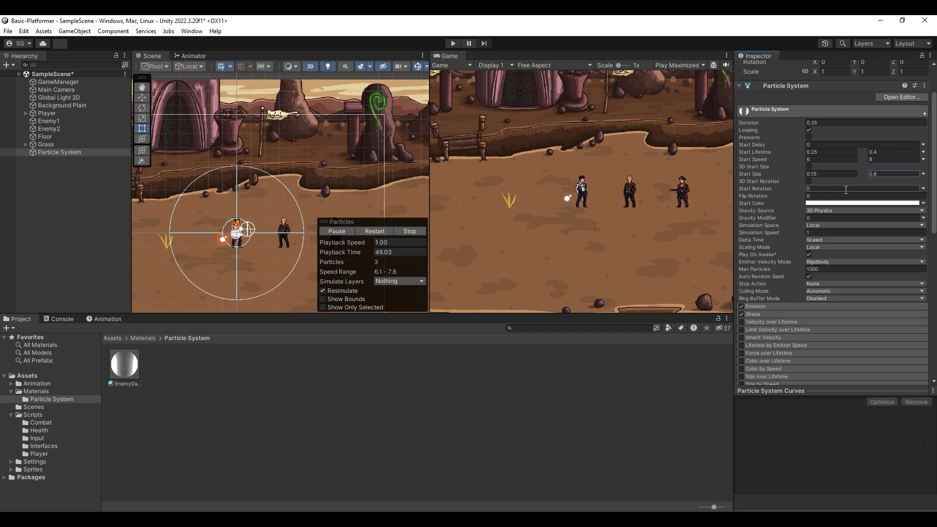
scroll(792, 267, "down", 1)
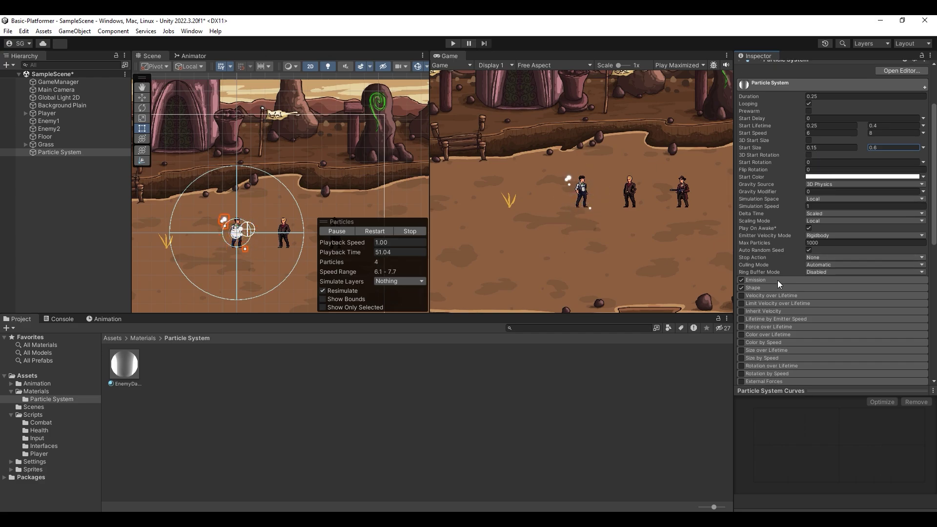
Set the Emission module's Rate over Time to 0.
left_click(778, 280)
scroll(792, 280, "down", 2)
scroll(822, 244, "down", 1)
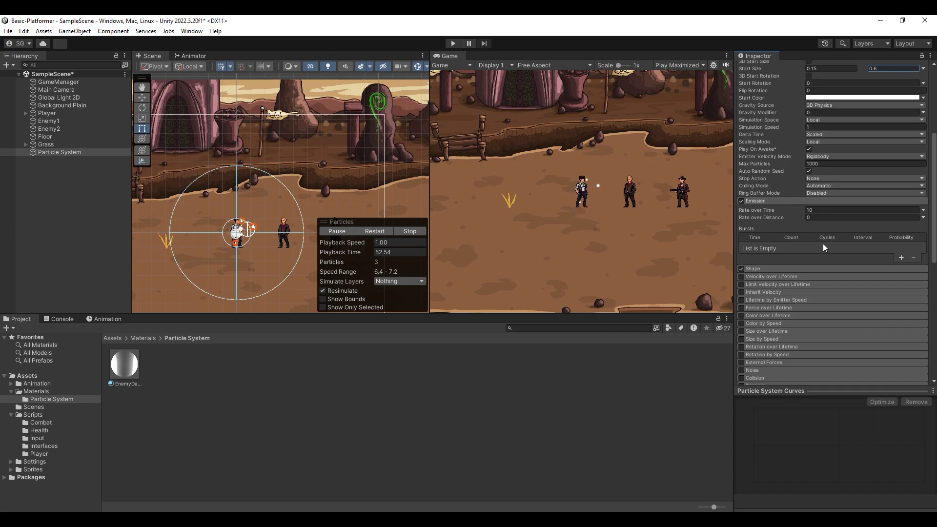
left_click(832, 211)
type("0")
type("10")
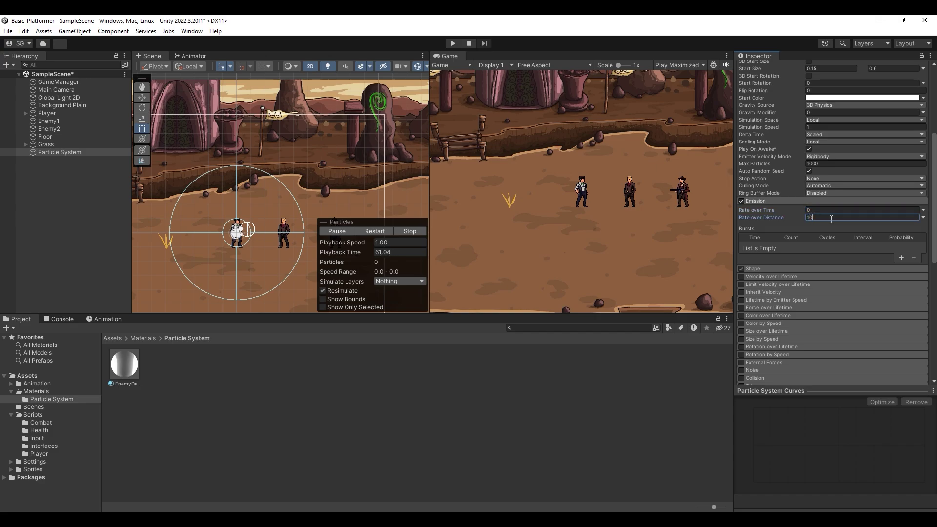
Move the Particle System slightly to the right in the Scene view.
left_click(92, 159)
key("w")
mouse_move(262, 233)
left_mouse_down()
mouse_move(291, 229)
mouse_move(264, 225)
left_mouse_up()
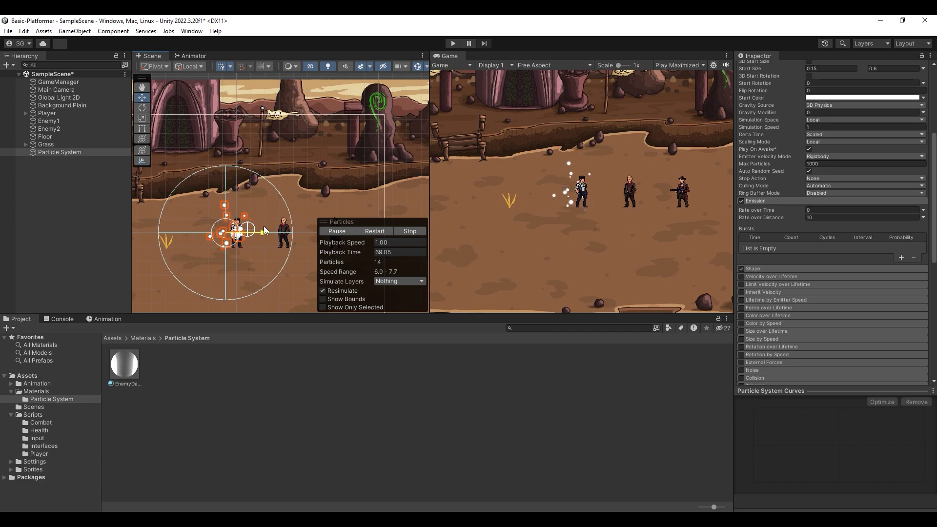
left_click_drag(262, 226, 300, 227)
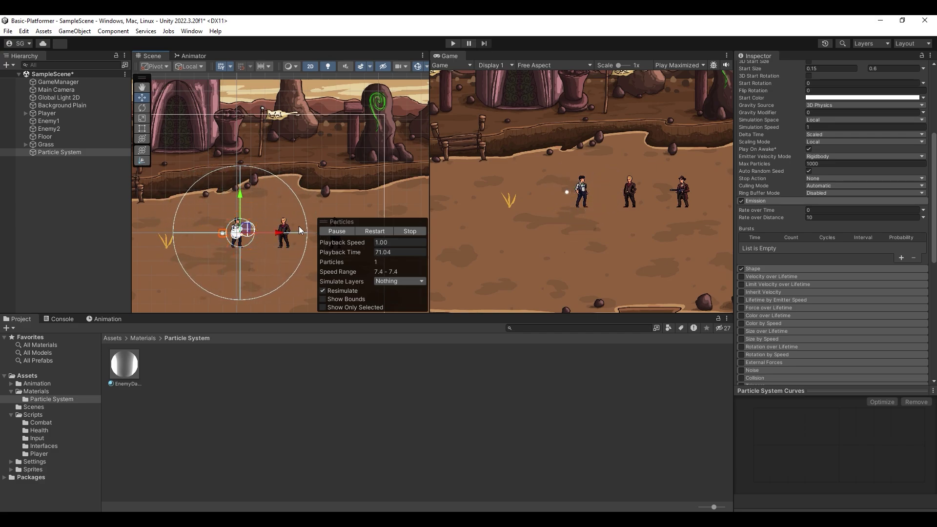
scroll(794, 185, "up", 3)
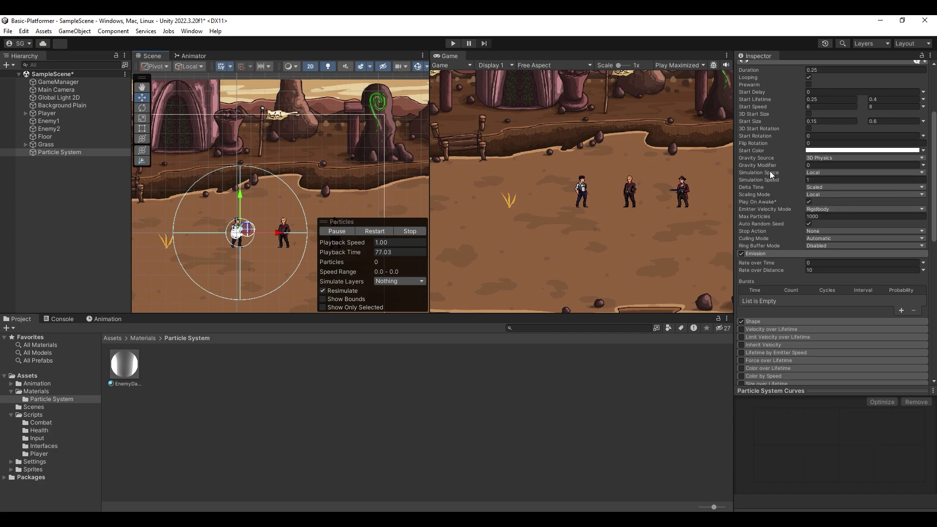
Set Simulation Space to World and slide the emitter back and forth to test it.
left_click(810, 173)
left_click(816, 191)
left_click_drag(280, 230, 330, 235)
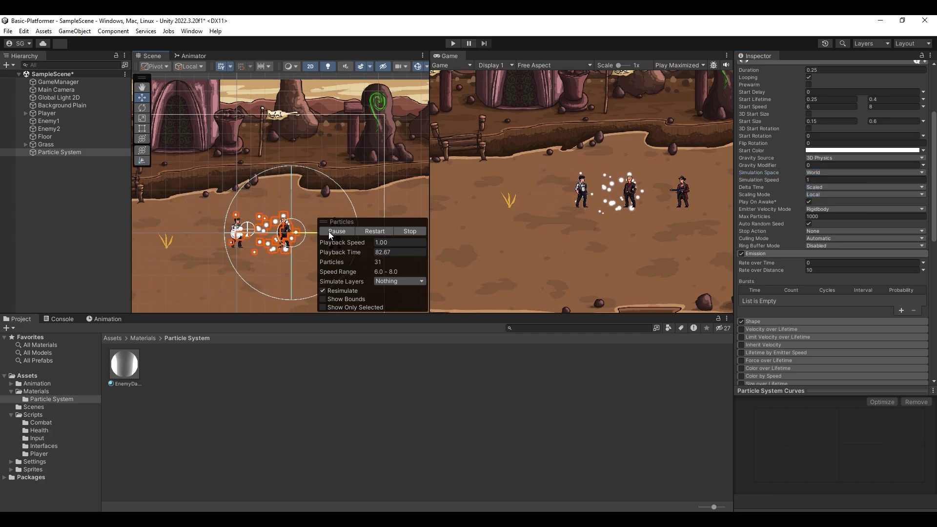
left_click_drag(330, 235, 293, 235)
scroll(821, 232, "down", 3)
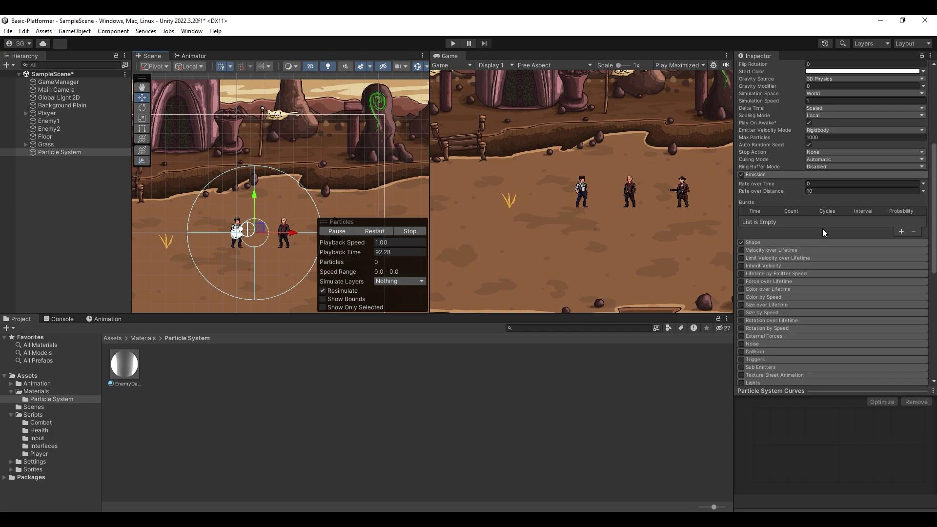
Set Rate over Distance to 0 and add a Burst of 30 particles.
left_click(813, 191)
type("0")
left_click(901, 231)
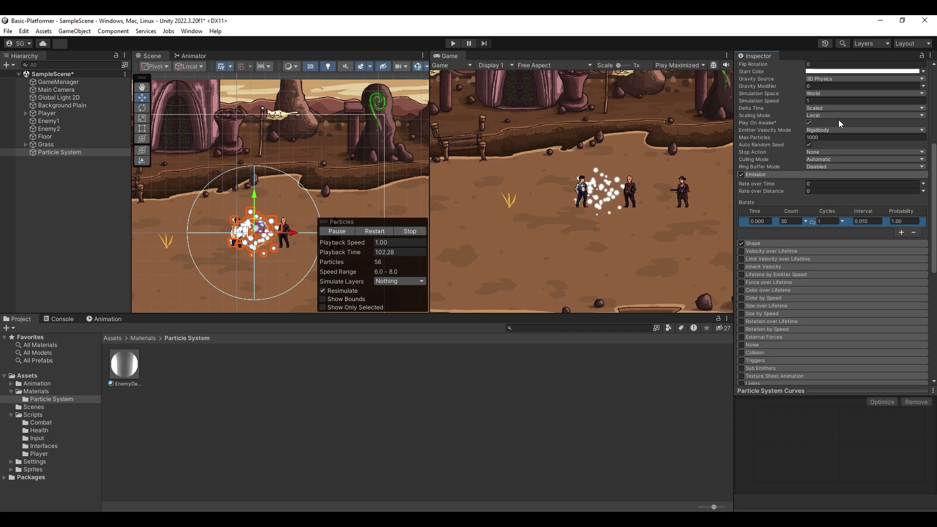
scroll(801, 246, "down", 1)
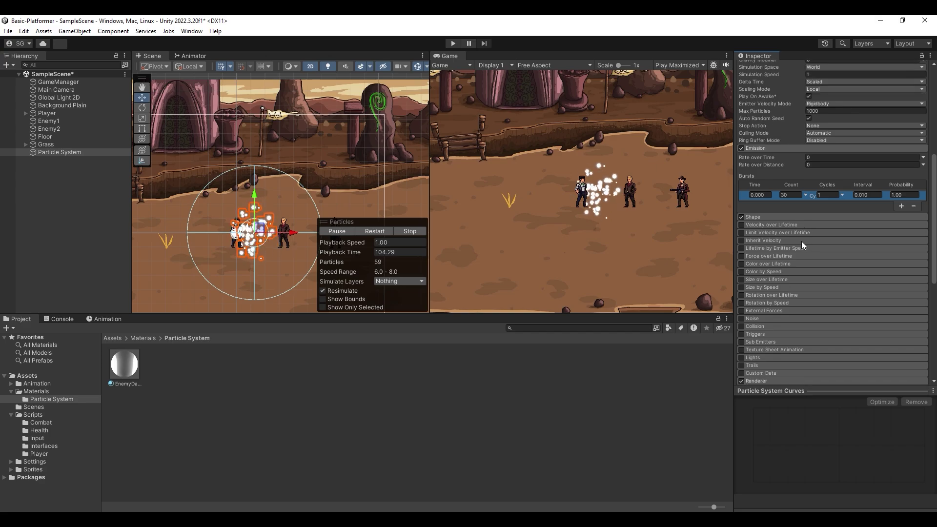
scroll(797, 234, "down", 1)
left_click(777, 191)
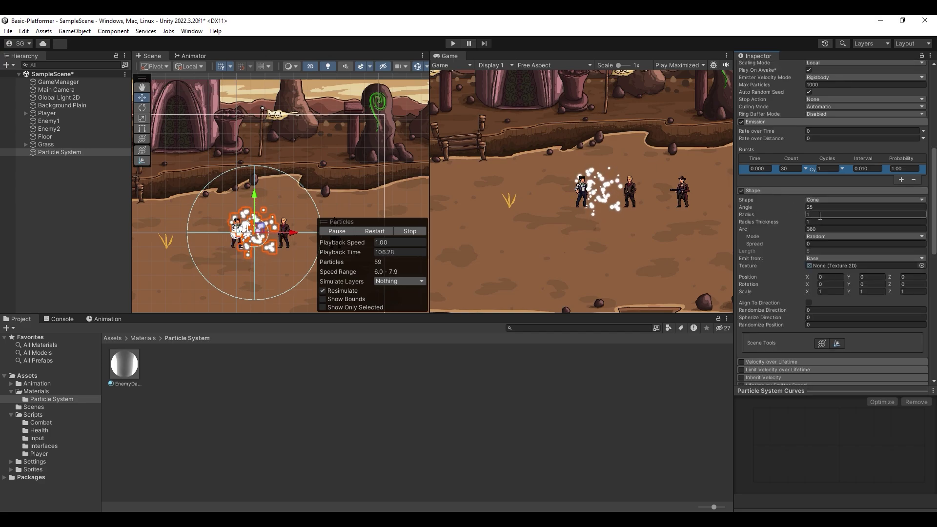
key("ctrl+z")
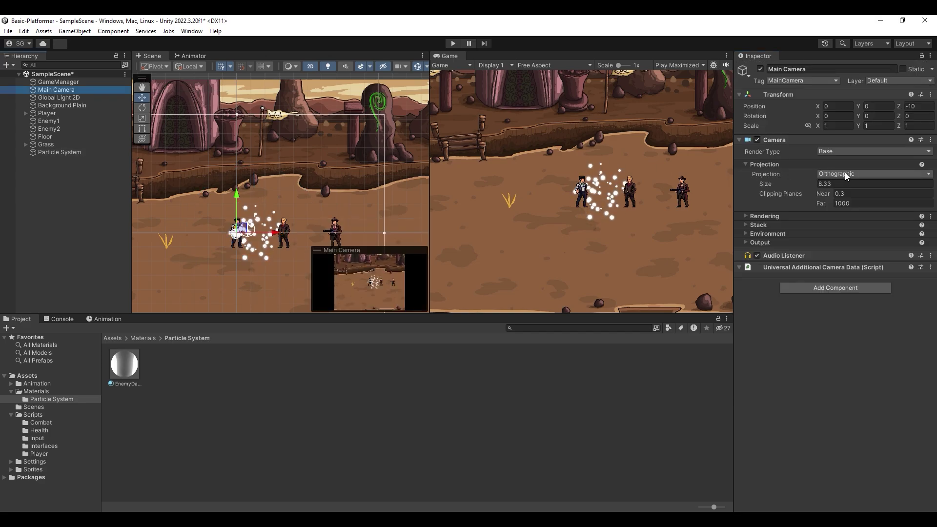
Set the Main Camera to Perspective projection and frame the Particle System in the Scene view.
left_click(846, 175)
left_click(851, 185)
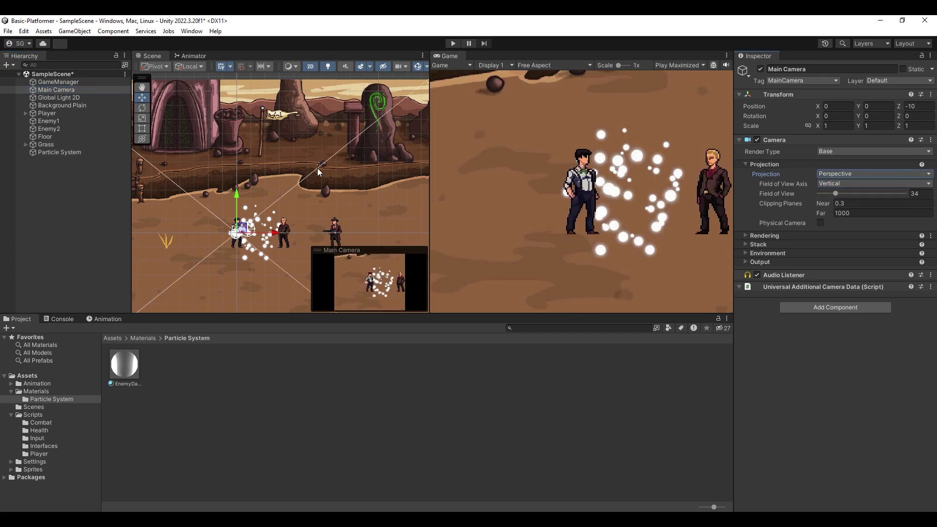
key("2")
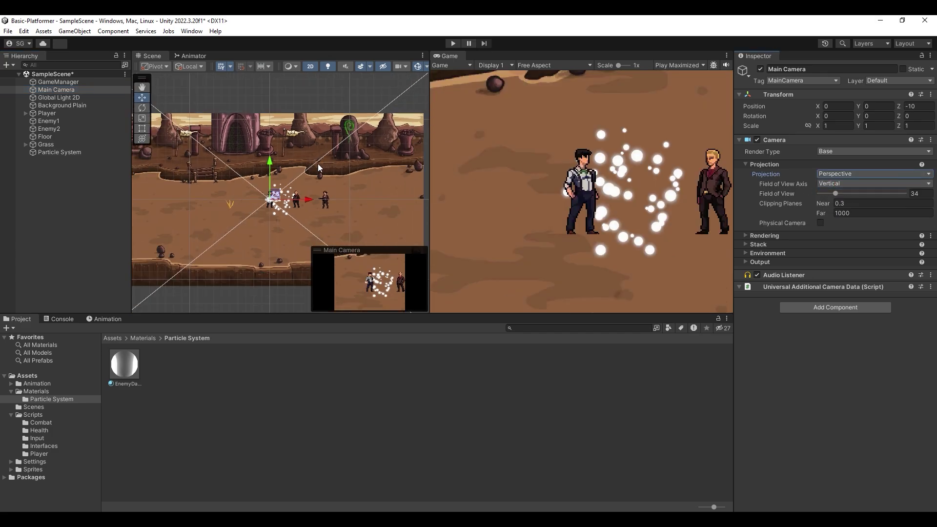
key("ctrl+y")
mouse_move(318, 163)
left_mouse_down("alt")
mouse_move(369, 163)
mouse_move(314, 168)
mouse_move(330, 166)
left_mouse_up("alt")
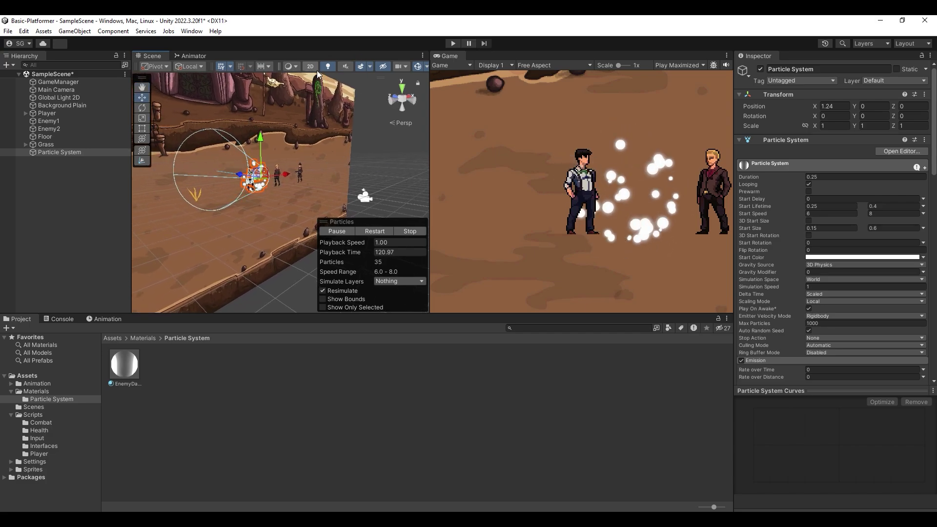
left_click(314, 69)
key("f")
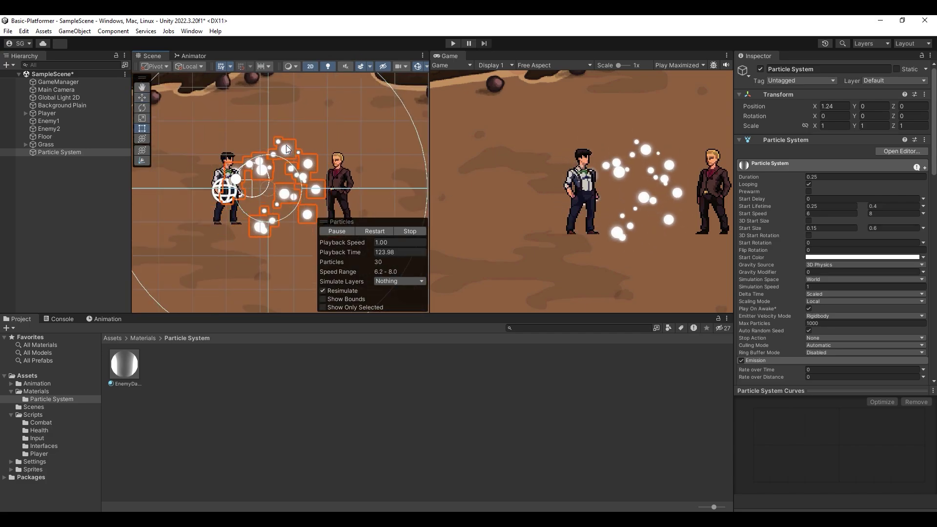
scroll(832, 231, "down", 5)
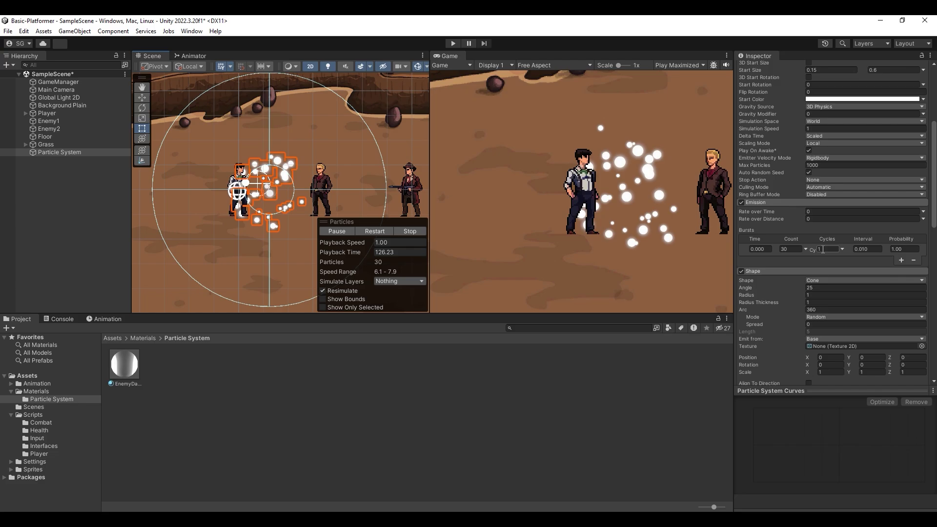
Set the emitter Shape to Circle with Arc 75 and Rotation Z -35.
left_click(831, 281)
left_click(829, 397)
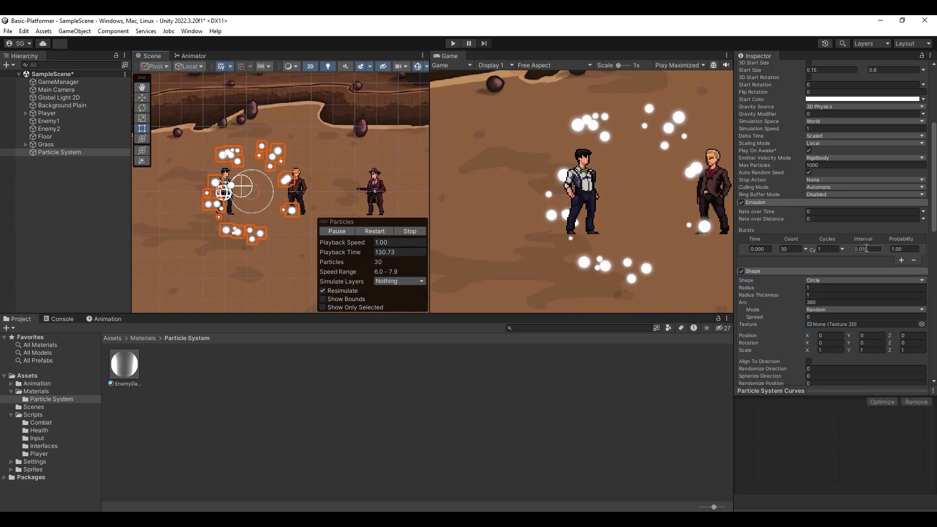
scroll(838, 279, "down", 3)
left_click(822, 249)
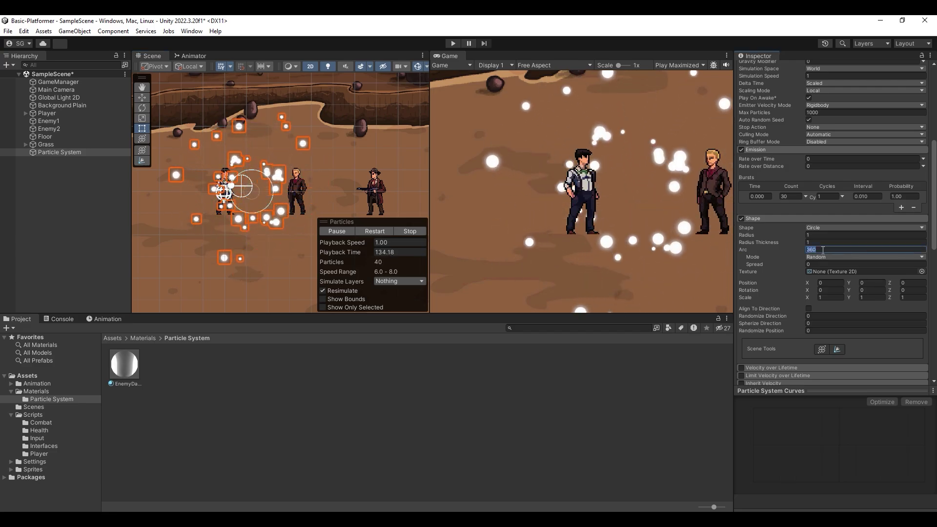
type("75")
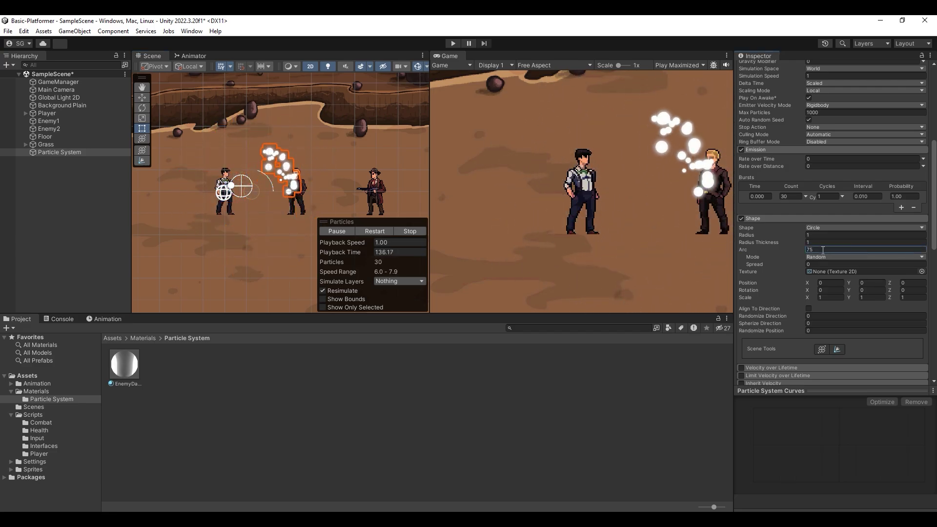
left_click(908, 290)
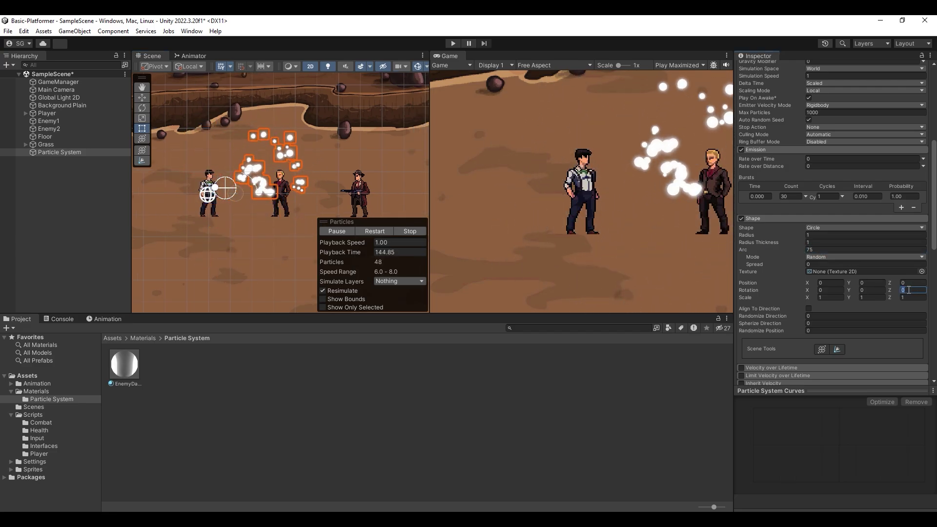
type("-35")
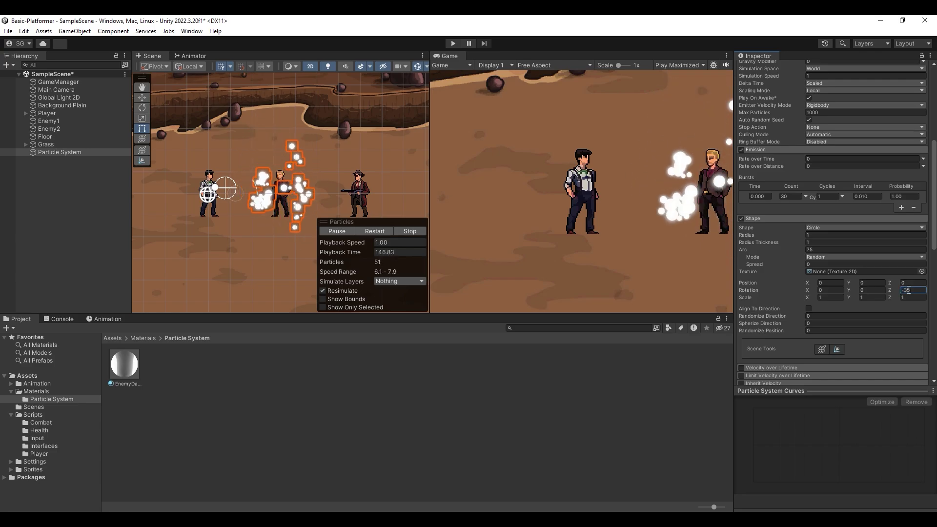
Enable Color over Lifetime and make the gradient's start colour red.
left_click(761, 219)
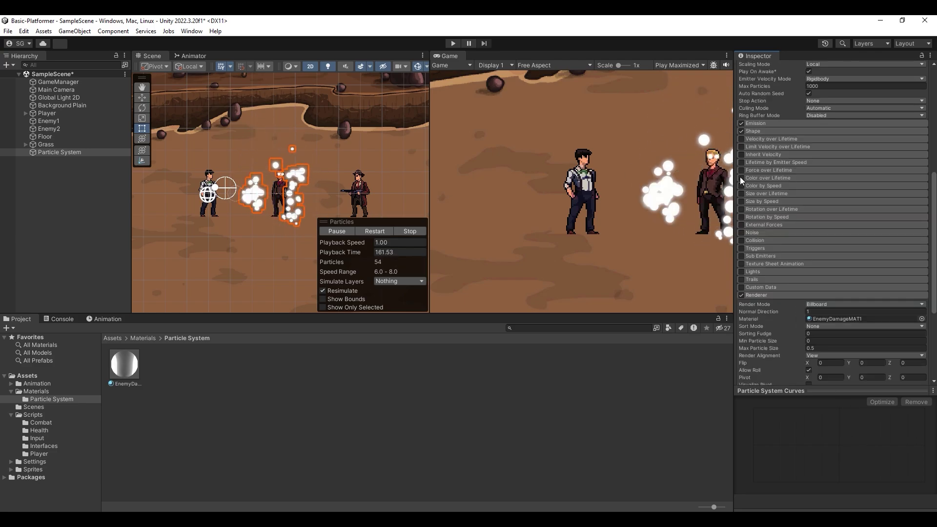
left_click(741, 177)
left_click(771, 178)
left_click(841, 187)
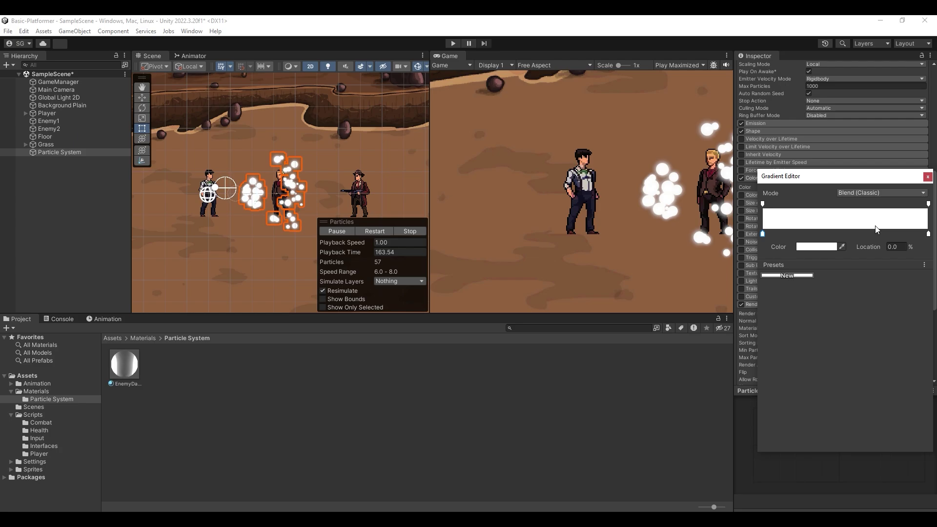
left_click(812, 248)
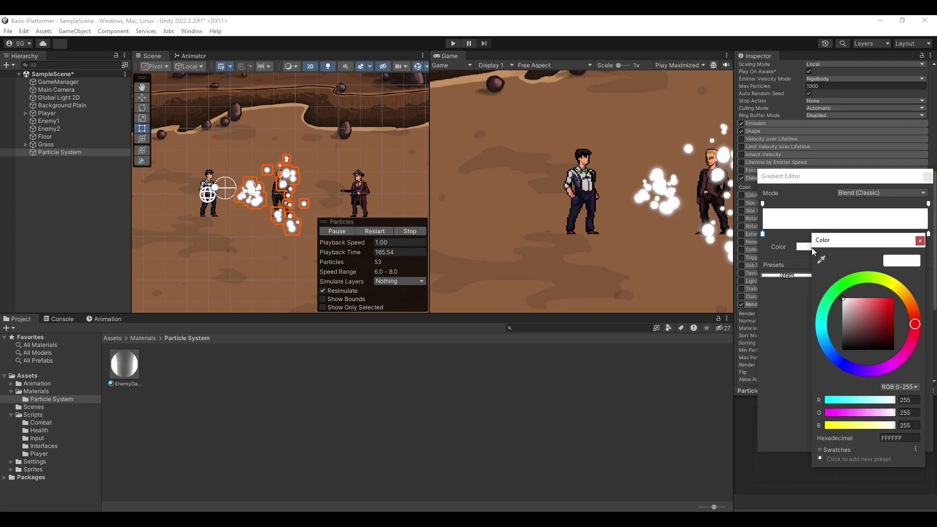
left_click(881, 299)
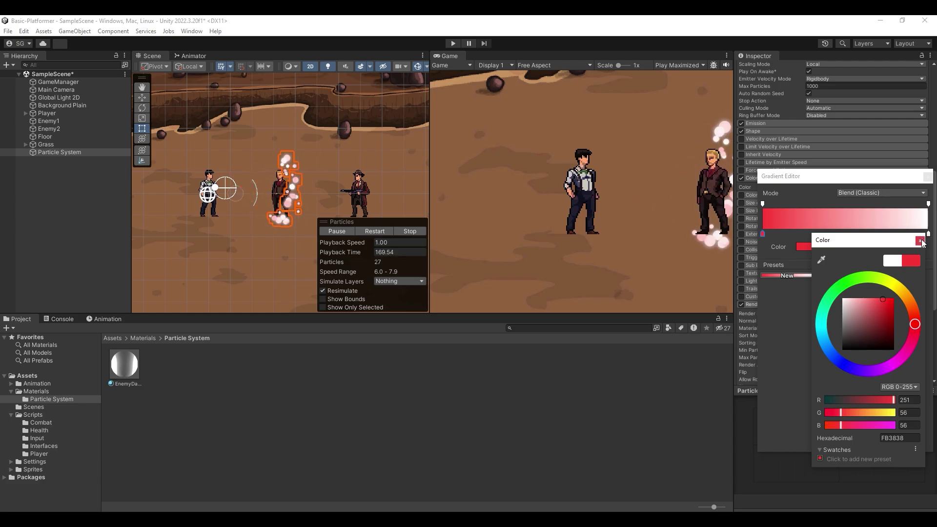
left_click(859, 215)
Fade the gradient's end alpha to 0 and enable Size over Lifetime.
left_click(867, 203)
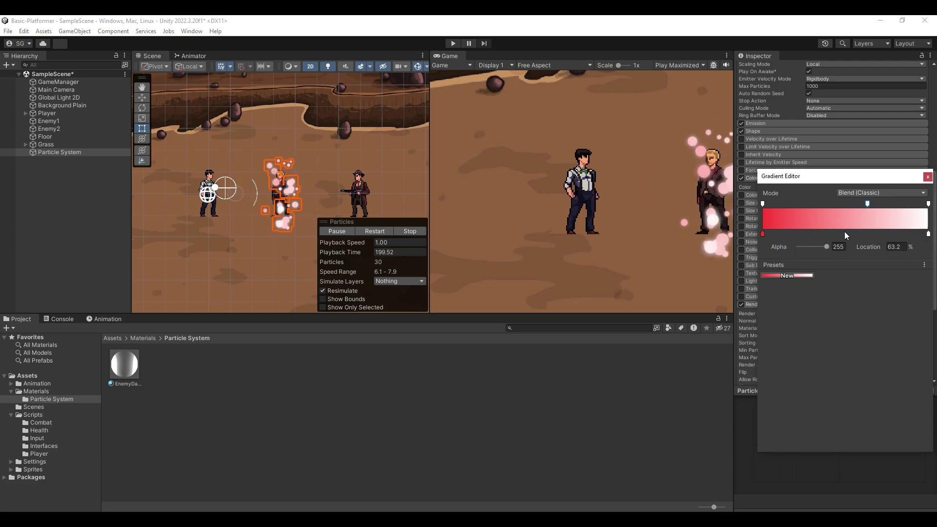
left_click_drag(868, 202, 872, 203)
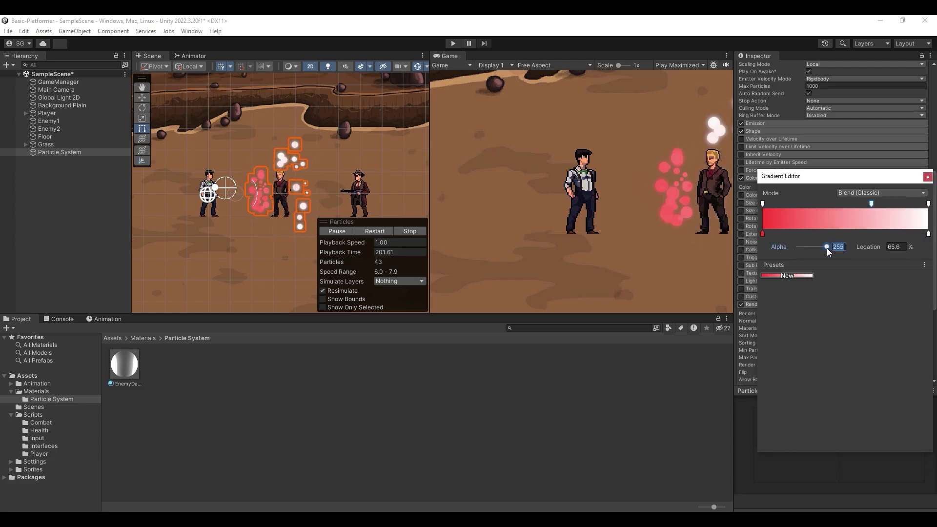
mouse_move(826, 246)
left_mouse_down()
mouse_move(785, 250)
mouse_move(848, 245)
left_mouse_up()
left_click_drag(872, 202, 878, 203)
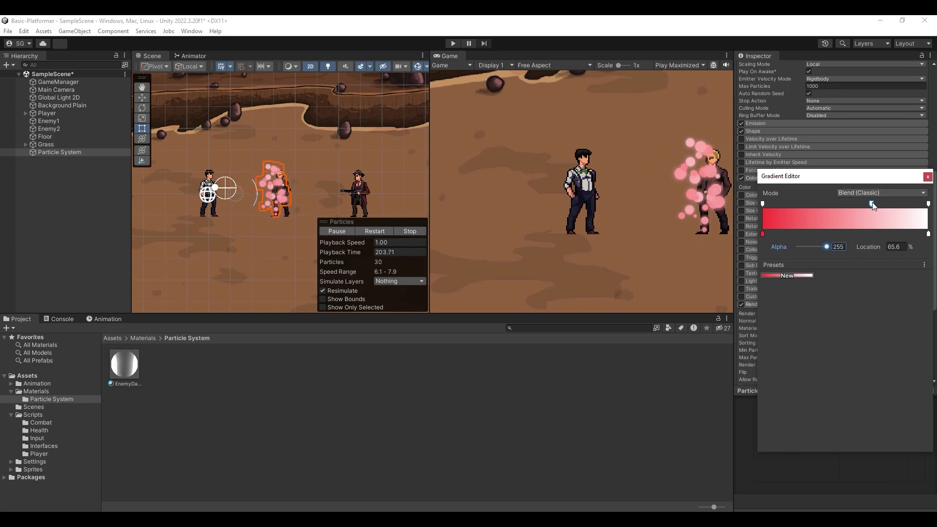
left_click(928, 203)
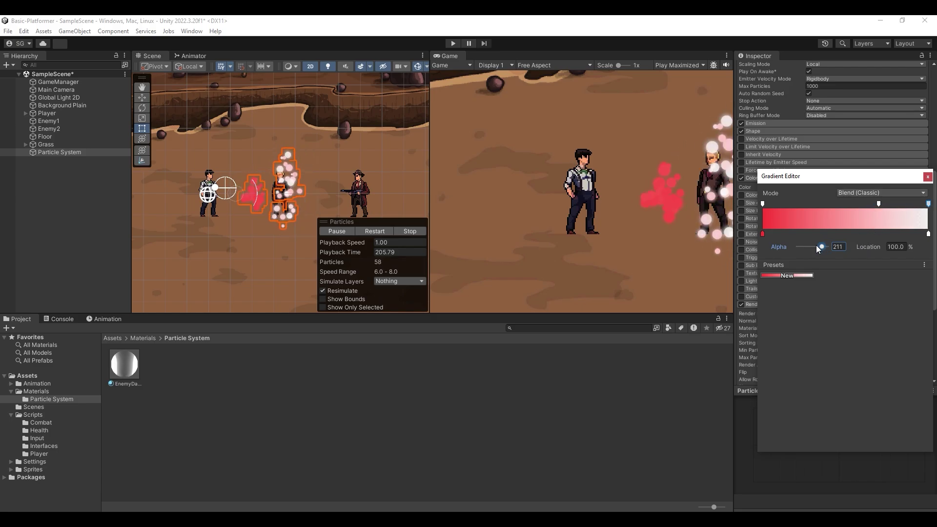
left_click_drag(825, 246, 777, 246)
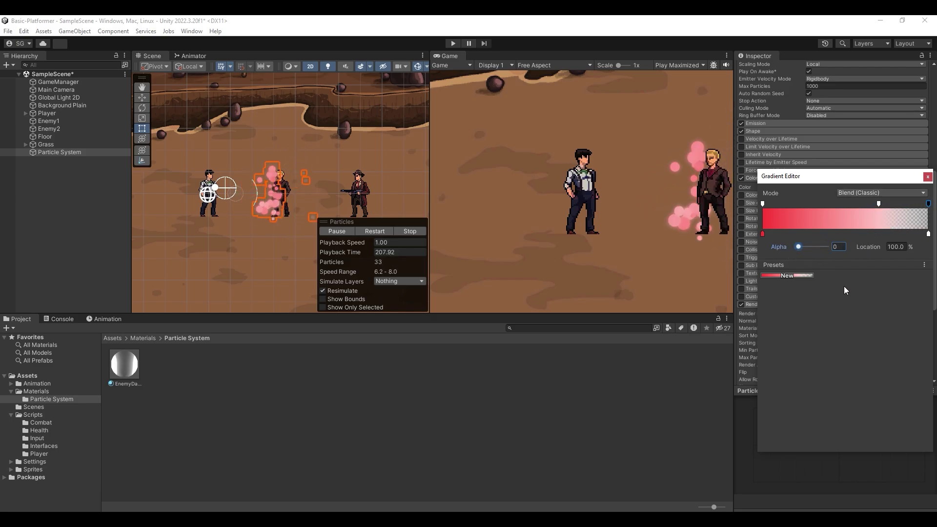
left_click(927, 177)
left_click(763, 203)
left_click(740, 203)
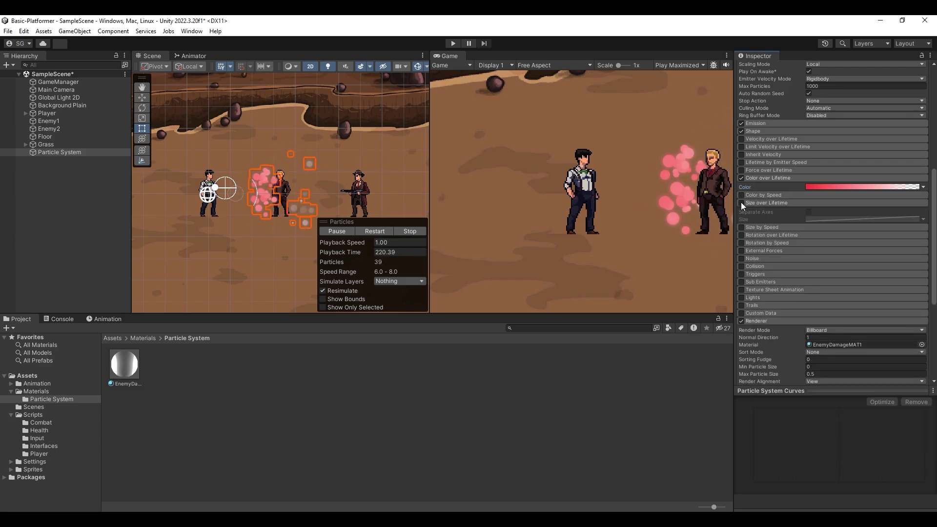
Add a key to the Size over Lifetime curve, bend it upward early, and enable Noise.
left_click(841, 219)
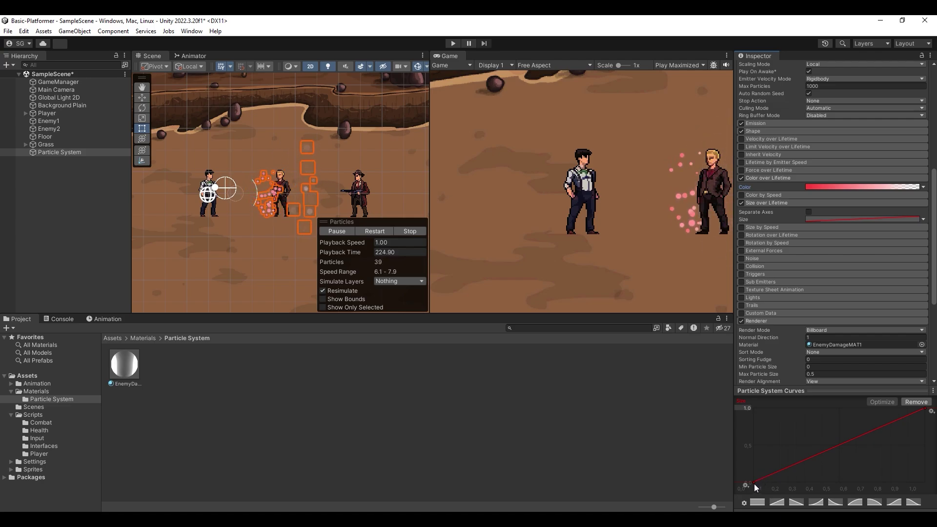
double_click(800, 461)
left_click_drag(800, 462, 783, 432)
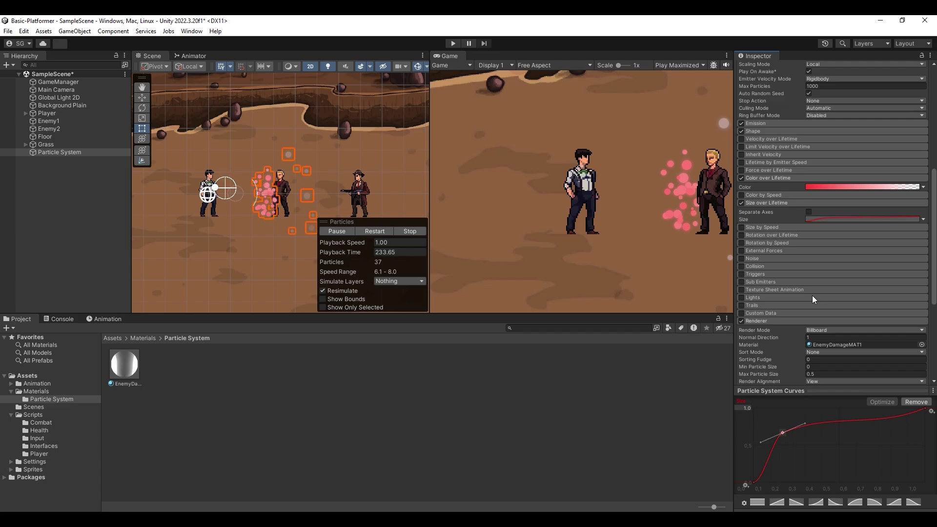
left_click(811, 259)
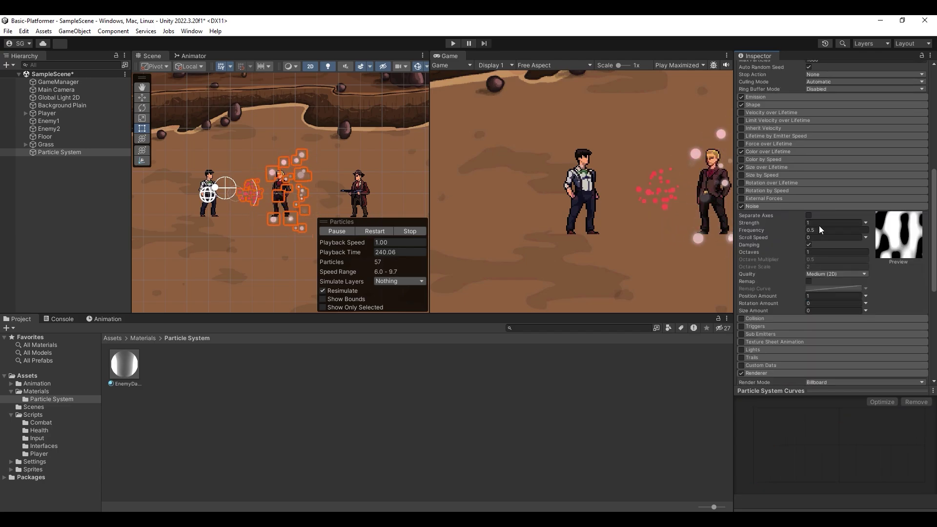
Set noise strength to 1 and frequency to 1.2, then enable the Trails module.
left_click_drag(803, 223, 820, 223)
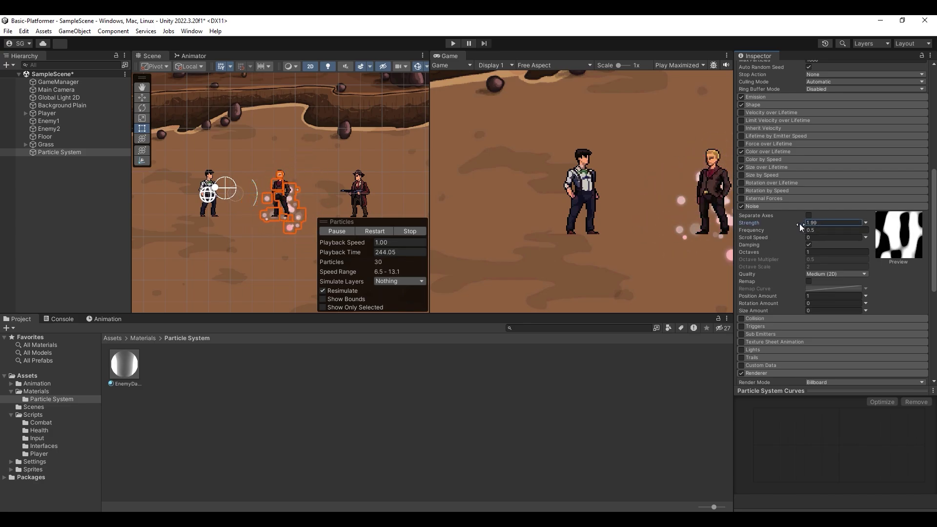
left_click(811, 223)
type("2.5")
type("1")
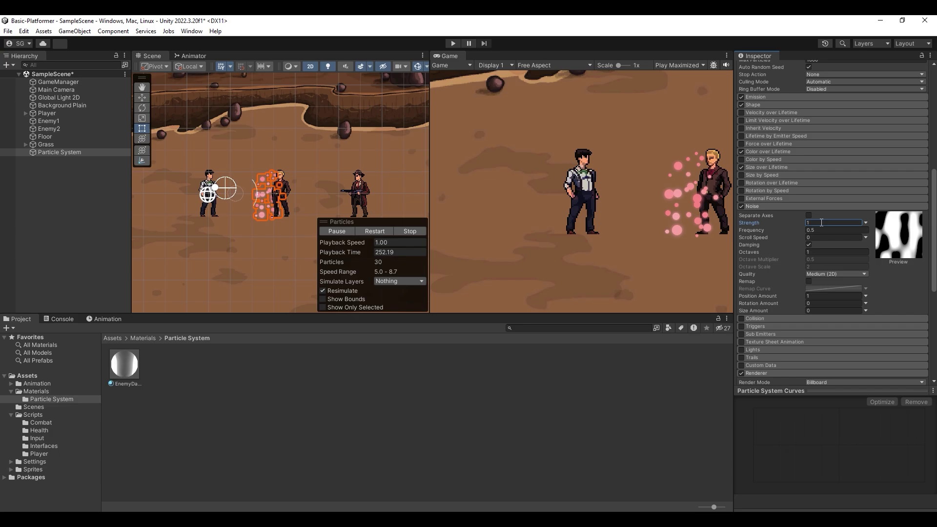
left_click(821, 233)
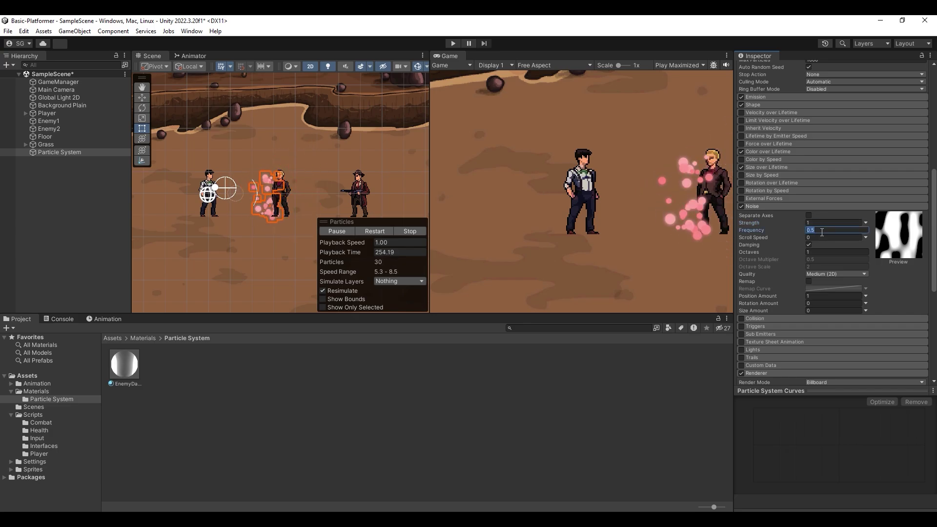
type("1.2")
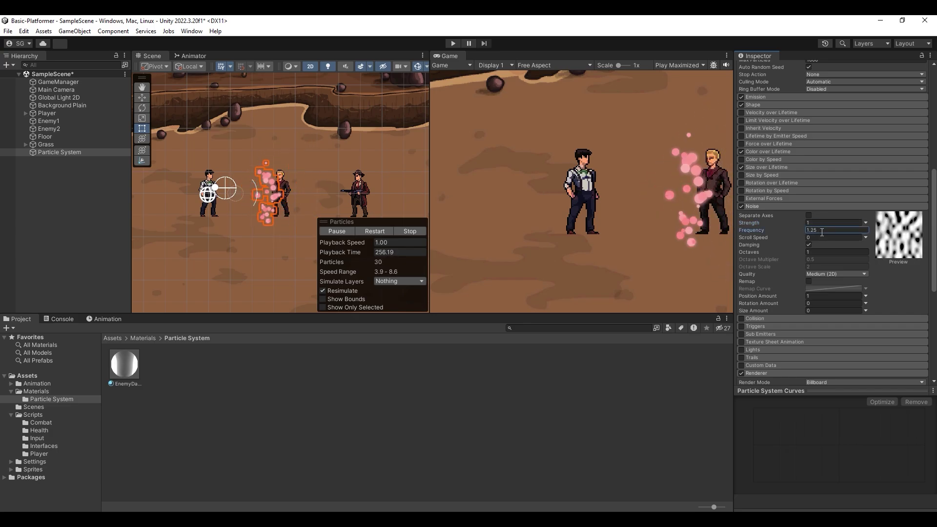
left_click(800, 206)
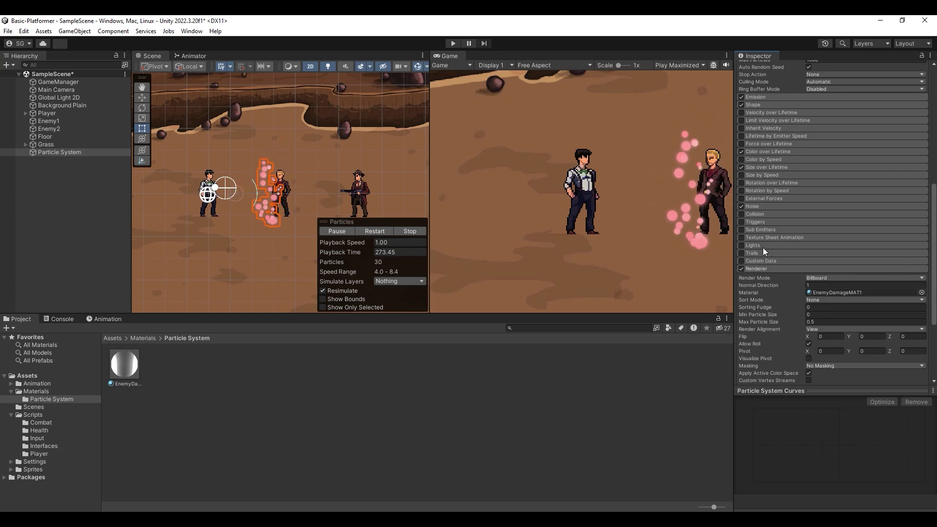
left_click(741, 253)
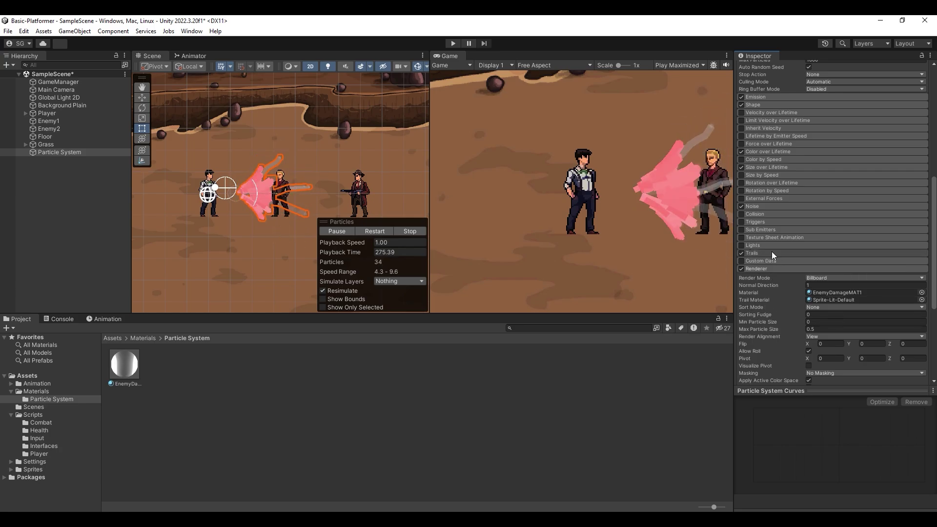
Duplicate EnemyDamageMAT1 as a new EnemyDamageTrailsMAT1 material.
left_click(771, 252)
scroll(853, 274, "down", 2)
scroll(854, 274, "down", 2)
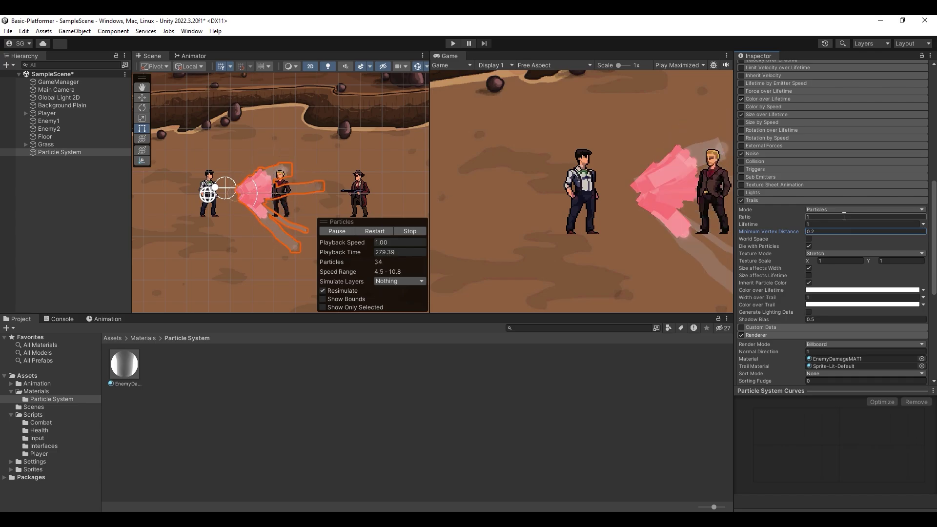
left_click(123, 368)
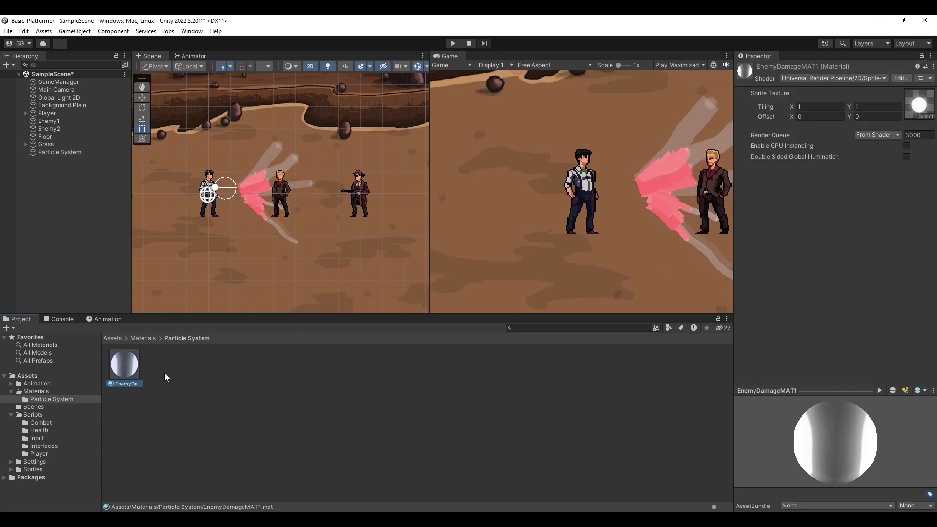
key("ctrl+d")
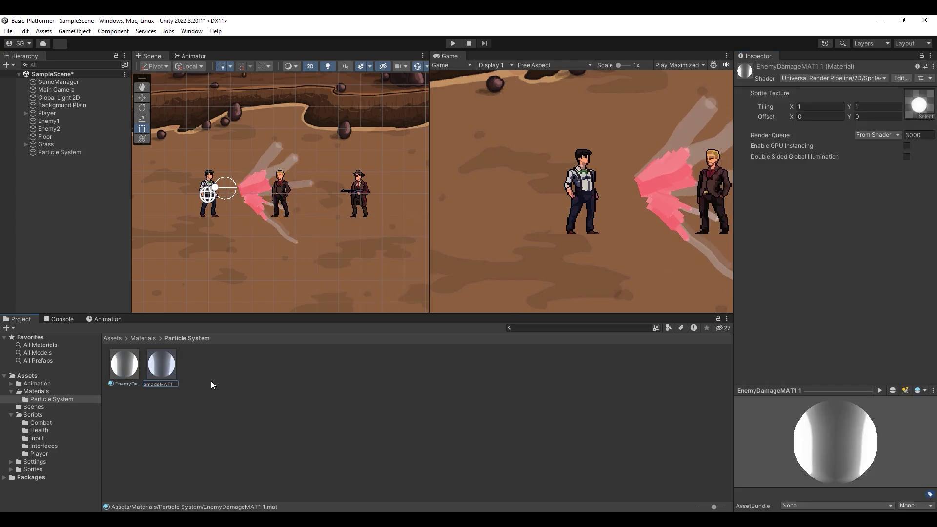
key("Return")
Assign EnemyDamageTrailsMAT1 as the particle system's trail material.
left_click(60, 151)
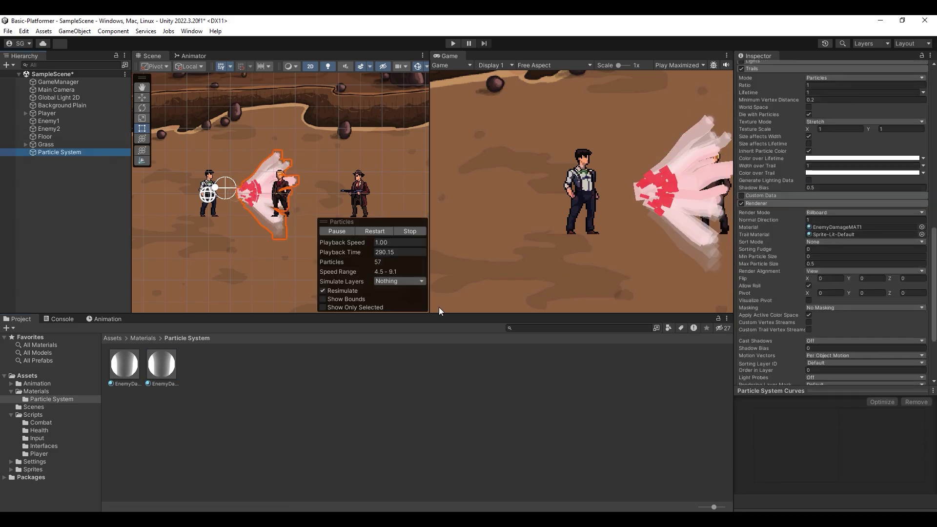
left_click_drag(161, 363, 836, 235)
scroll(841, 234, "up", 1)
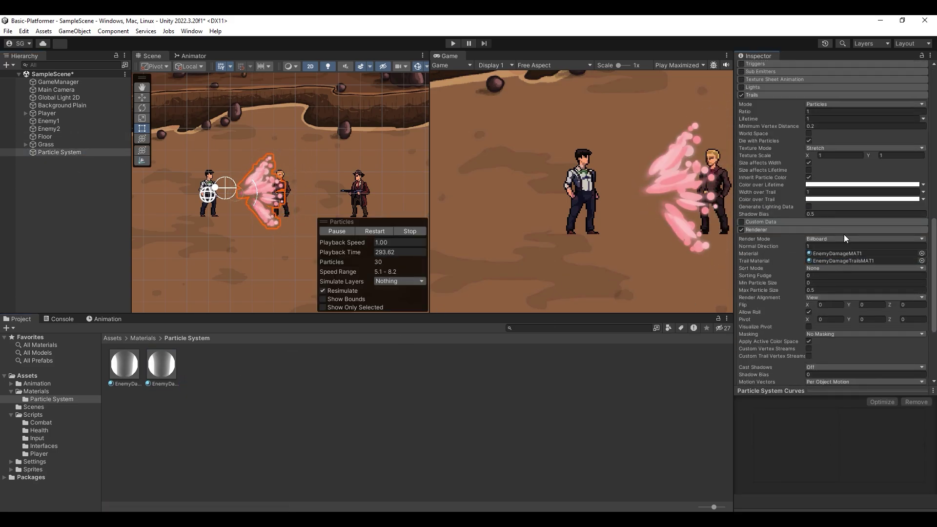
scroll(844, 234, "up", 4)
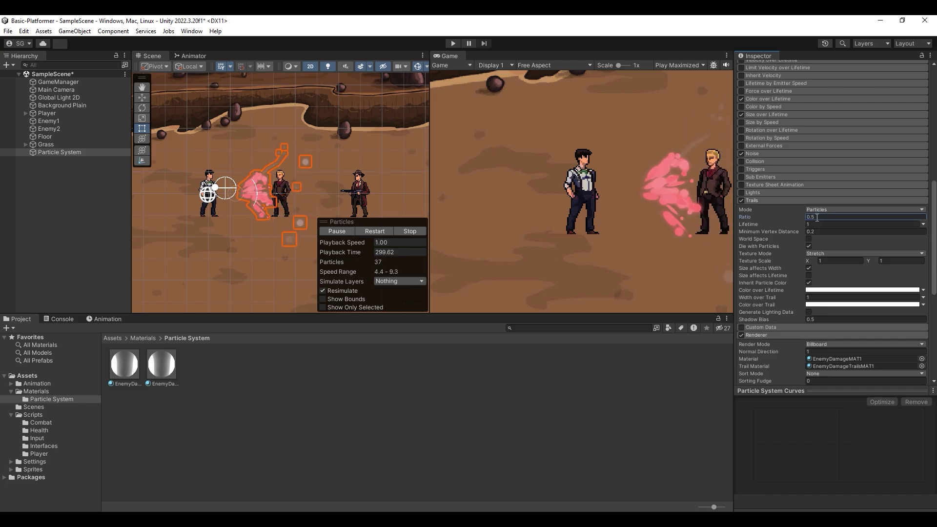
Set the trail value to 0.5 and give the trail a gradient colour fading to transparent.
left_click(827, 224)
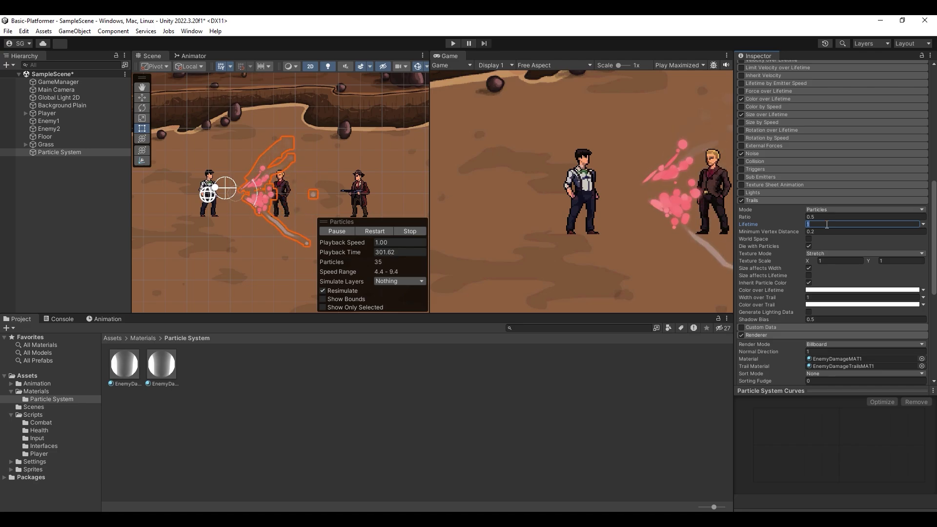
type(".5")
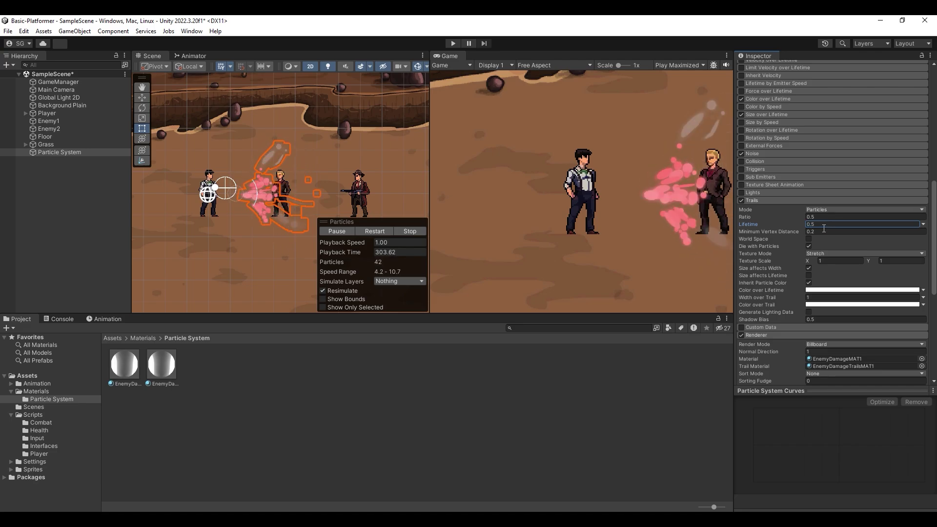
scroll(824, 228, "down", 1)
left_click(923, 264)
left_click(849, 280)
left_click(851, 263)
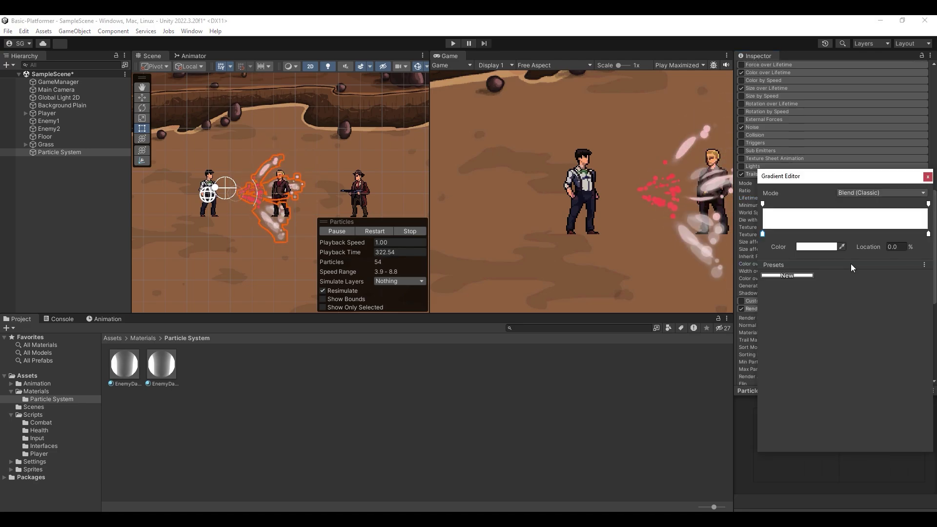
double_click(763, 235)
left_click(870, 203)
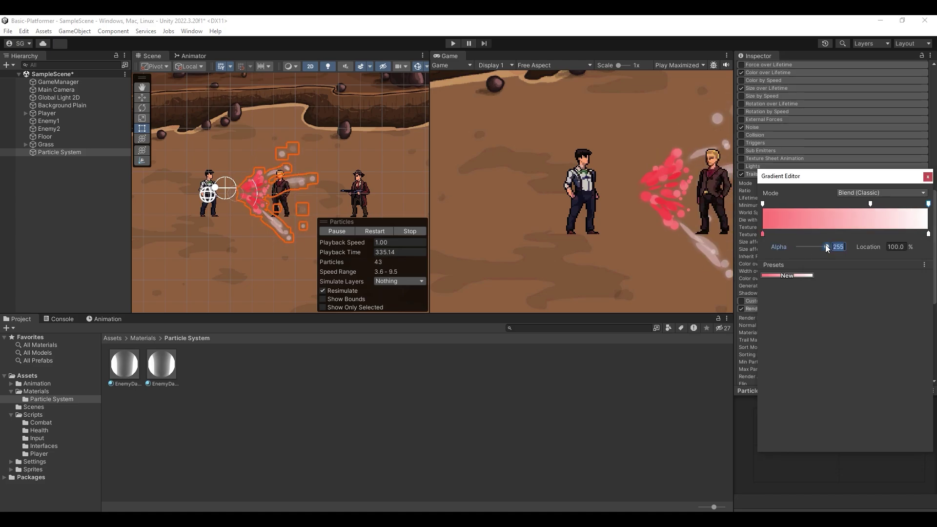
left_click_drag(826, 247, 796, 246)
left_click(800, 250)
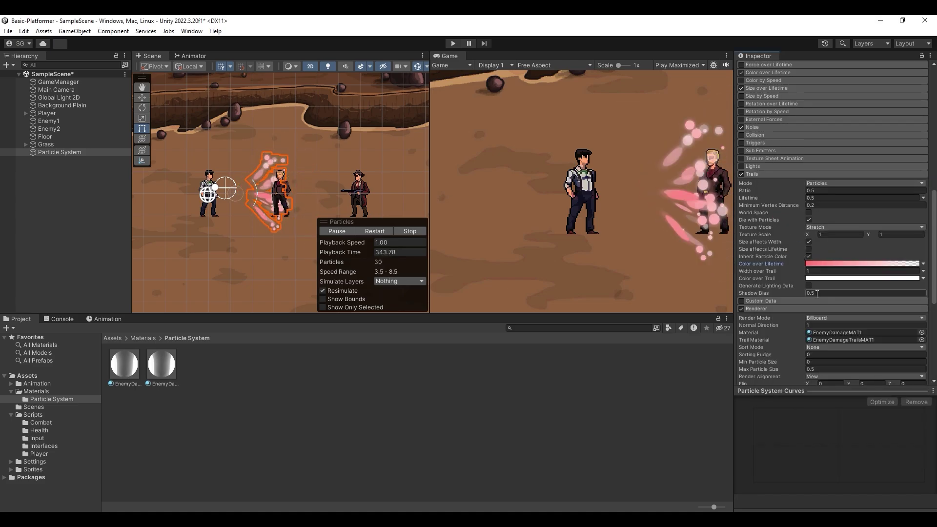
Make width over trail random between 0.75 and 1.25, then start renaming the particle system.
left_click(817, 271)
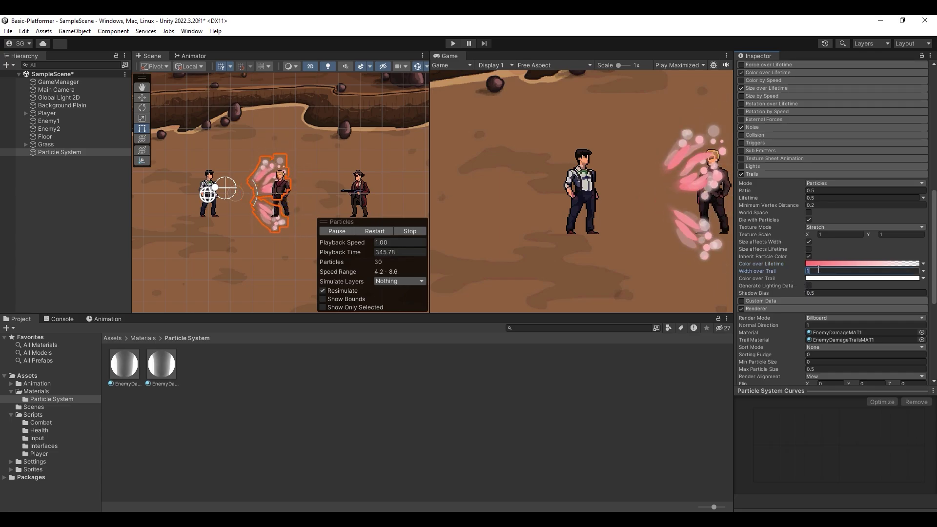
left_click(922, 271)
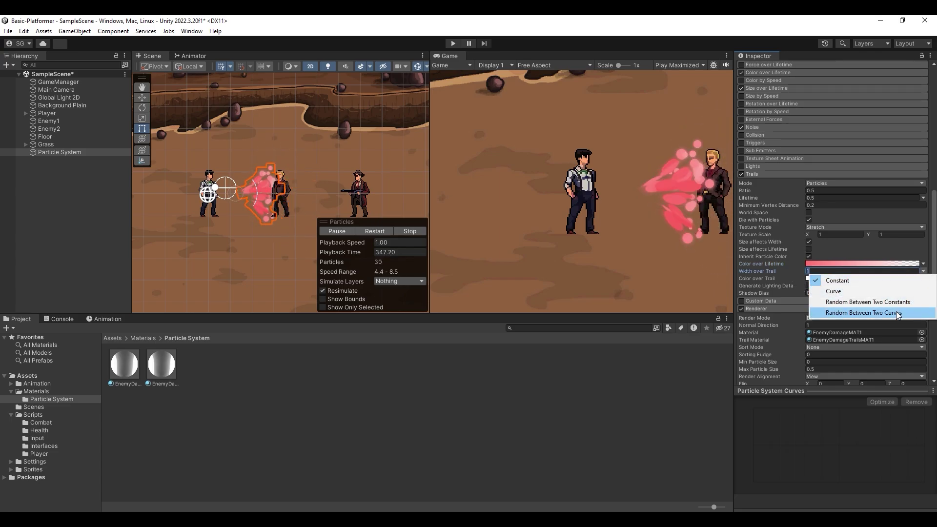
left_click(873, 302)
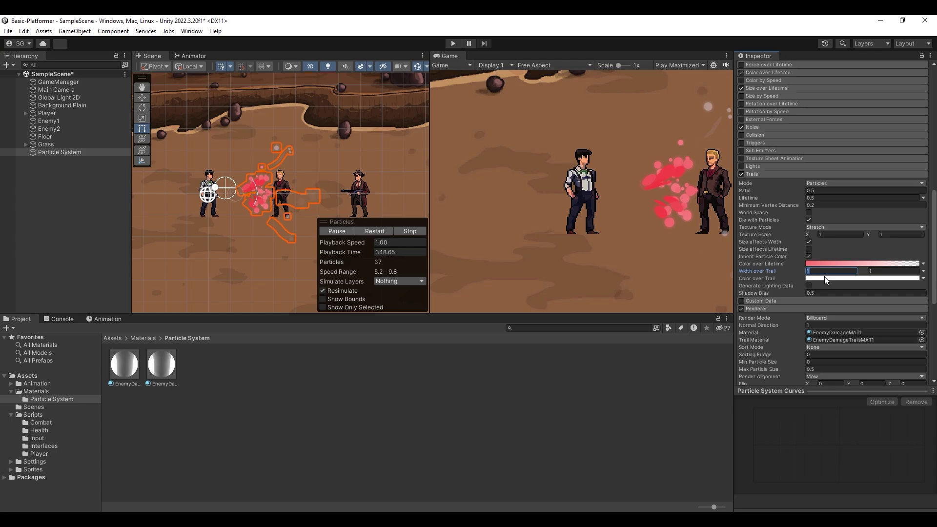
type("0.75")
left_click(882, 270)
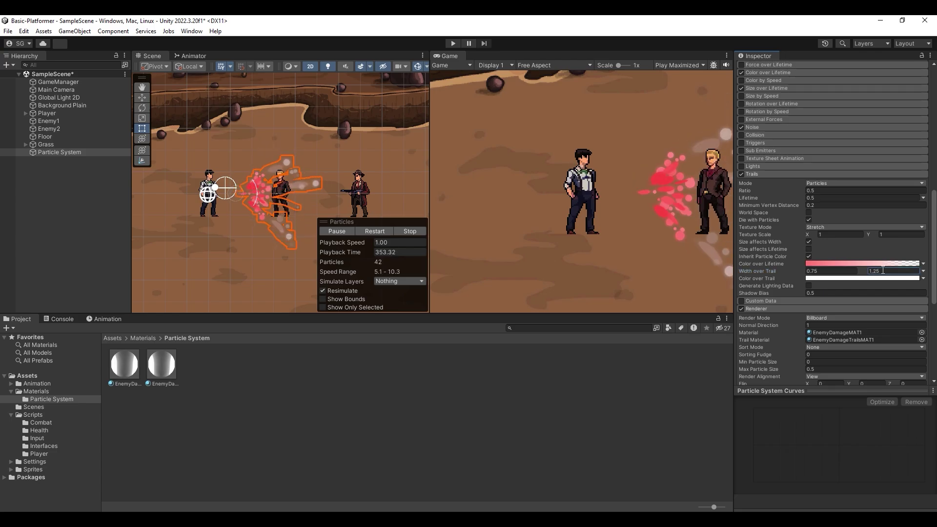
double_click(60, 152)
key("F2")
Name the object Enemy1Particle and create a Prefabs folder in Assets.
type("Enemy1")
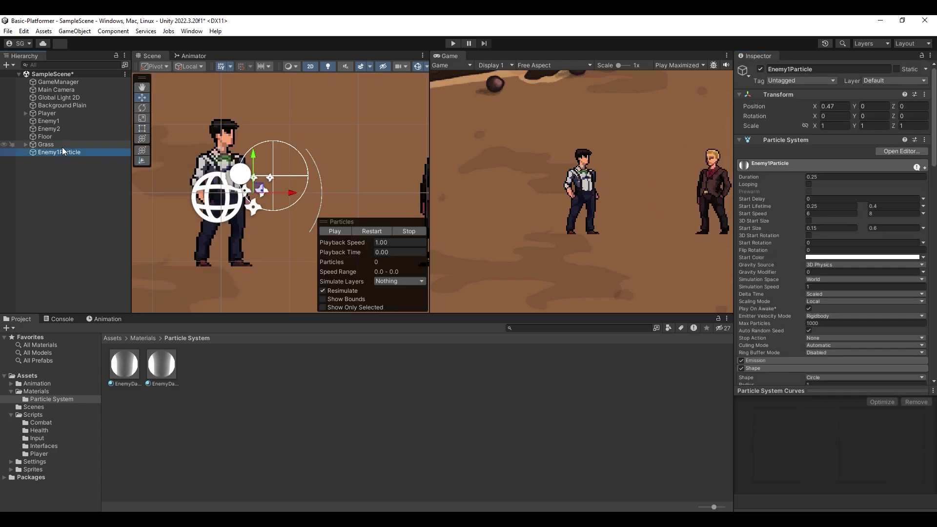
left_click(27, 375)
right_click(236, 411)
mouse_move(254, 142)
left_click(440, 32)
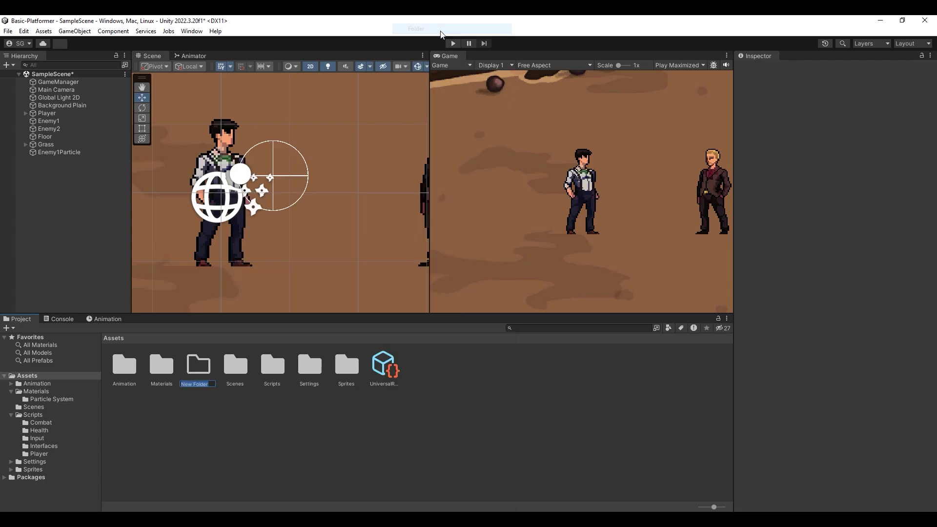
type("Prefabs")
key("Return")
Create a 'Particle System' folder inside Prefabs.
double_click(200, 368)
right_click(163, 388)
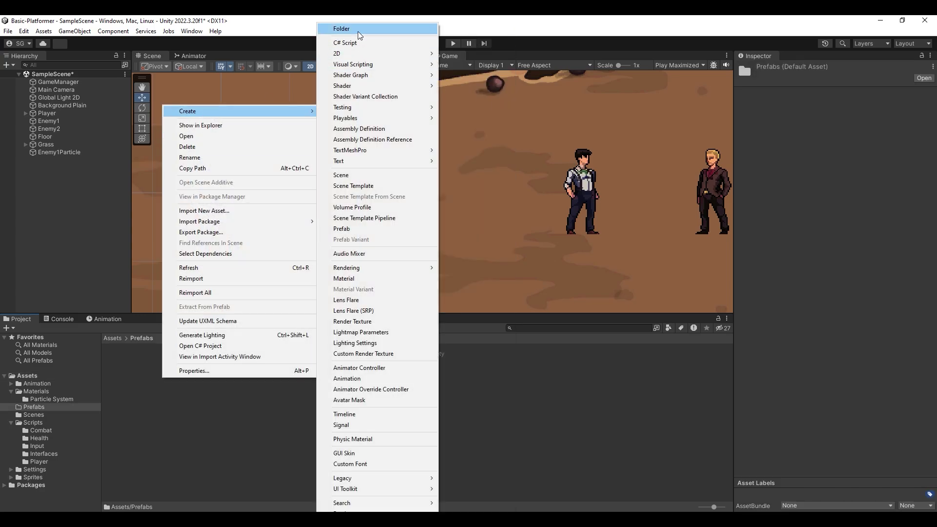
left_click(358, 31)
type("Particle System")
key("Return")
Save Enemy1Particle as a prefab in that folder and delete it from the scene.
double_click(124, 367)
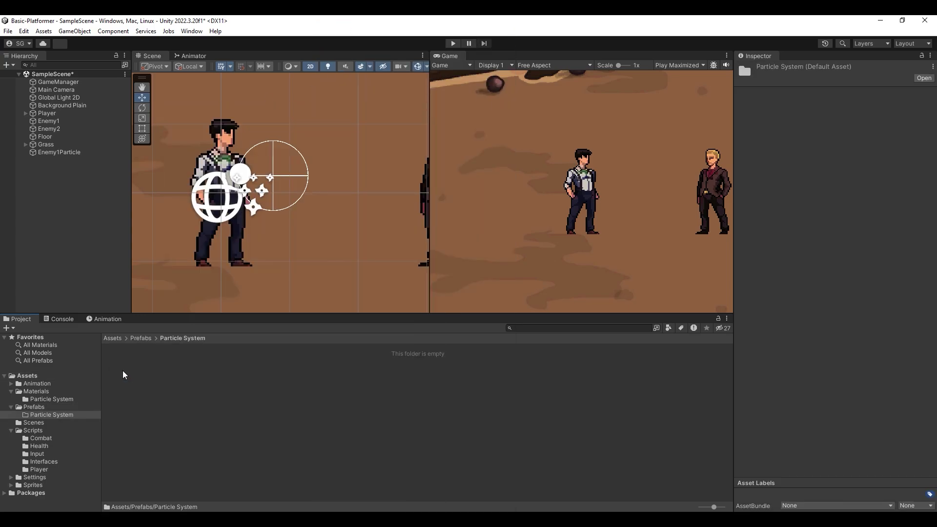
left_click_drag(151, 368, 127, 365)
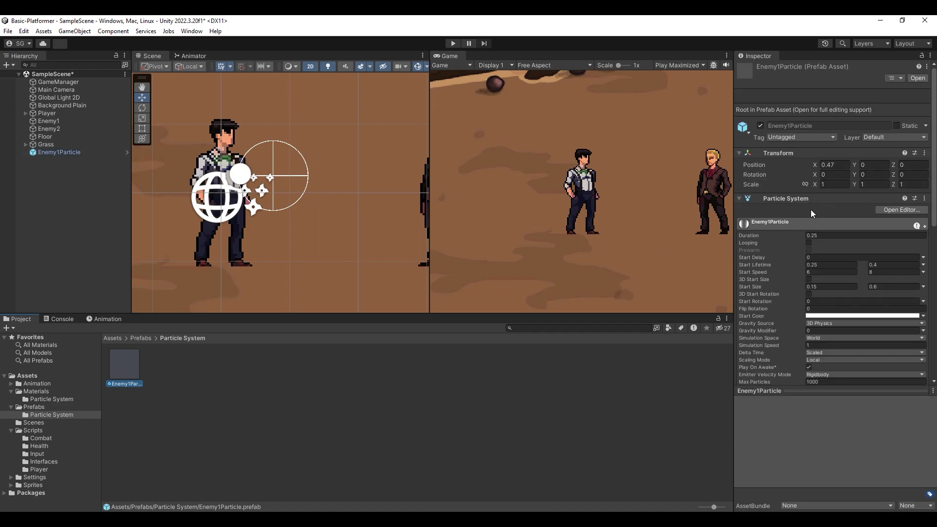
left_click(112, 258)
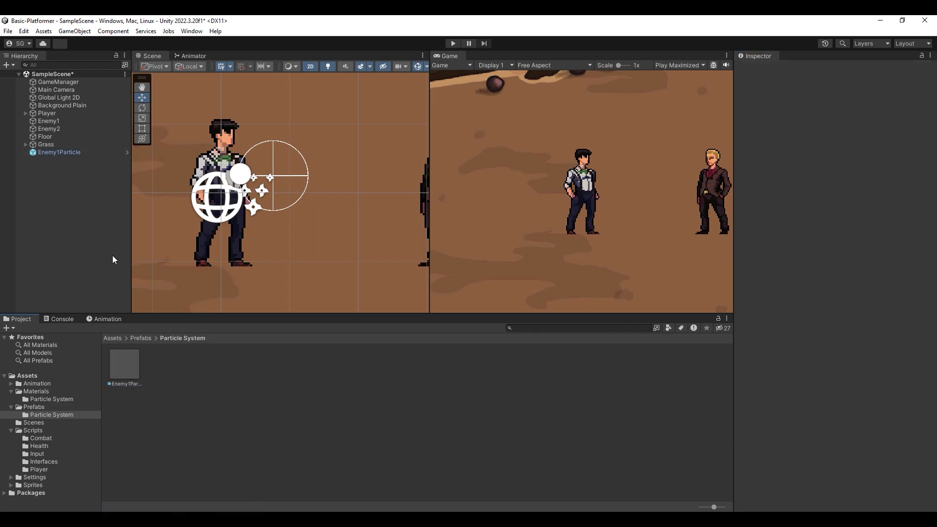
left_click(83, 152)
key("Delete")
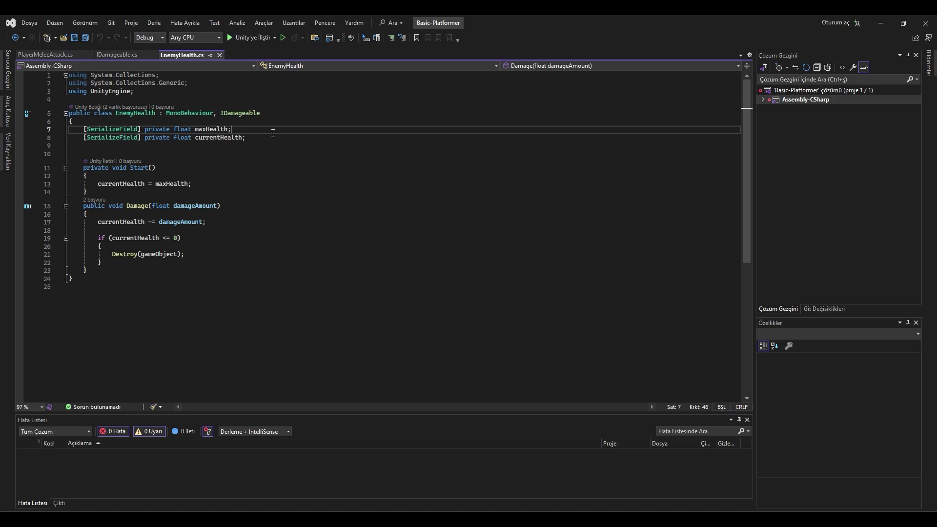
Add private damageParticles and damageParticlesInstance ParticleSystem fields to EnemyHealth.cs.
left_click(273, 138)
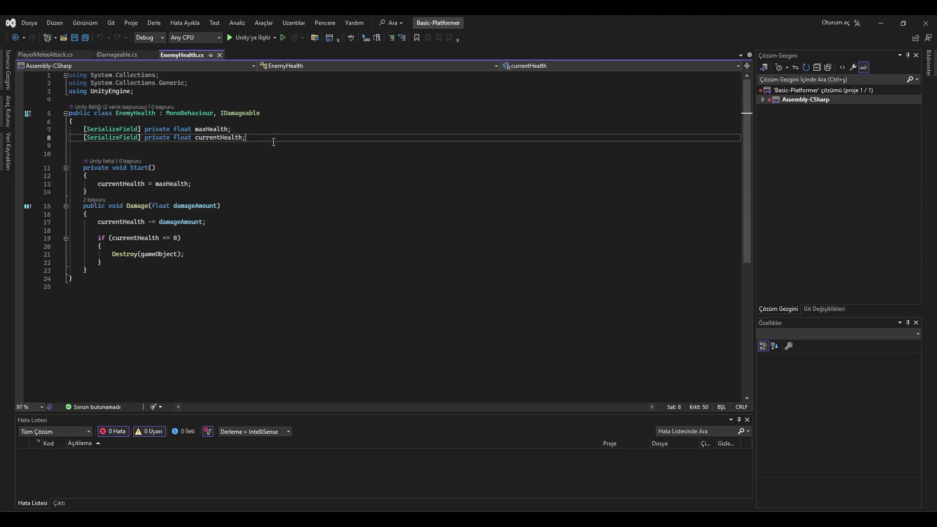
key("Return")
type("[seril")
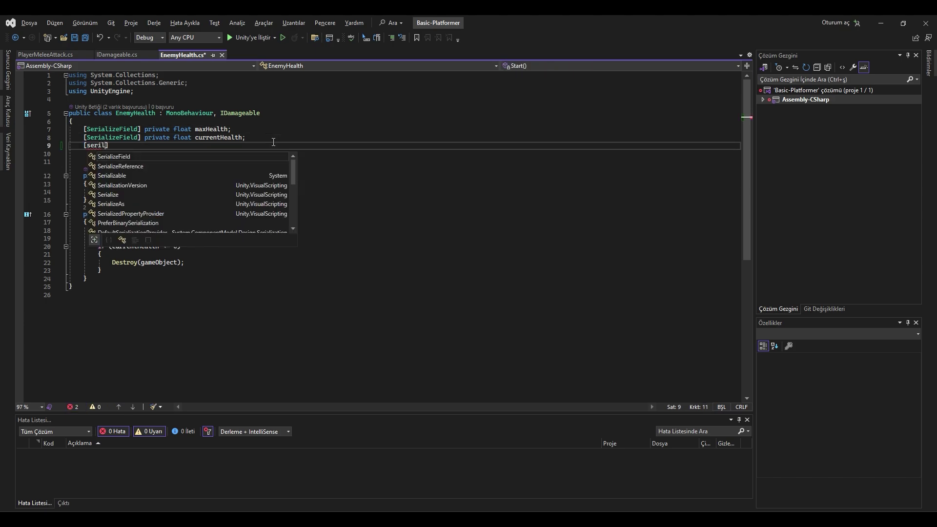
type("]")
type("ivate ")
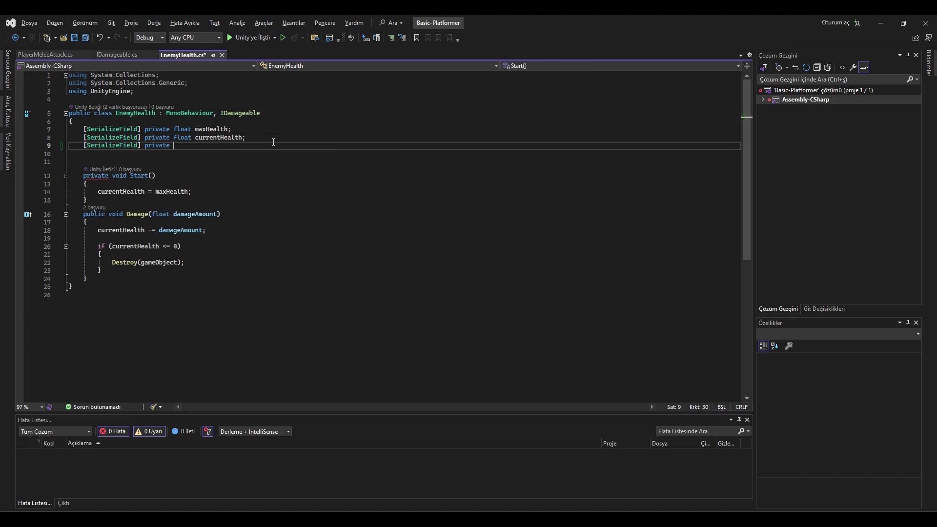
type("particlesys ")
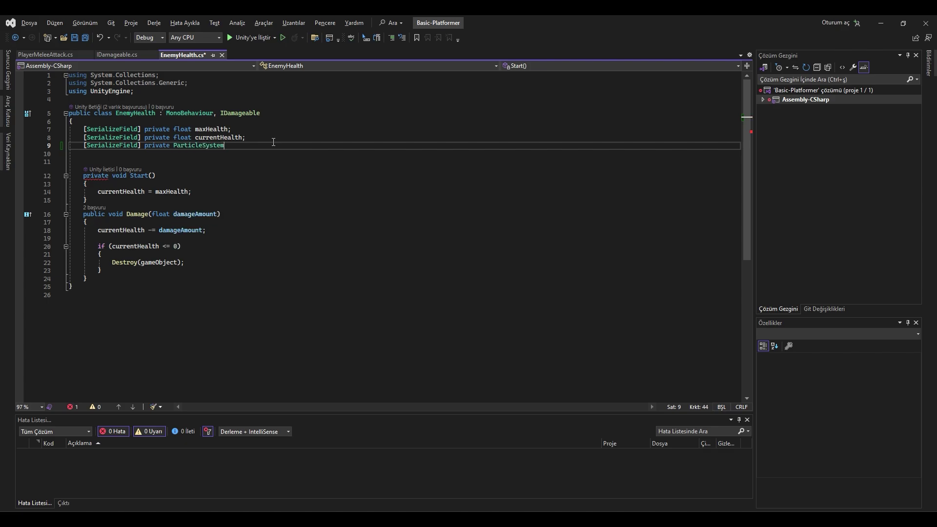
type("damageParti")
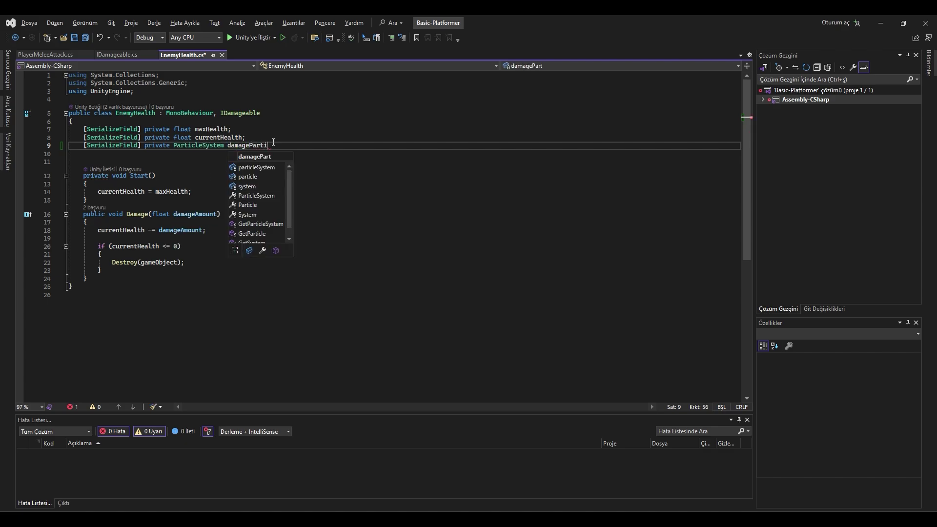
type("cles;")
key("Return")
key("Return")
type("priva")
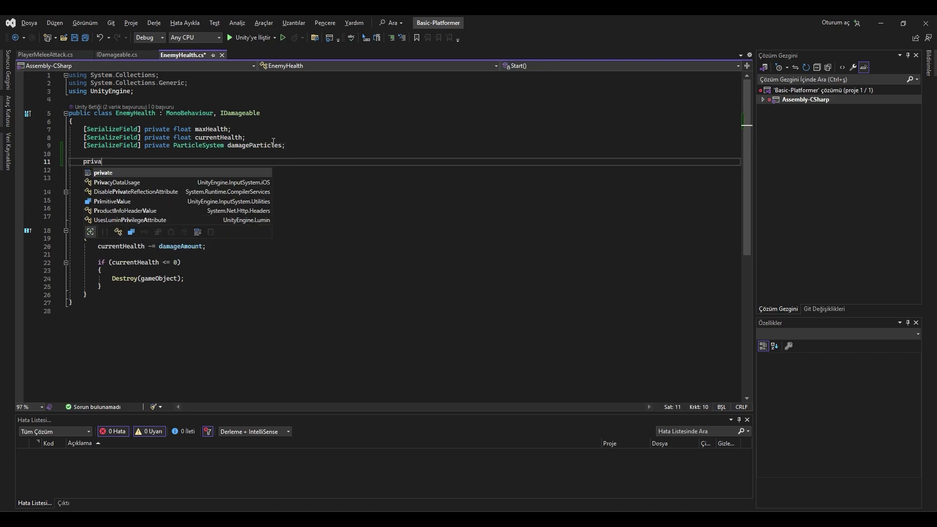
type("te particl")
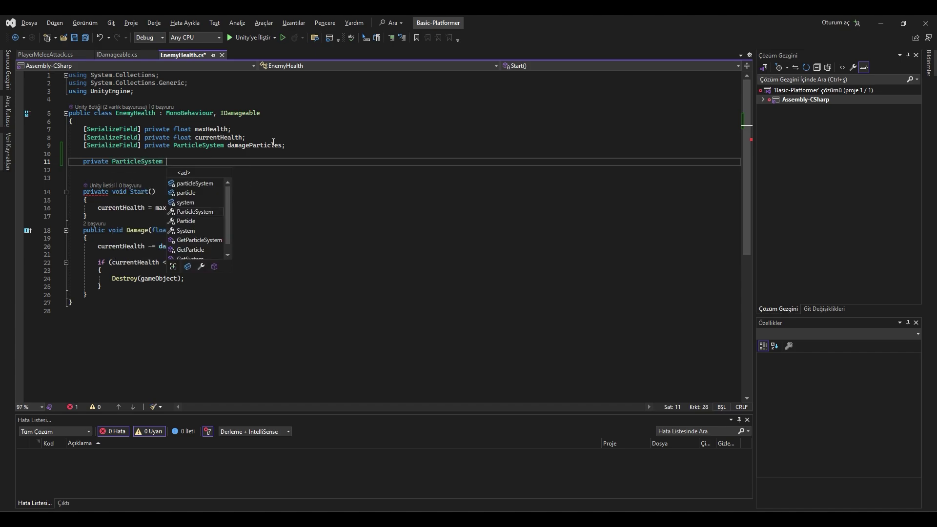
type(" damageParticle")
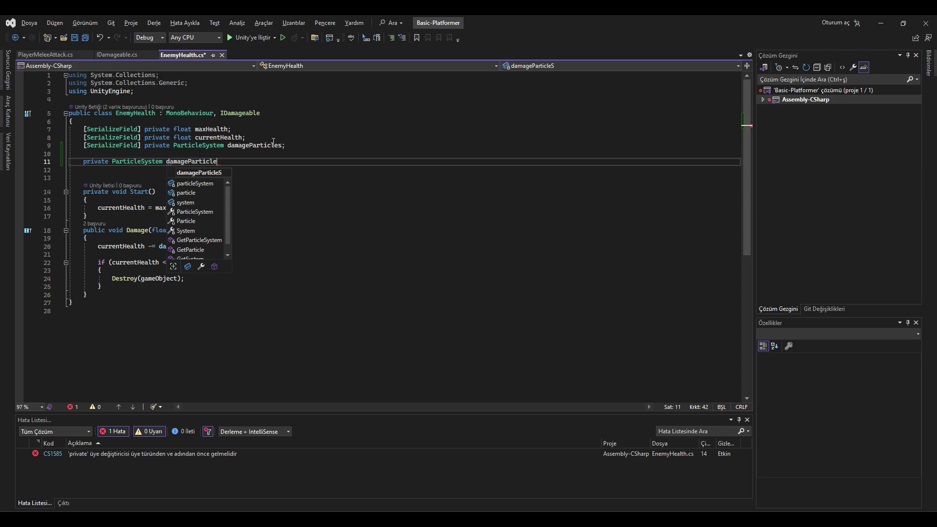
type("sInstance;")
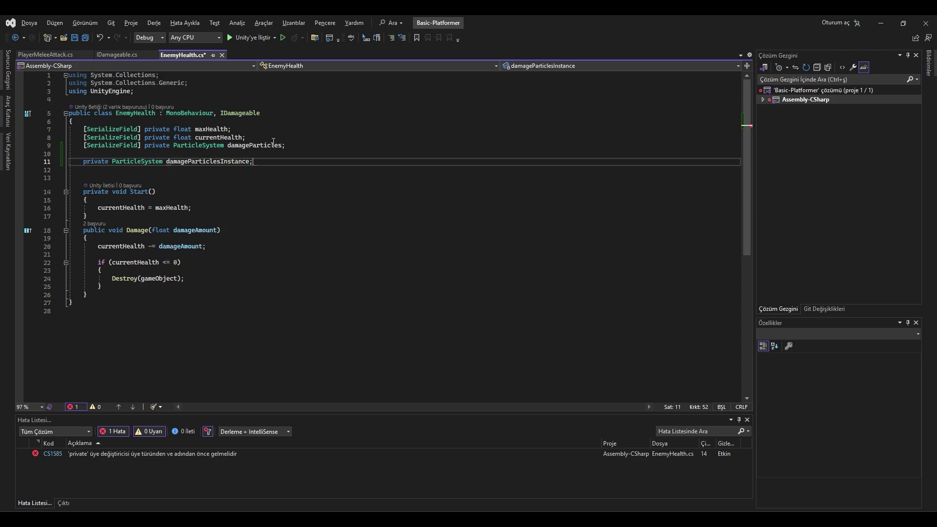
Add blank lines in Damage and declare a new private void SpawnDamageParticles() method.
left_click(335, 244)
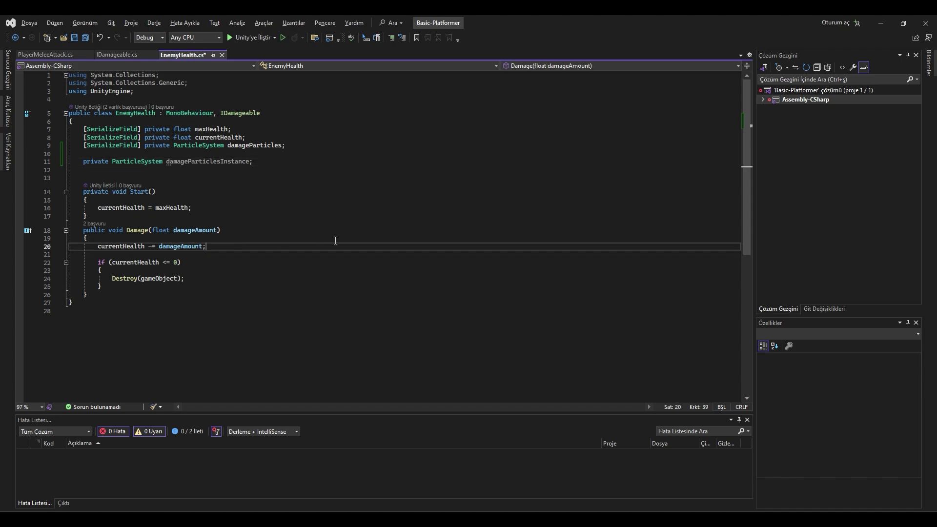
key("Return")
key("Return")
type("//Spawn particles")
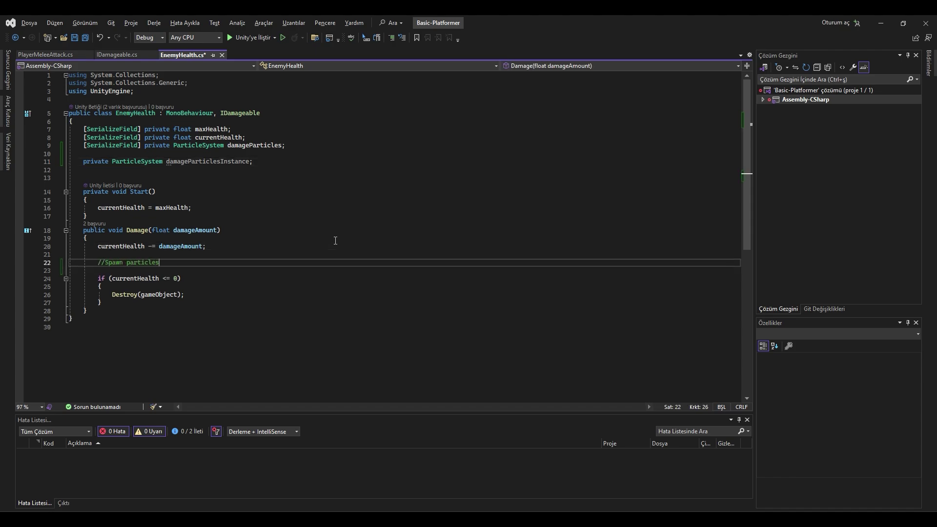
key("Return")
left_click(123, 322)
scroll(123, 322, "down", 1)
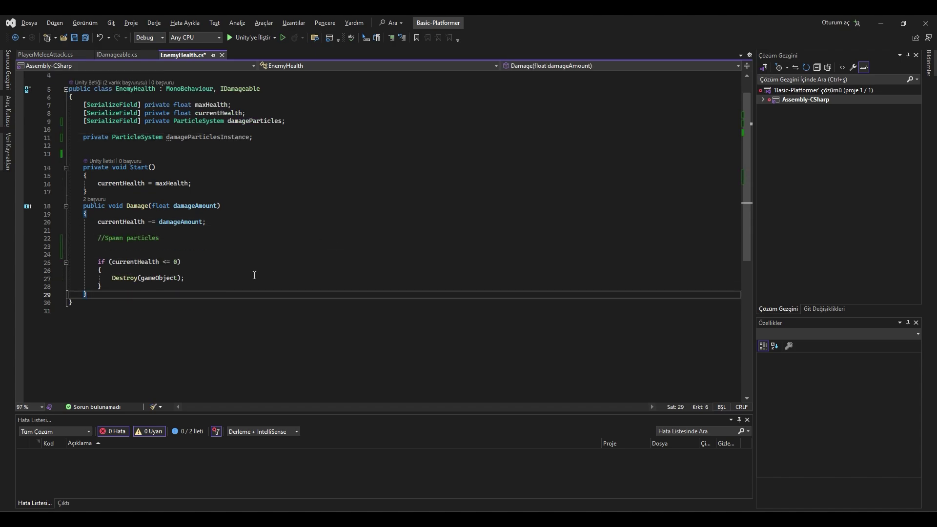
key("Return")
key("Return")
key("Return")
type("private void ")
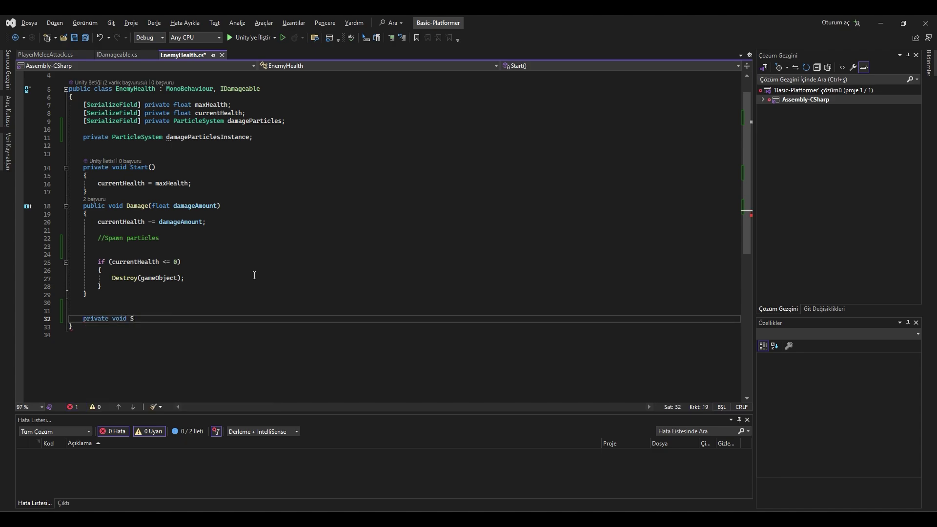
type("SpawnDamageParticles)")
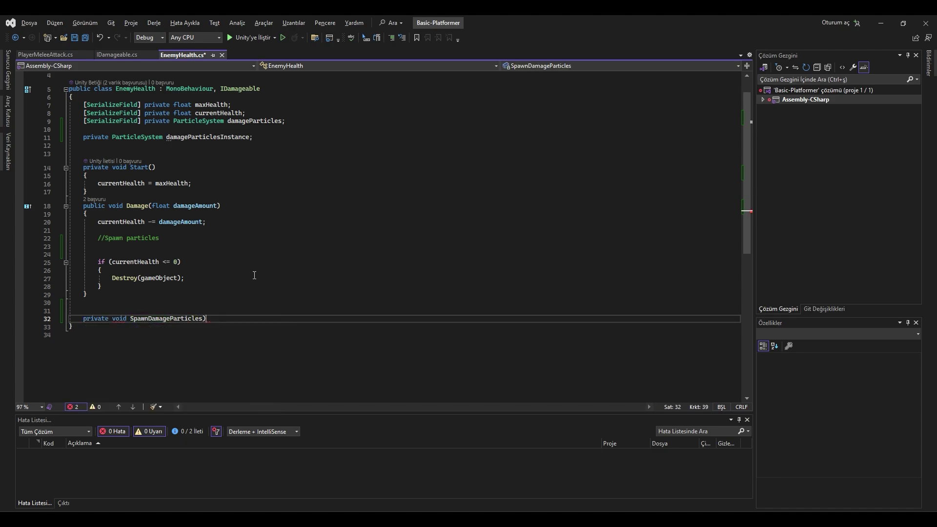
type("{")
key("Return")
Instantiate damageParticles at transform.position with Quaternion.identity inside SpawnDamageParticles.
type("dama")
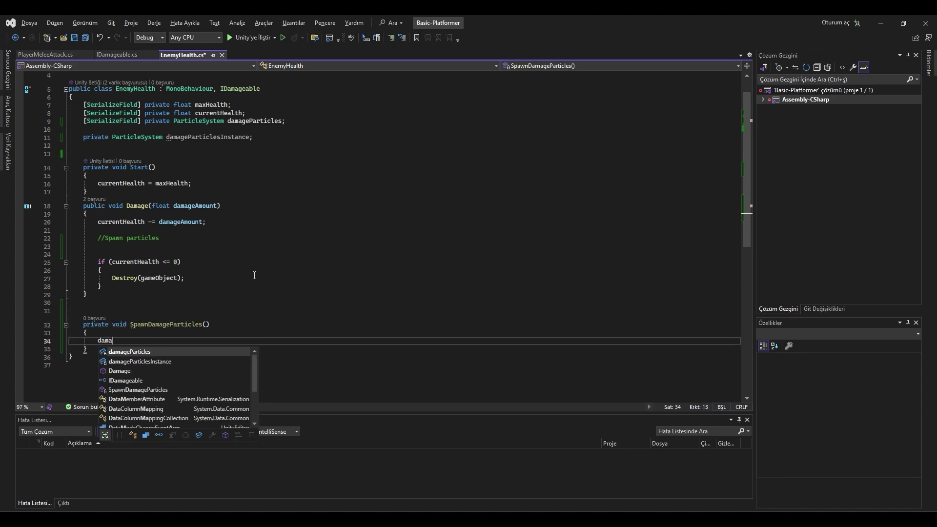
type("geParticlesInstance = Instantiate")
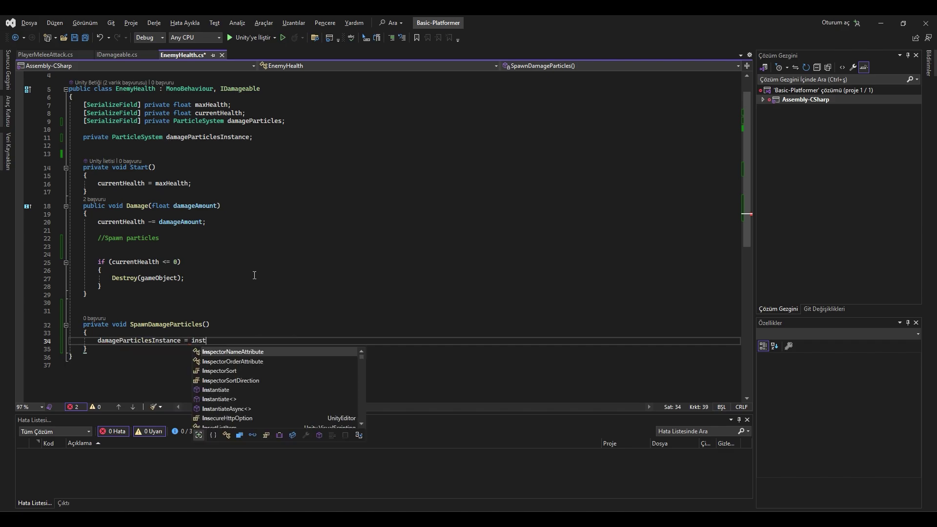
type("(dam")
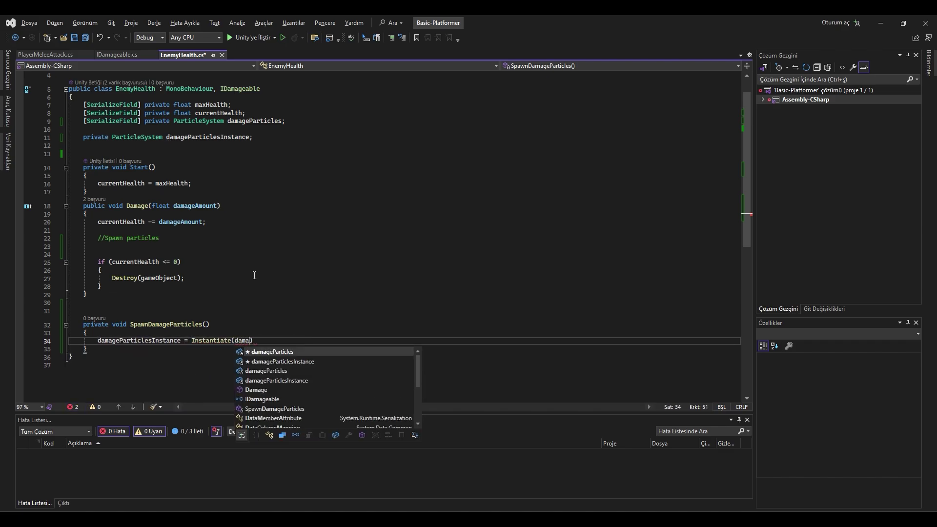
type("ageParticles, transform.f")
key("BackSpace")
type("po")
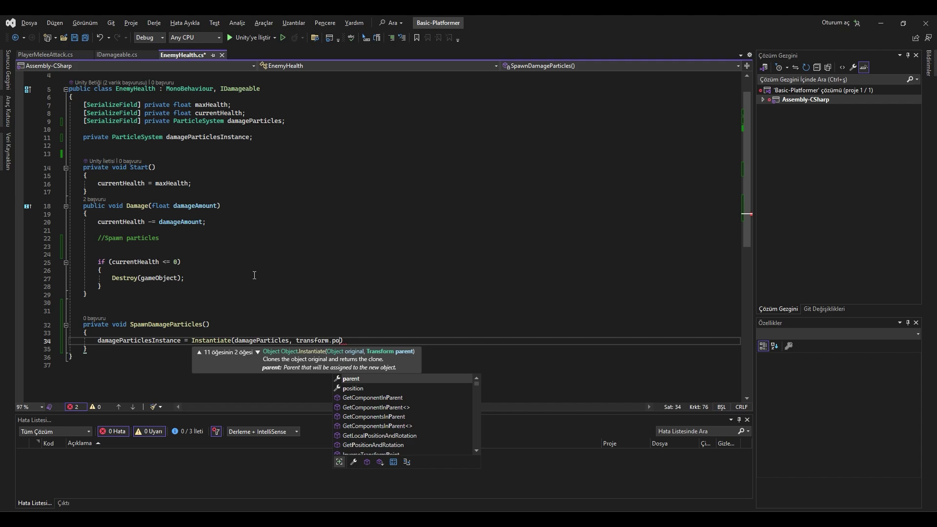
key("Tab")
type(", qua")
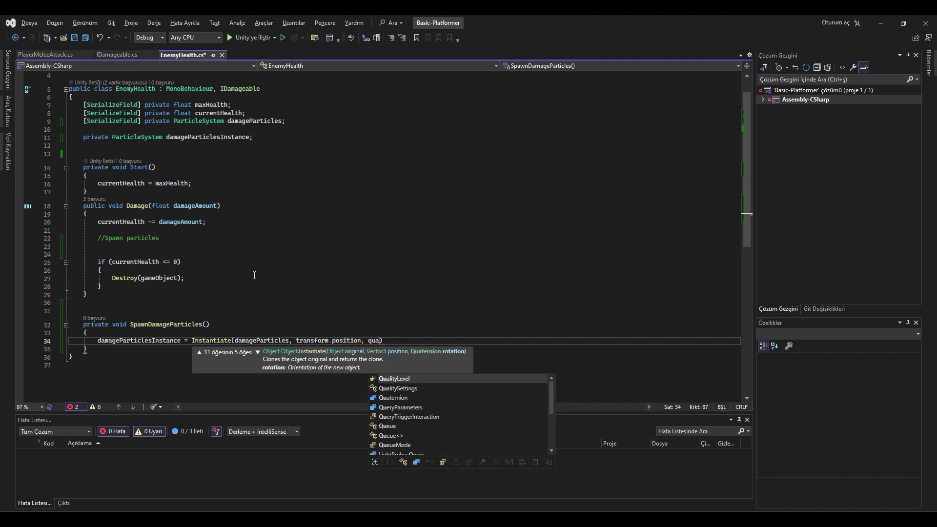
type("t")
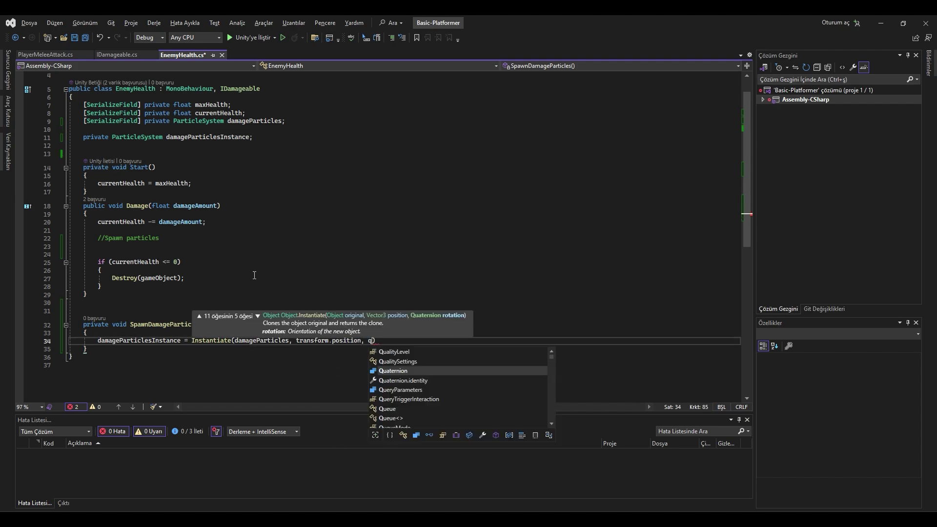
type("er")
type(".i")
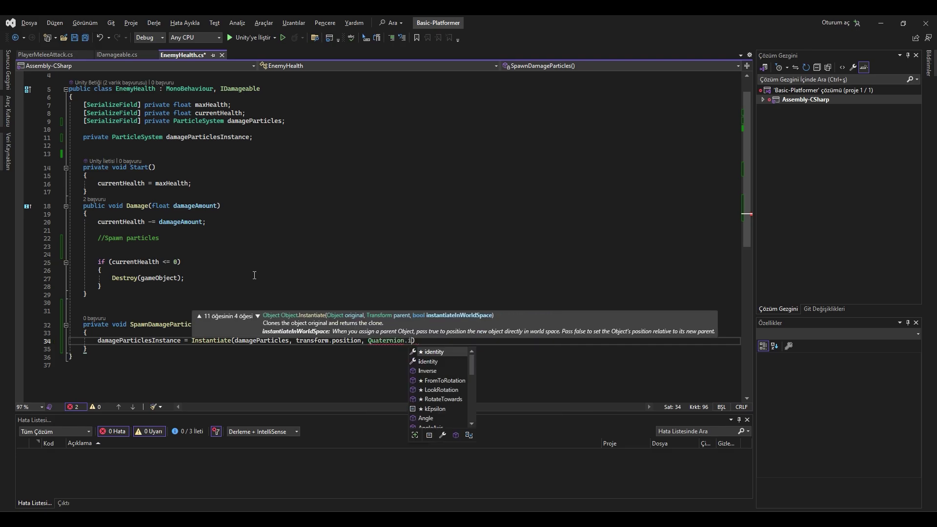
key("Tab")
type(");")
left_click(347, 238)
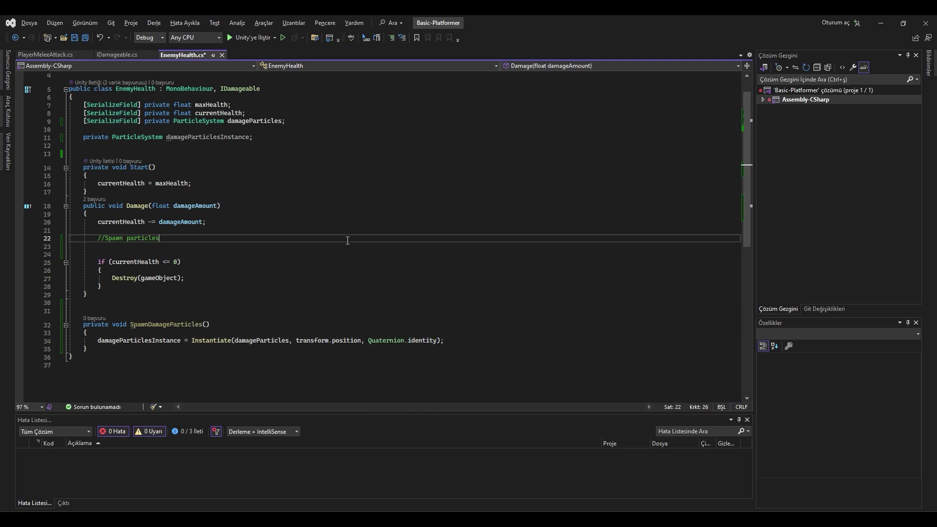
Assign the Enemy1Particle prefab as Enemy1's damage particles and test in Play mode.
key("alt+Tab")
left_click(27, 376)
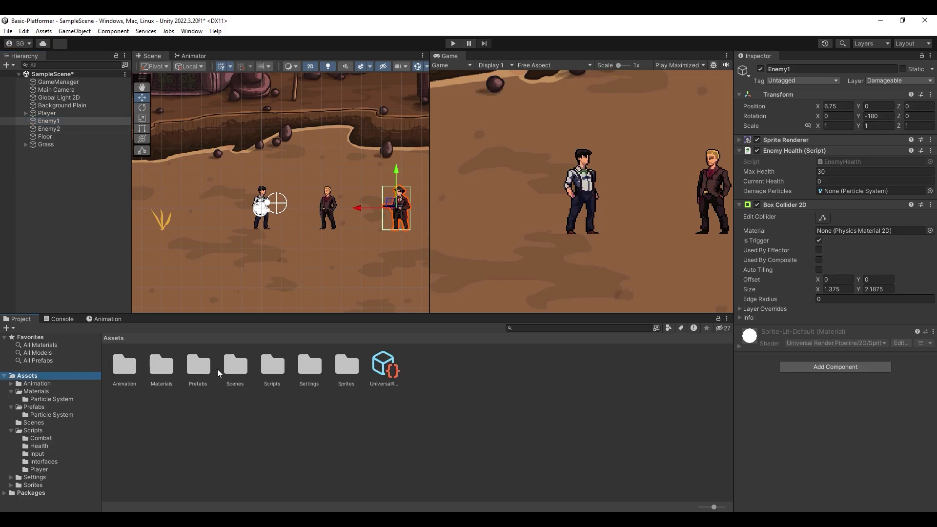
double_click(200, 365)
left_click(123, 366)
double_click(123, 366)
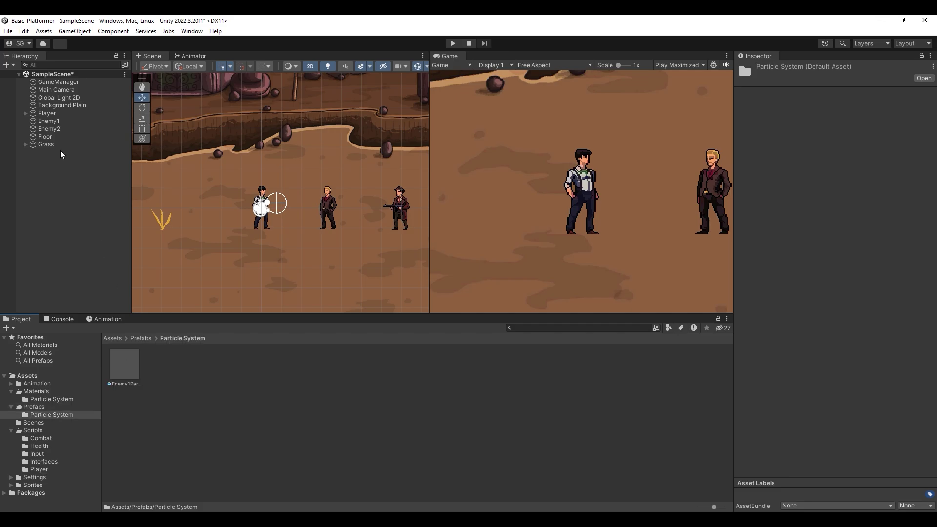
left_click(57, 120)
mouse_move(124, 363)
left_mouse_down()
mouse_move(818, 227)
mouse_move(846, 192)
left_mouse_up()
key("ctrl+p")
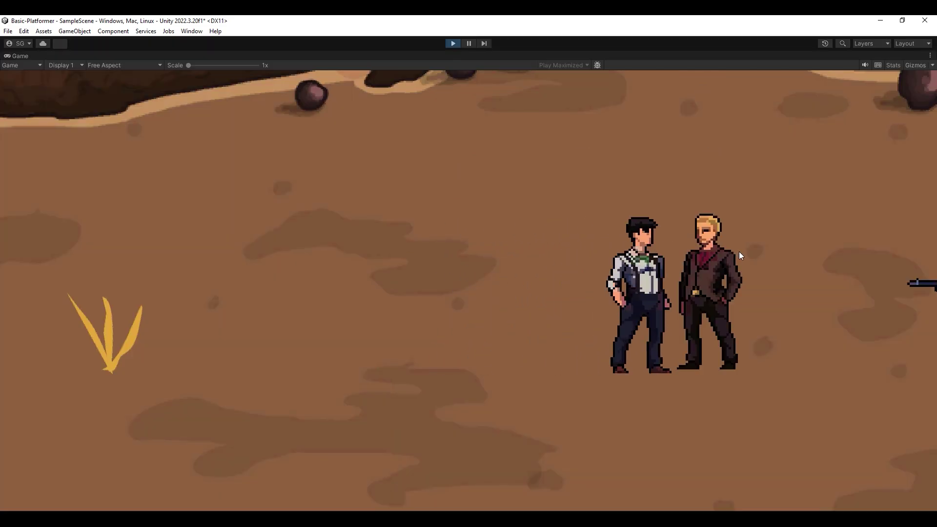
left_click(740, 255)
Call SpawnDamageParticles(); under the //Spawn particles comment in Damage.
key("alt+Tab")
type("spawn")
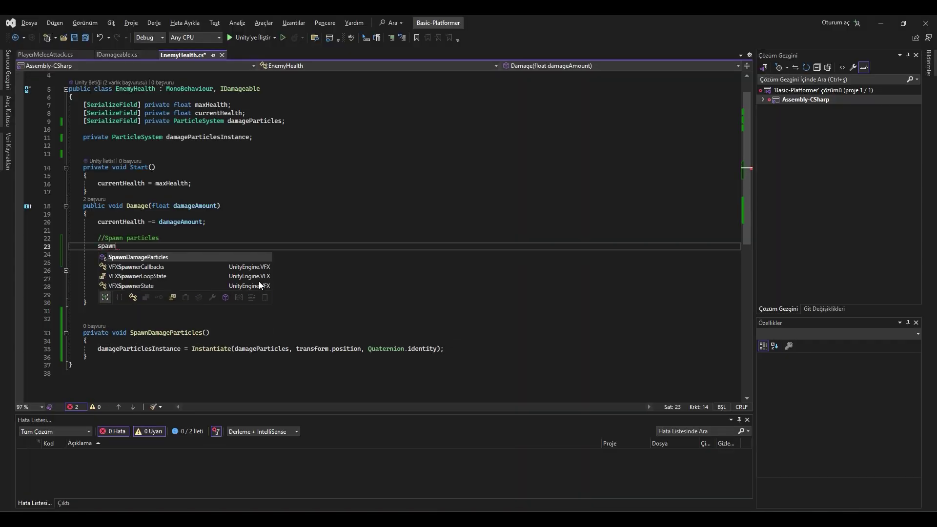
key("Tab")
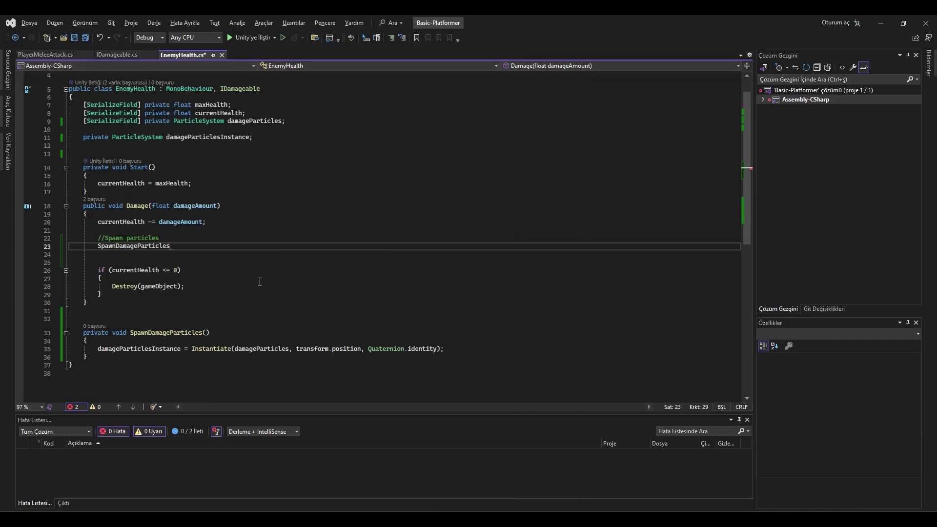
type("();")
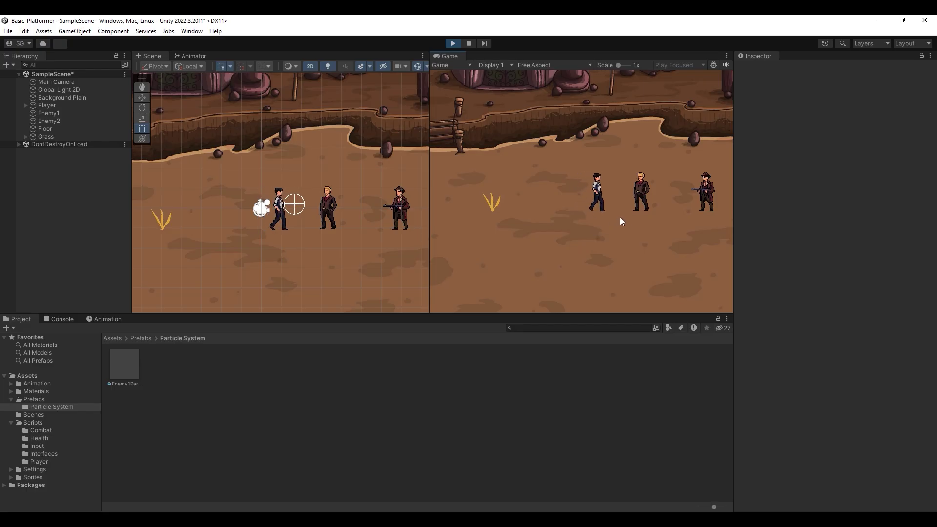
Hit the enemies in play, then set the prefab's Stop Action to Destroy.
left_click(669, 212)
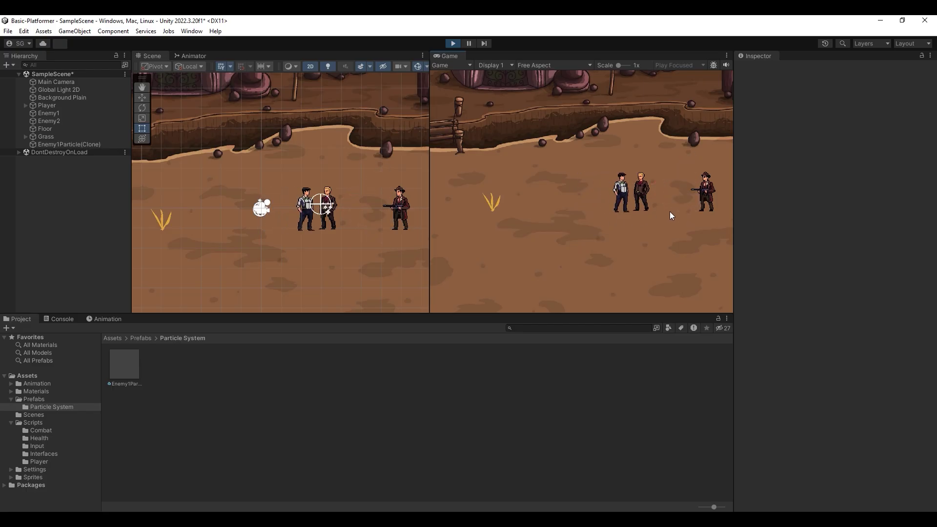
left_click(668, 212)
left_click(661, 234)
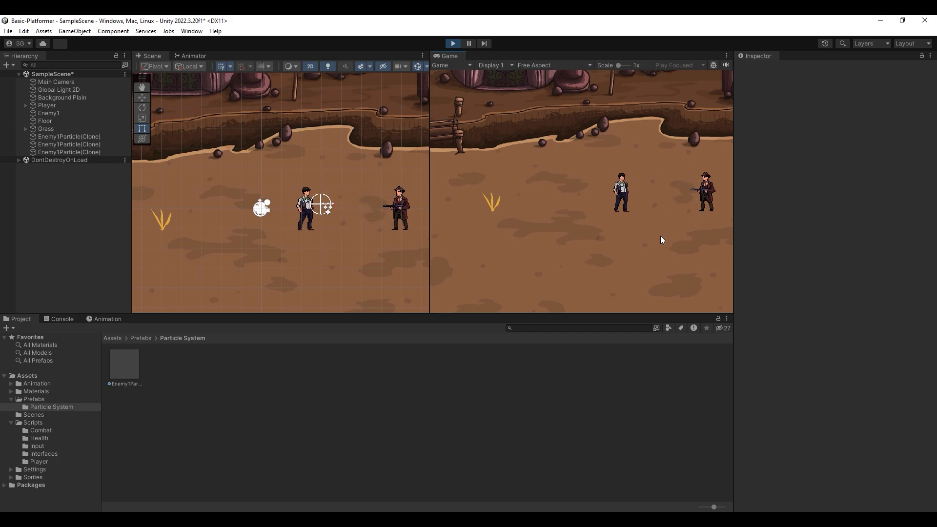
key("a")
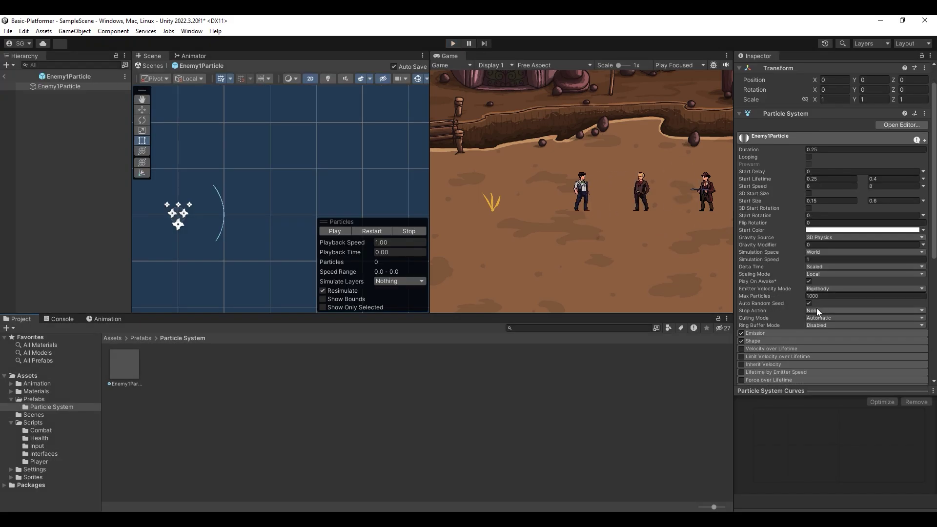
left_click(822, 310)
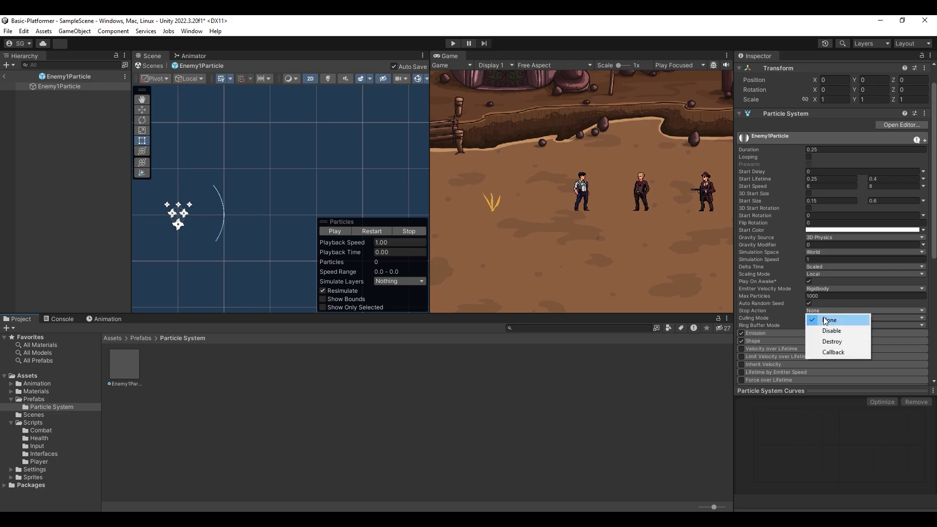
left_click(828, 341)
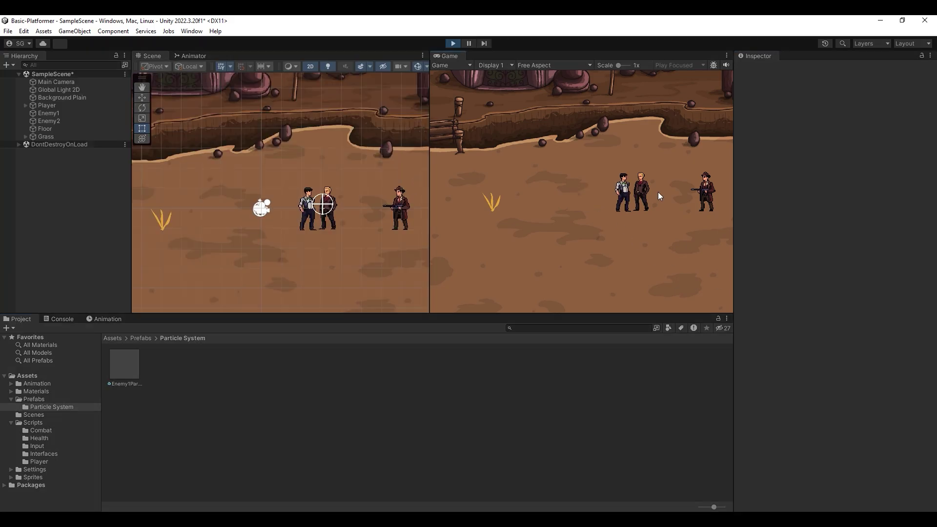
Play-test attacking Enemy1 to see red particles spawn, then stop the game.
key("ctrl+p")
left_click(606, 184)
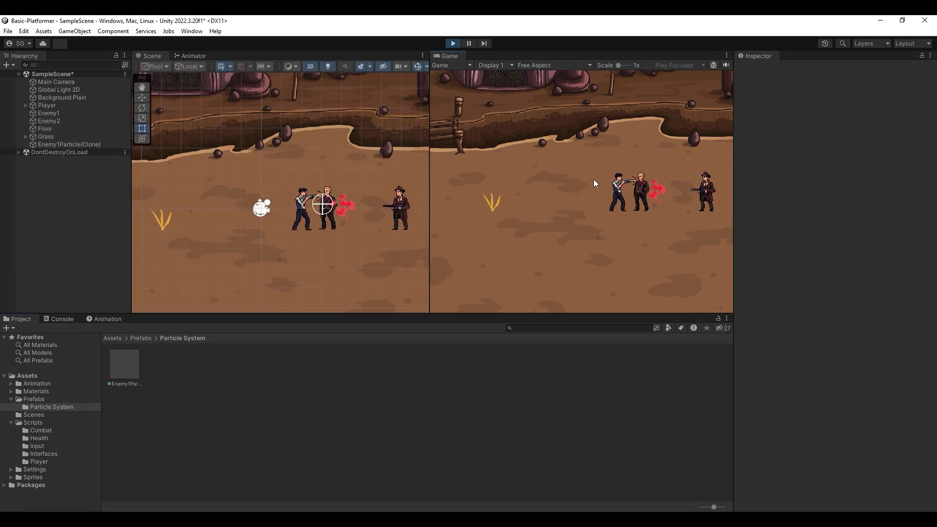
left_click(658, 202)
key("d")
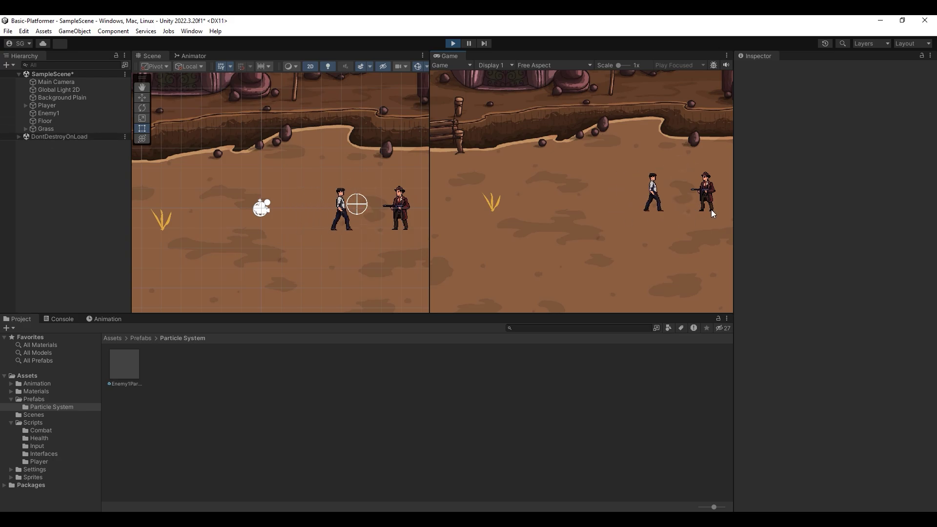
left_click(710, 209)
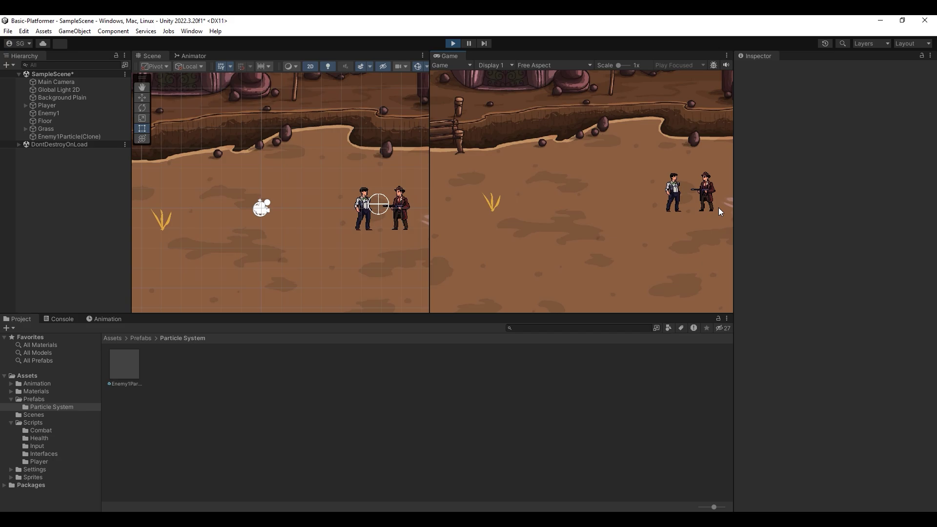
key("ctrl+p")
Add a new Effects > Particle System object to the scene.
right_click(69, 163)
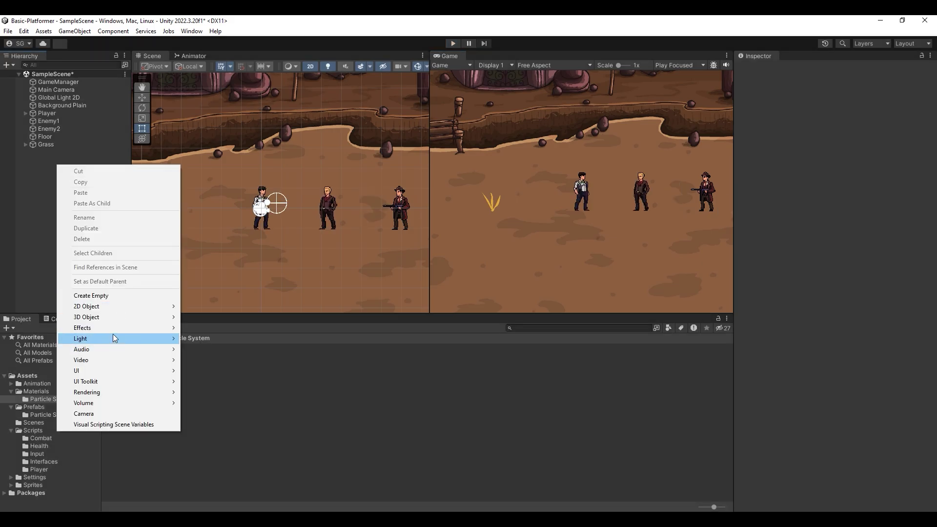
mouse_move(97, 325)
left_click(203, 323)
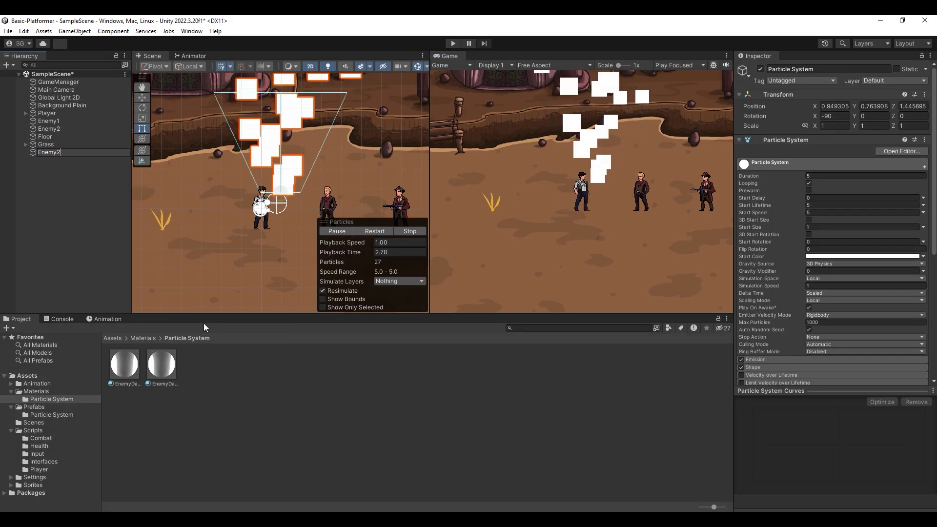
Name the object Enemy2Particle and copy the damage material as EnemyDamageMAT2.
type("Enemy2Particle")
key("Return")
left_click(127, 363)
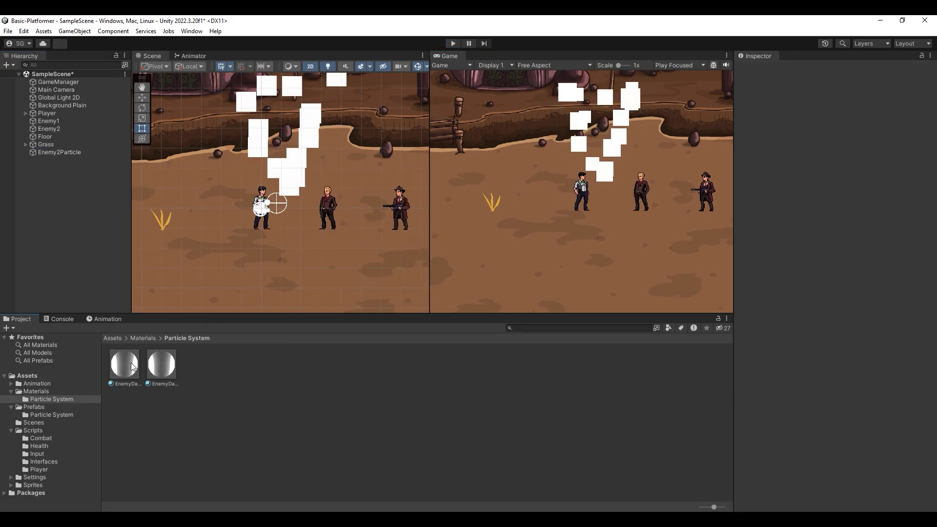
key("ctrl+d")
key("F2")
type("EnemyDamageMAT2,")
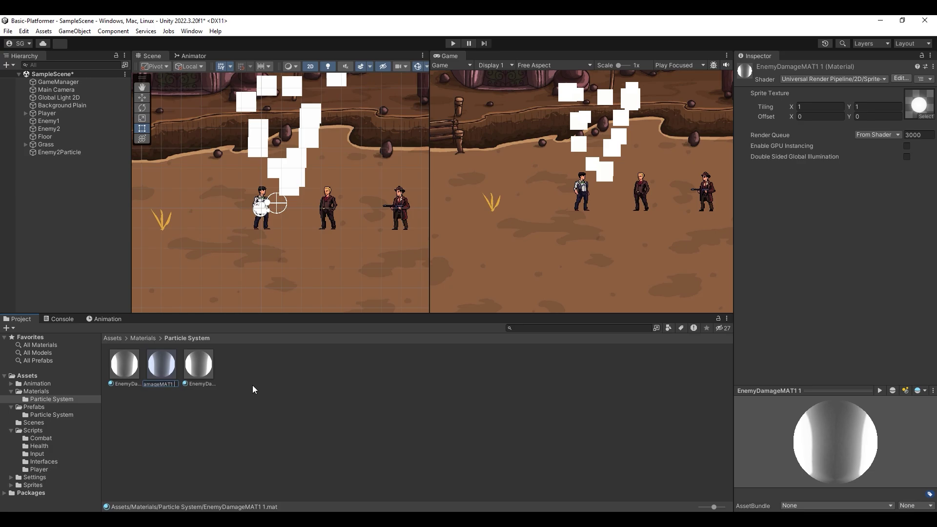
key("Return")
Remove the stray comma from EnemyDamageMAT2 and assign it to Enemy2Particle's Renderer material.
key("F2")
key("BackSpace")
key("Return")
left_click(59, 152)
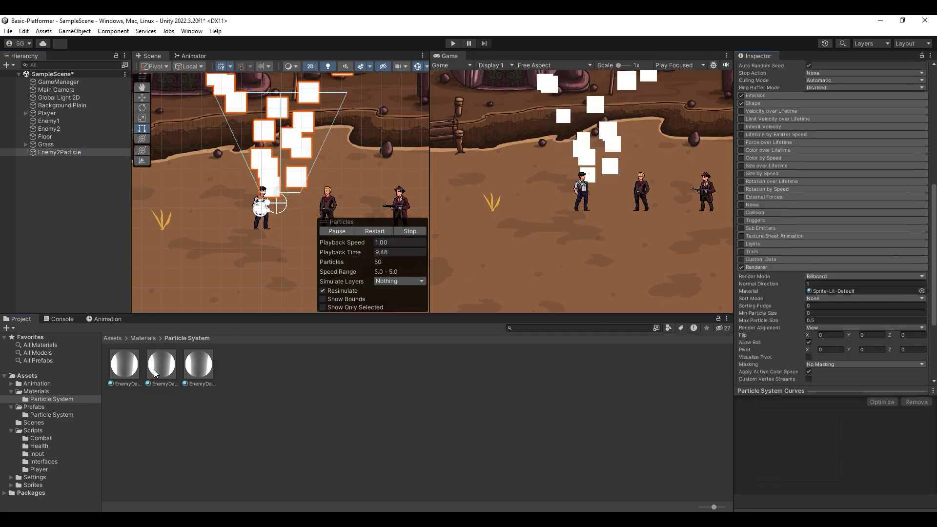
left_click_drag(193, 369, 856, 291)
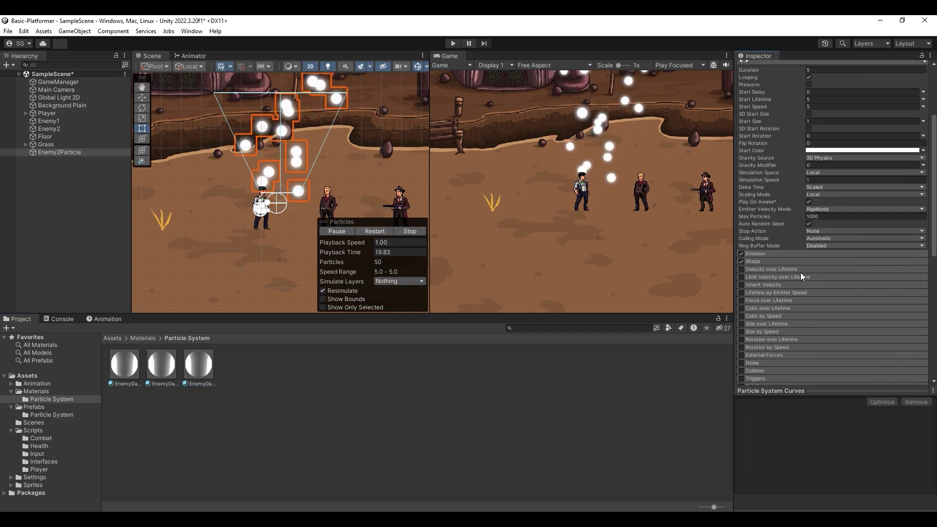
Switch Enemy2Particle's emitter shape to Circle with a 70 arc and -30 Z rotation.
left_click(777, 261)
scroll(779, 264, "down", 2)
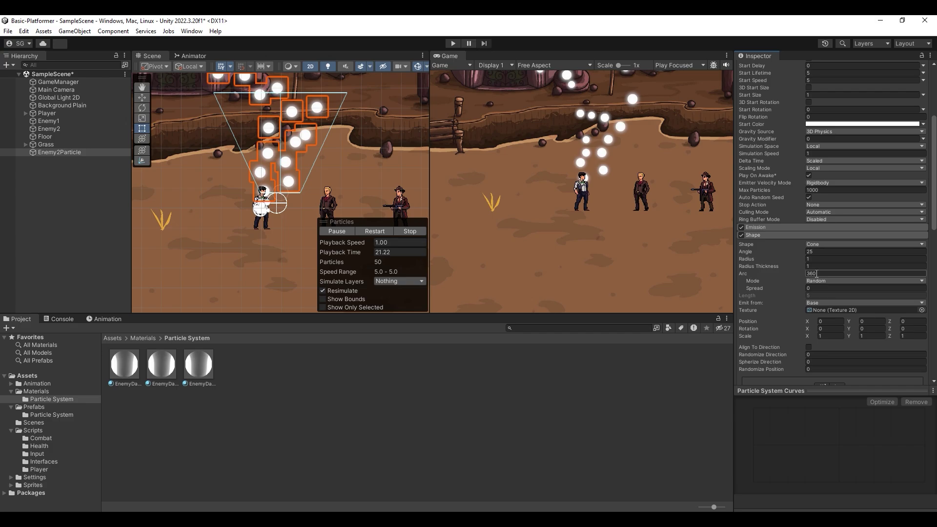
scroll(816, 273, "down", 2)
left_click(822, 219)
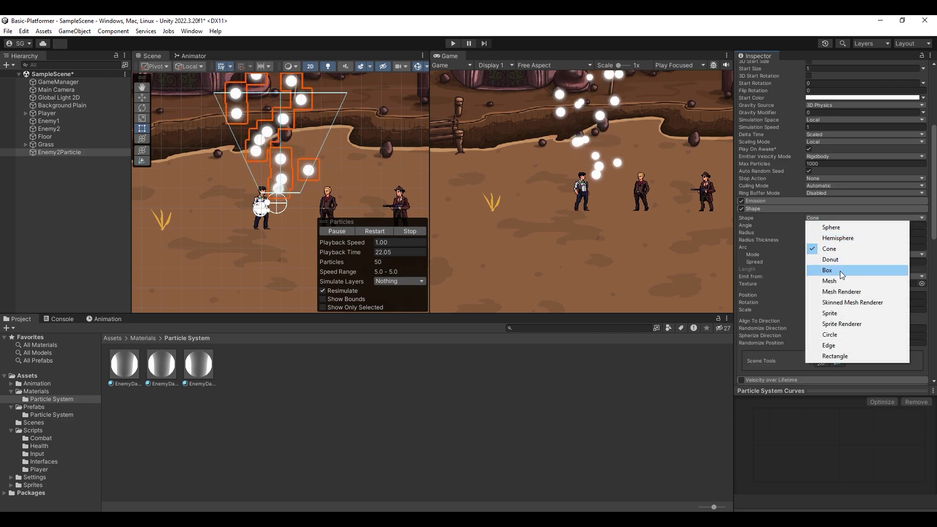
left_click(836, 334)
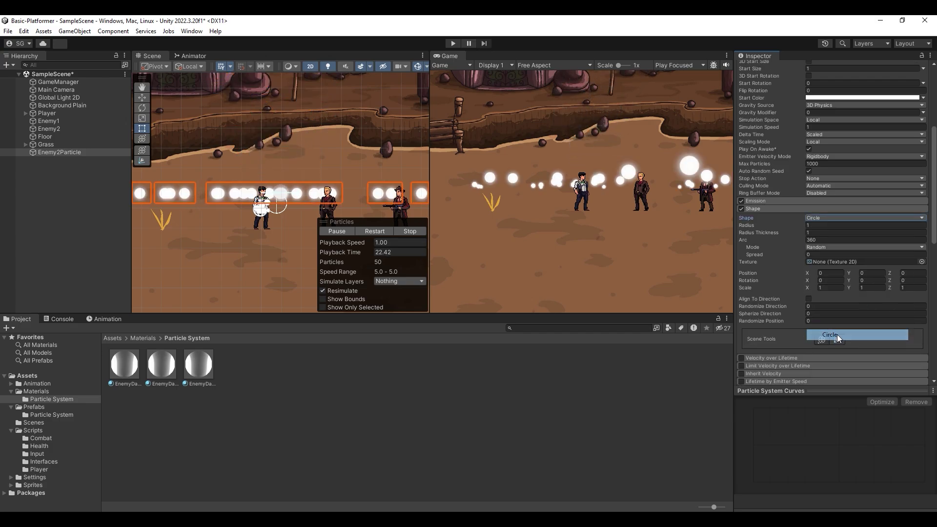
left_click(820, 240)
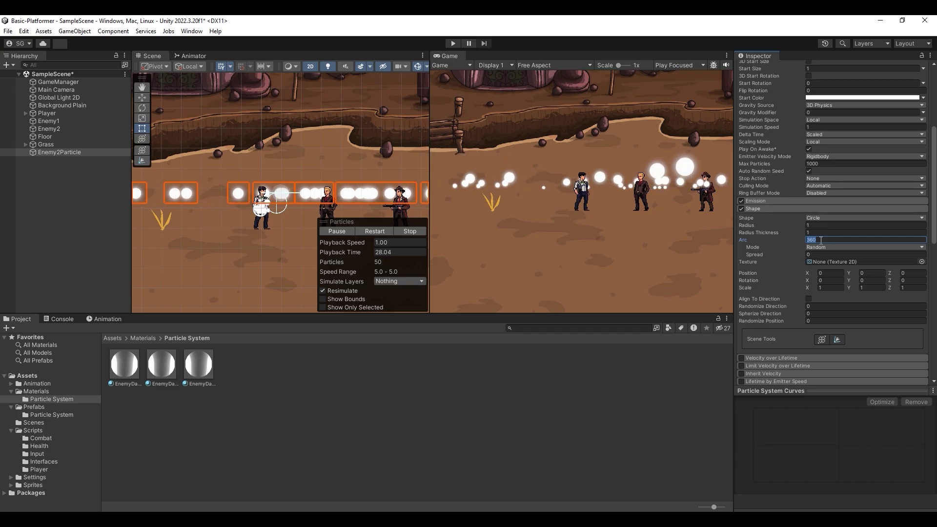
type("70")
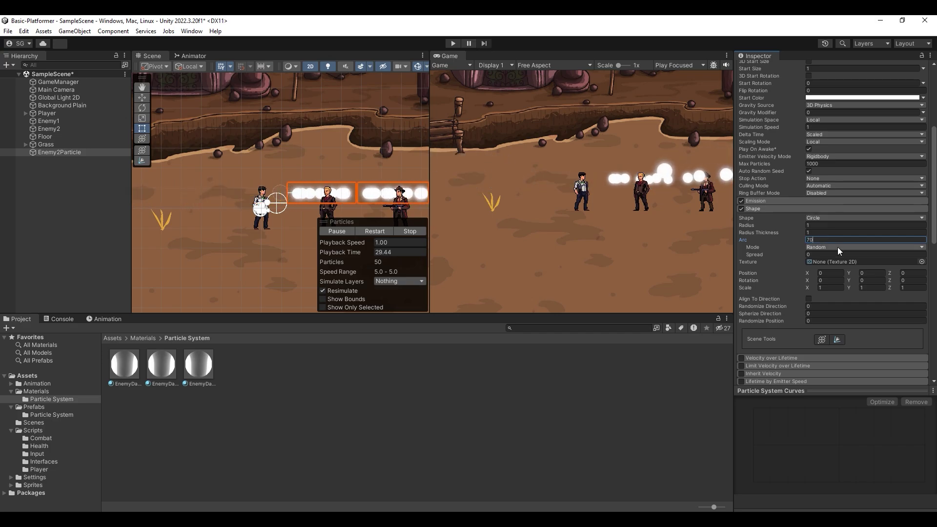
left_click(913, 280)
type("-30")
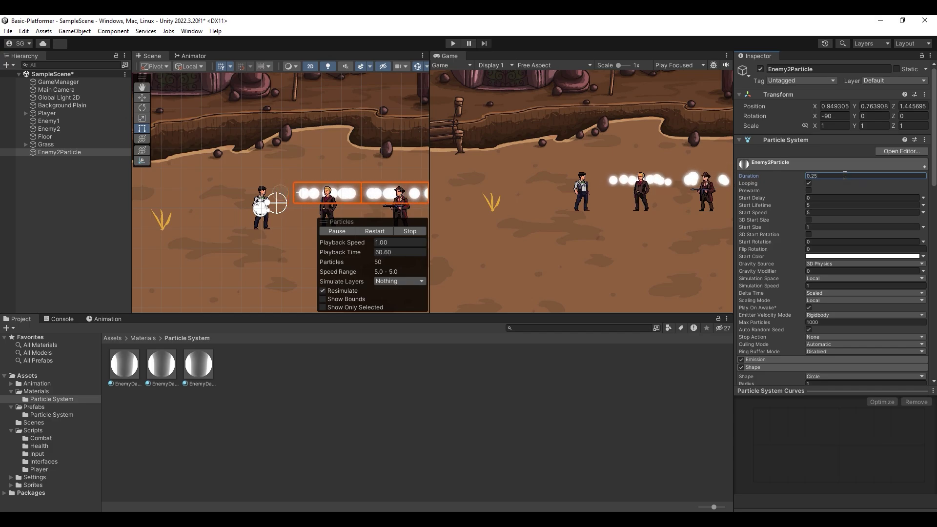
Randomise start lifetime 0.8–1.2, start speed 6–8 and start size 0.2–0.6.
left_click(923, 205)
left_click(867, 236)
left_click(922, 213)
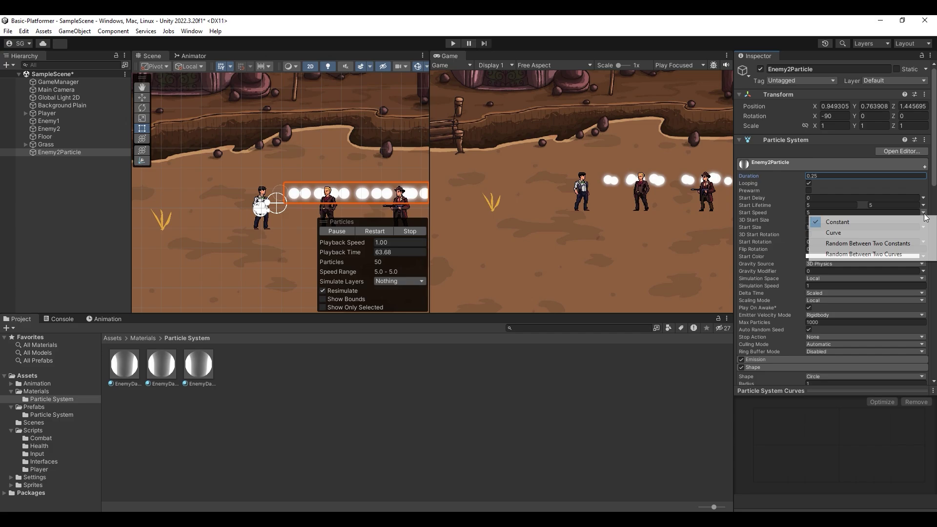
left_click(867, 243)
left_click(825, 205)
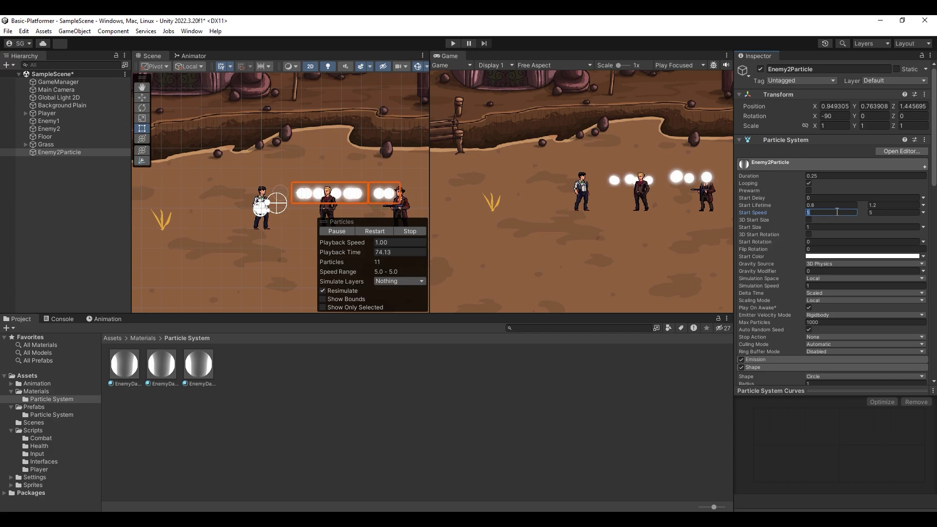
type("6")
left_click(872, 213)
type("8")
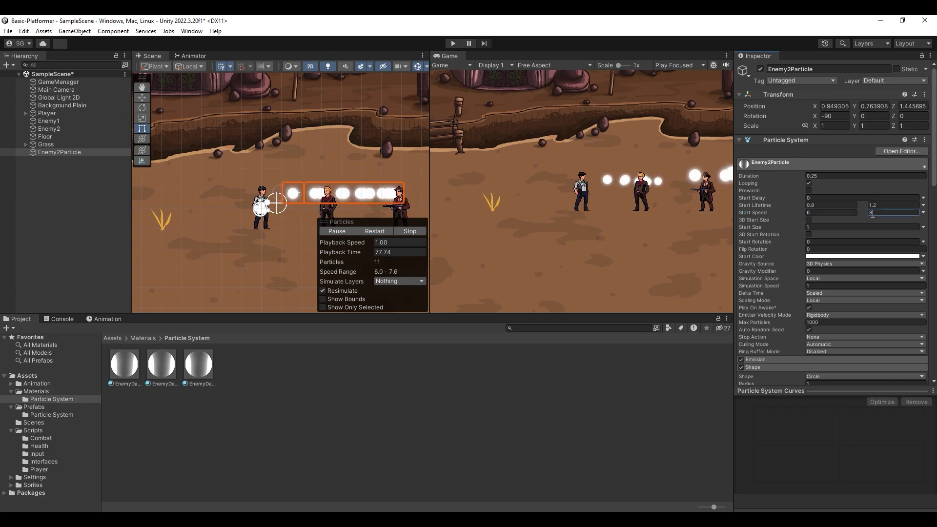
left_click(922, 226)
left_click(829, 259)
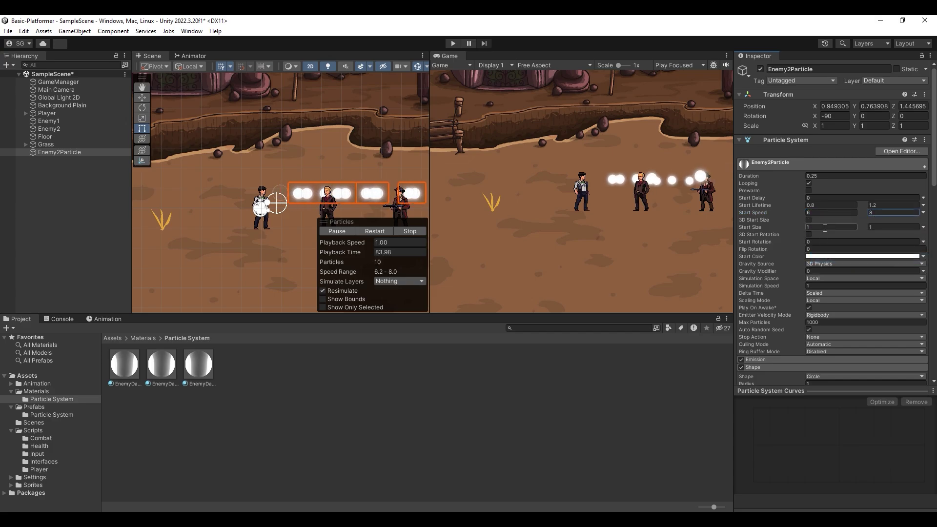
left_click(814, 228)
type("0.2")
left_click(895, 226)
type("0.6")
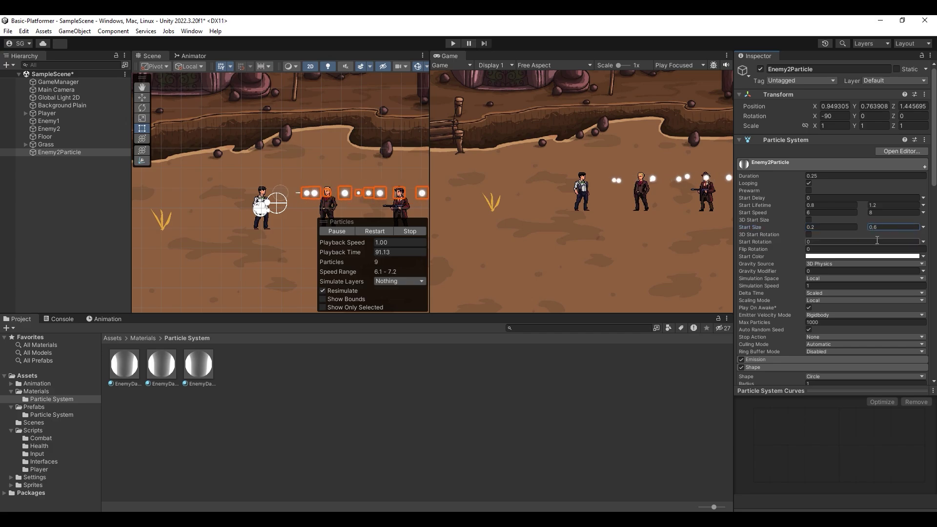
Make the gravity modifier random between 1 and 1.5, then collapse the Shape settings.
scroll(863, 239, "down", 1)
left_click(831, 245)
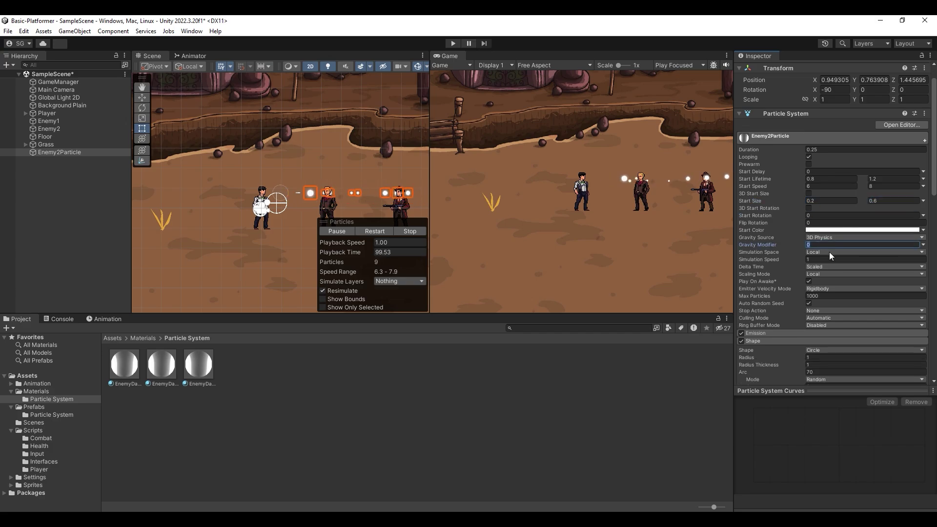
left_click(923, 246)
left_click(844, 272)
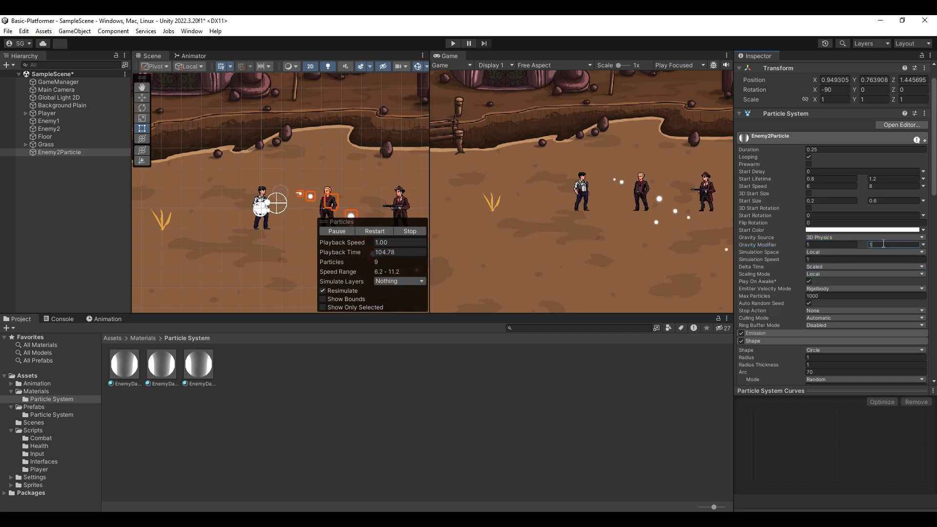
type(".5")
scroll(783, 256, "down", 3)
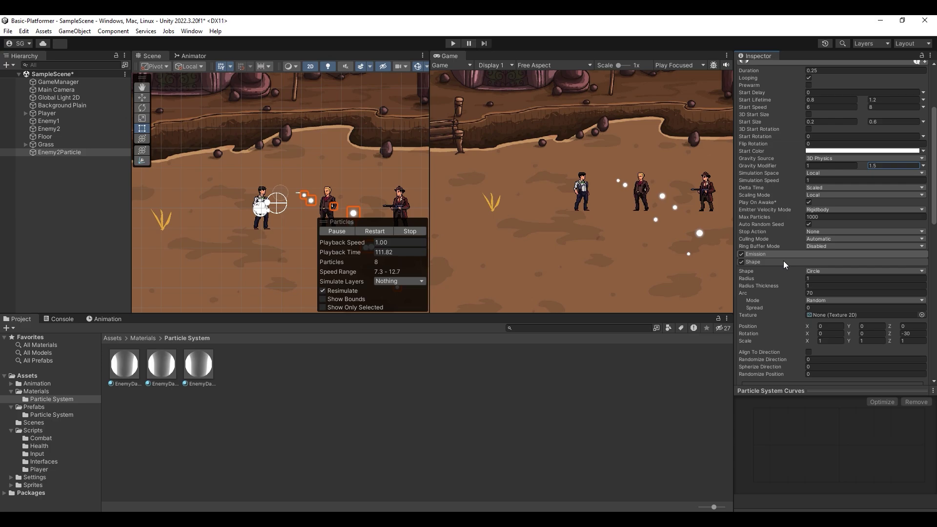
left_click(784, 262)
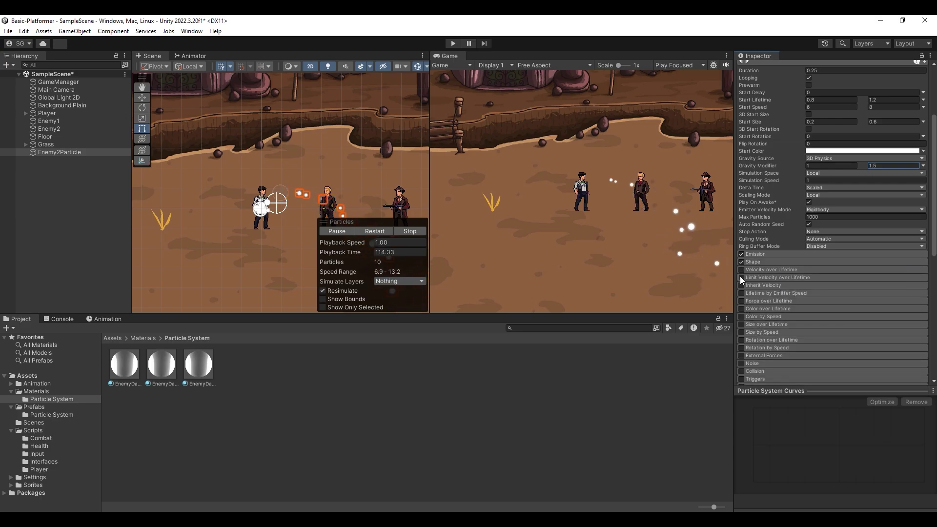
Enable the Collision module with Type set to World and Mode set to 2D.
scroll(741, 323, "down", 2)
left_click(742, 320)
scroll(785, 320, "down", 2)
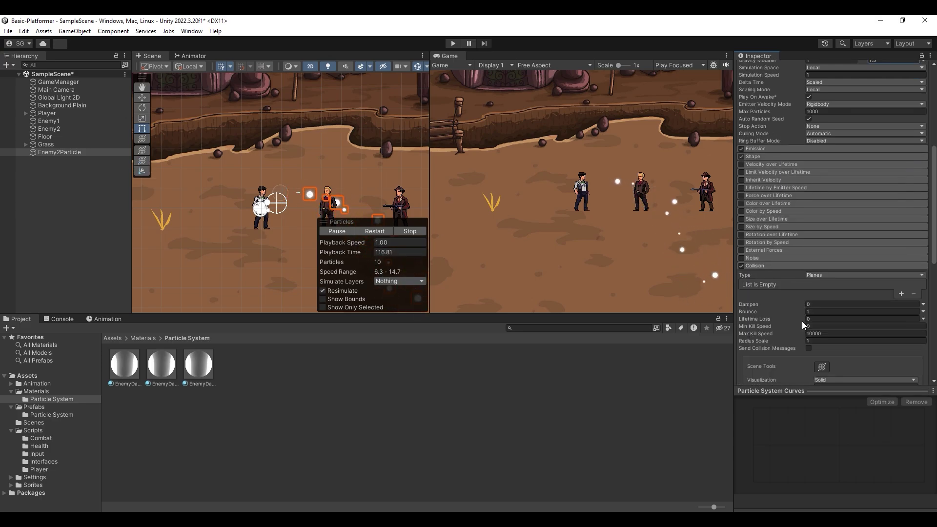
left_click(820, 274)
left_click(824, 294)
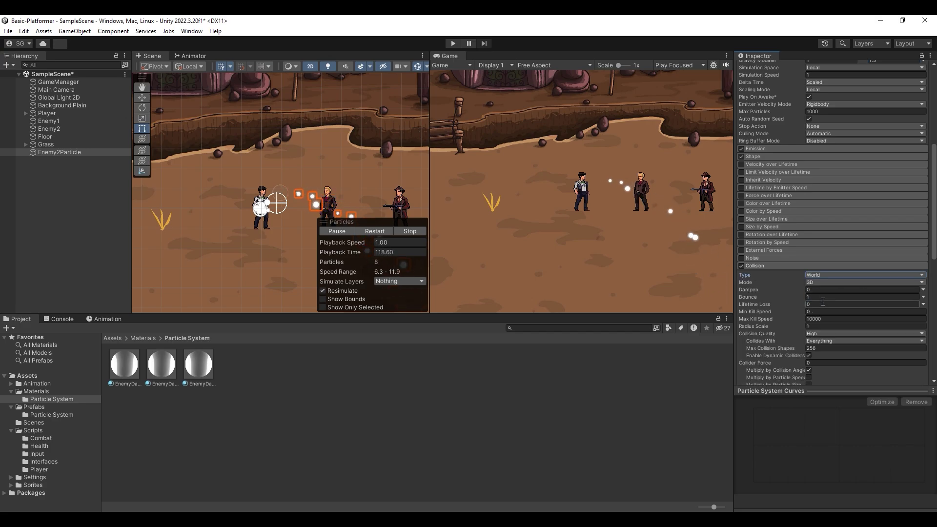
scroll(823, 283, "down", 1)
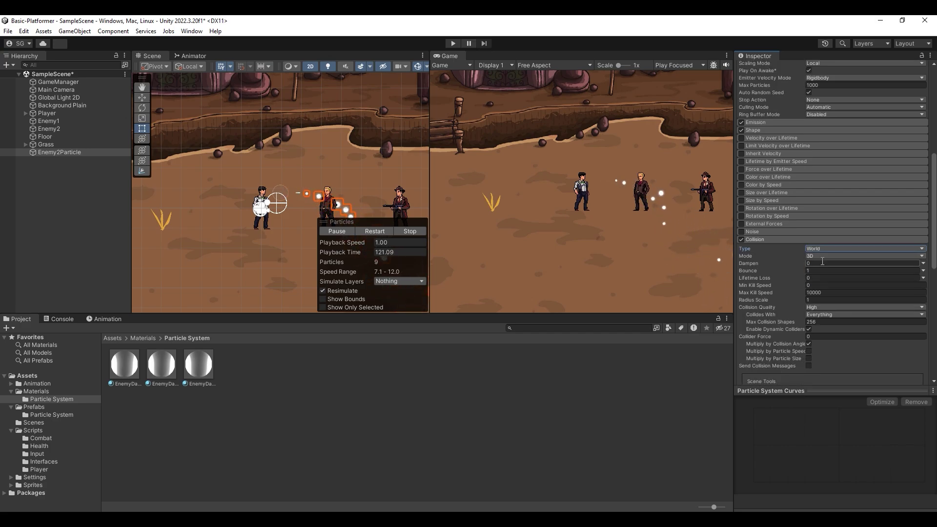
left_click(822, 256)
left_click(826, 272)
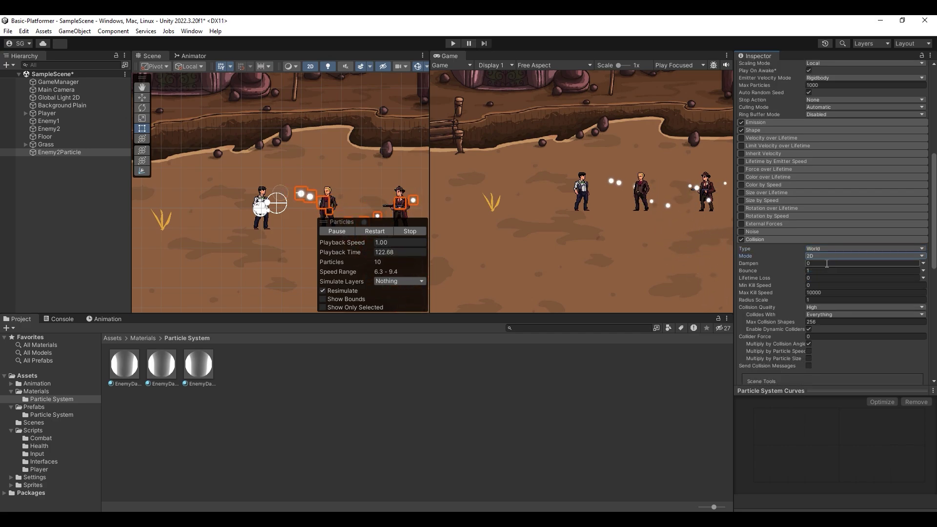
Limit collisions to the Ground layer with Bounce 0, then enable Color over Lifetime.
scroll(829, 274, "down", 1)
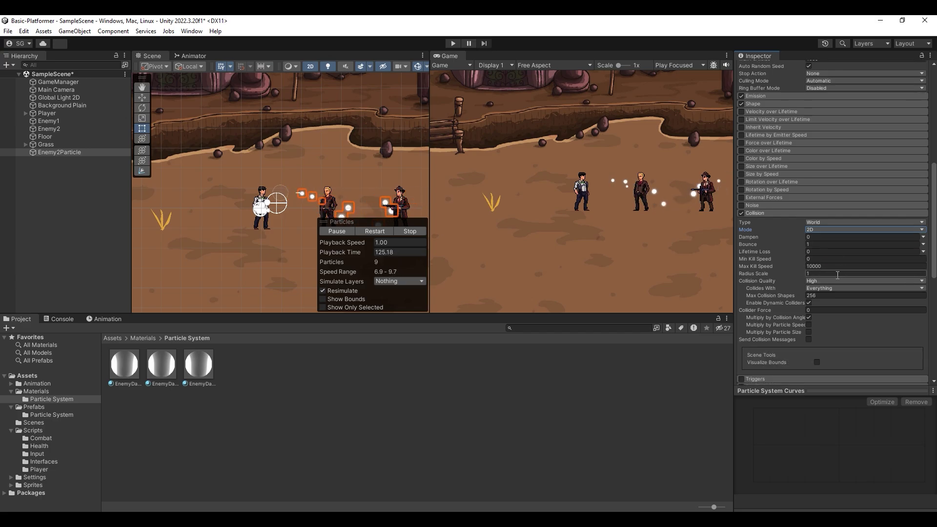
left_click(835, 288)
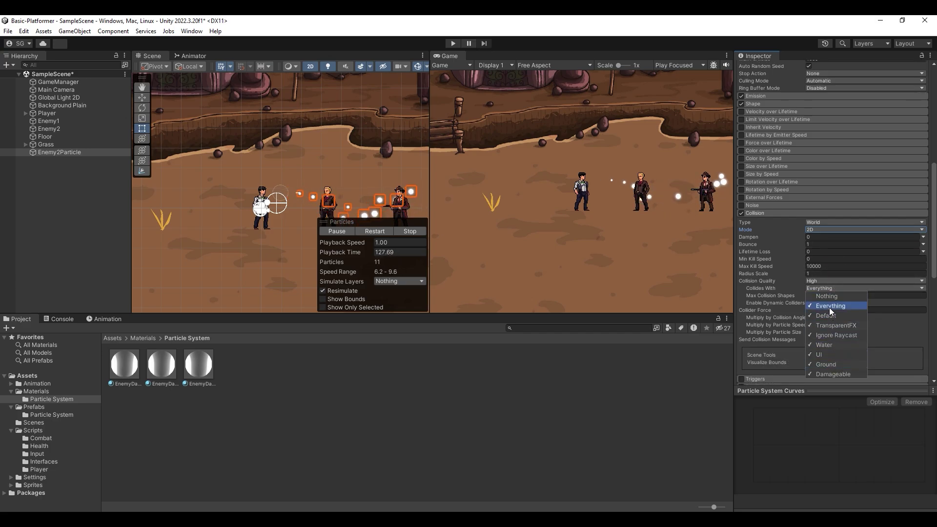
left_click(827, 296)
left_click(826, 364)
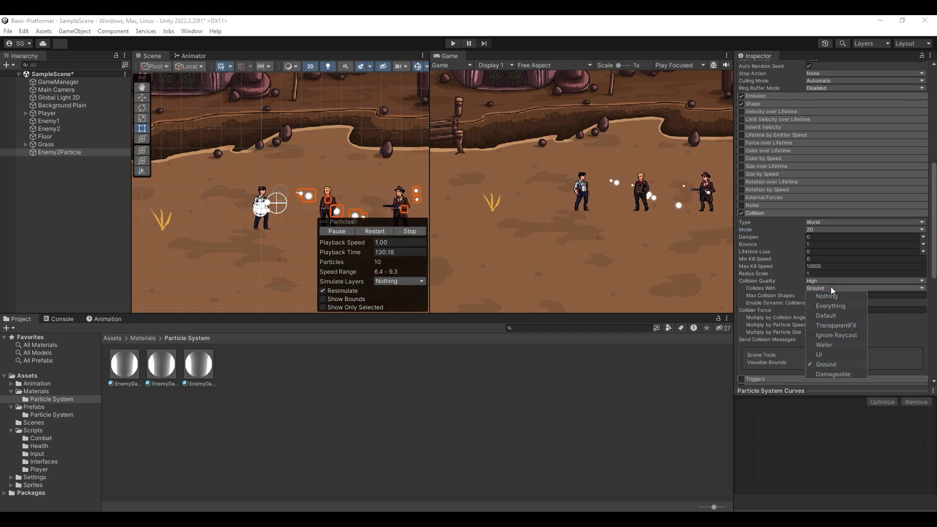
left_click(830, 286)
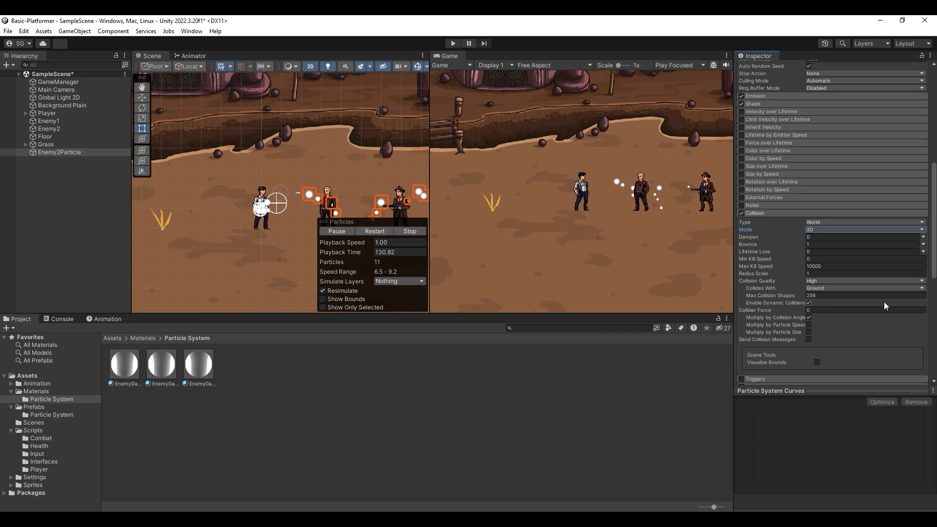
left_click(822, 244)
type("0")
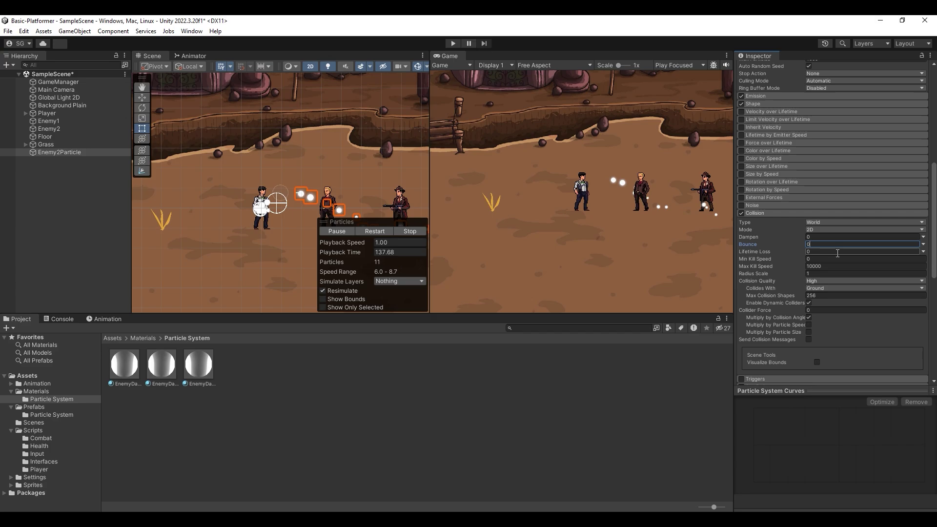
left_click(813, 237)
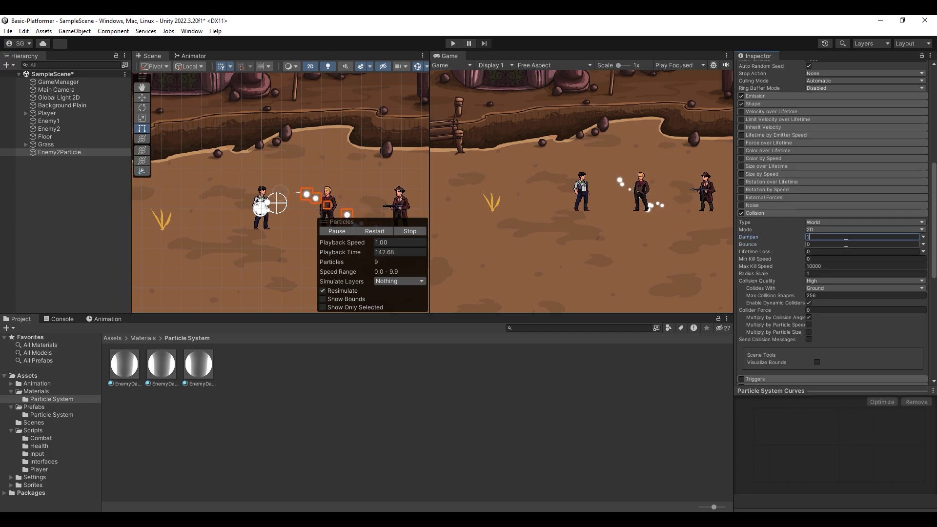
left_click(792, 213)
left_click(780, 229)
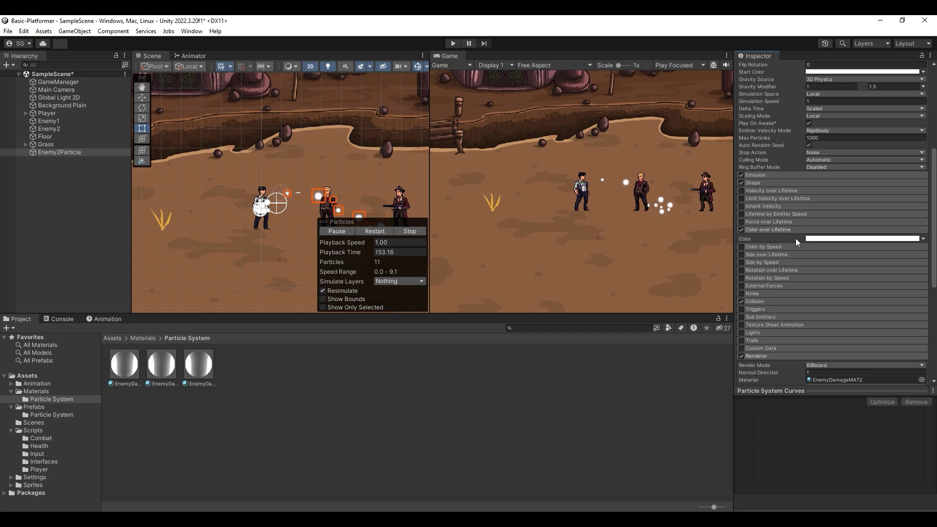
Edit the Color over Lifetime gradient so the alpha fades to transparent, middle key at 62.1%.
left_click(889, 239)
left_click_drag(826, 246, 796, 246)
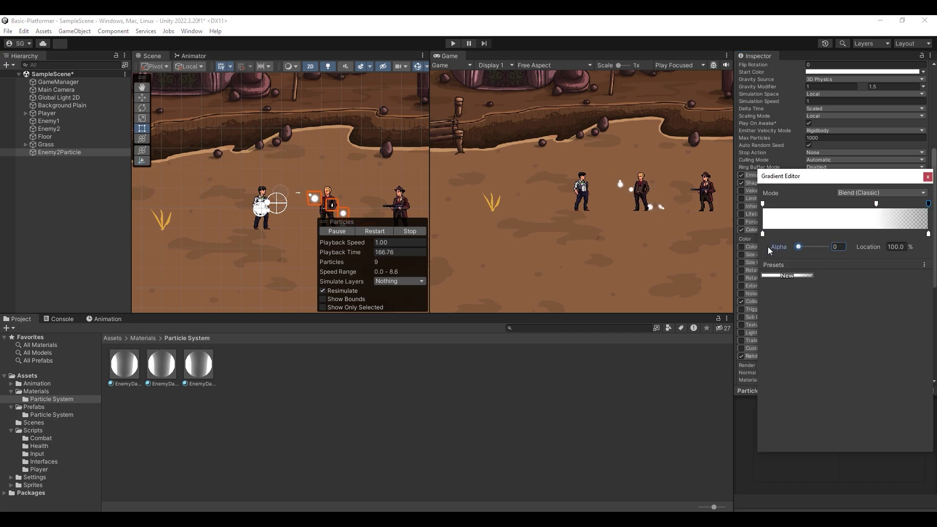
left_click_drag(877, 204, 865, 203)
left_click(927, 177)
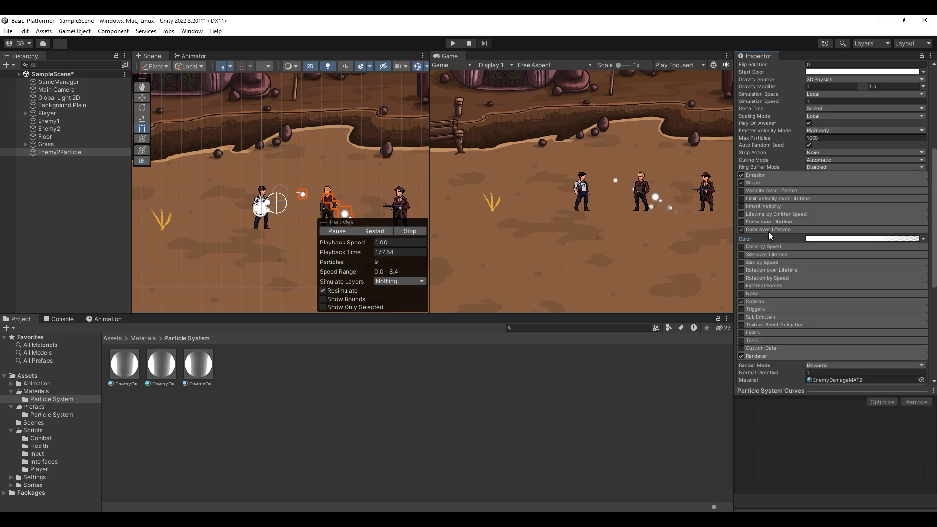
left_click(767, 230)
Emit a single burst of 30 with Rate over Time 0, and set Stop Action to Destroy.
left_click(762, 175)
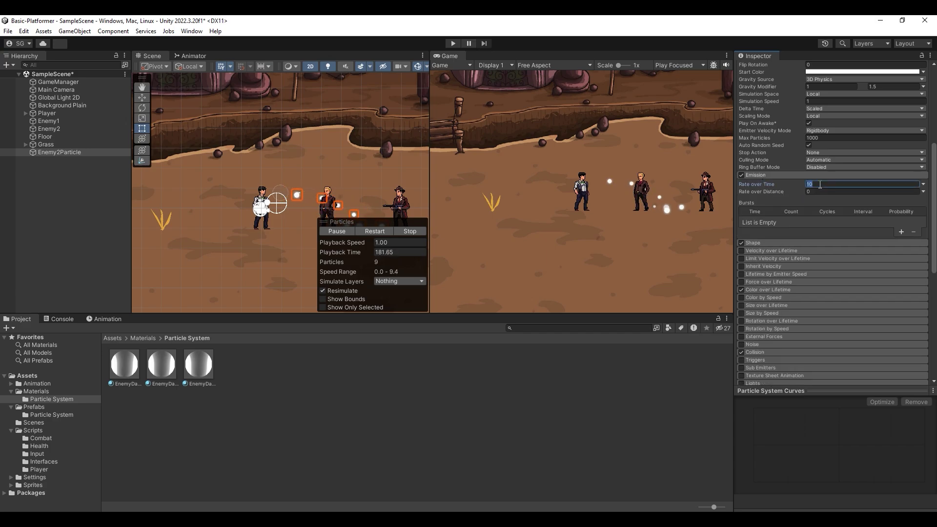
left_click(900, 233)
scroll(819, 205, "up", 1)
left_click(812, 178)
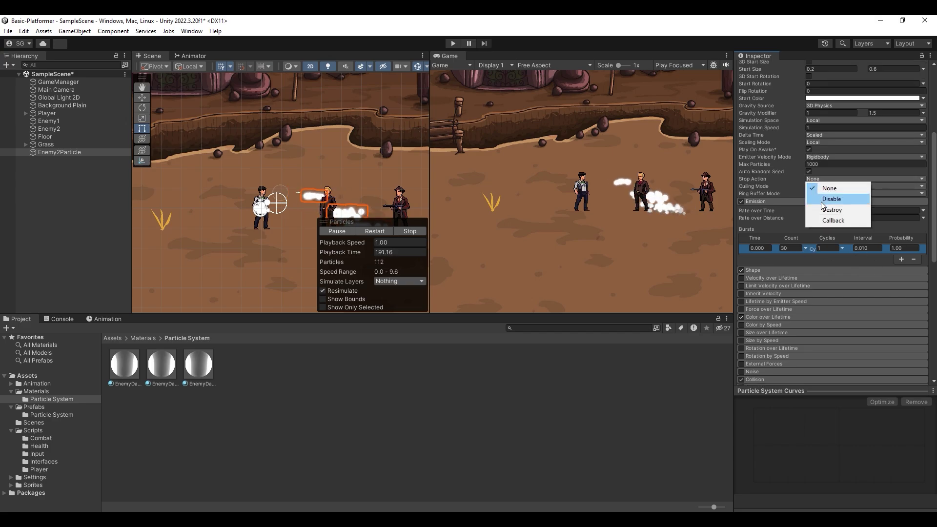
left_click(823, 209)
scroll(824, 222, "down", 3)
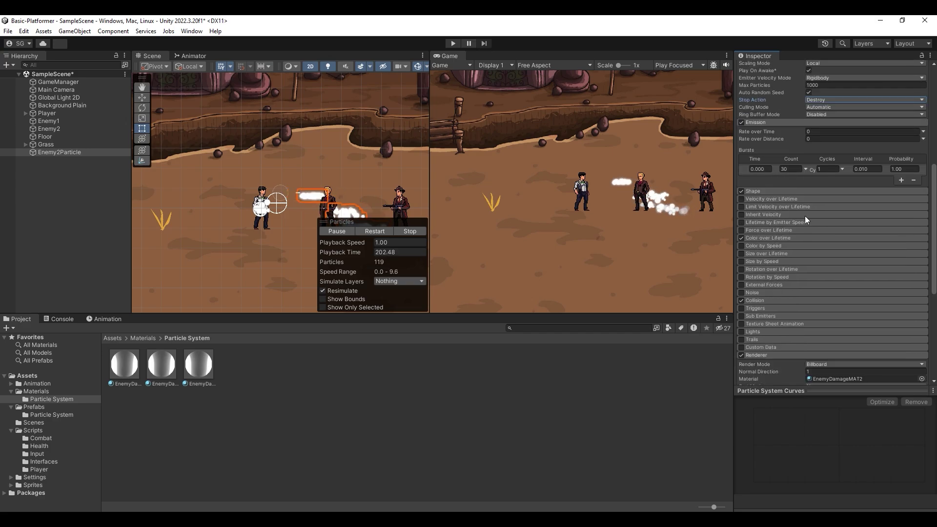
Enable Size over Lifetime and raise the curve's first key so particles start larger.
left_click(741, 254)
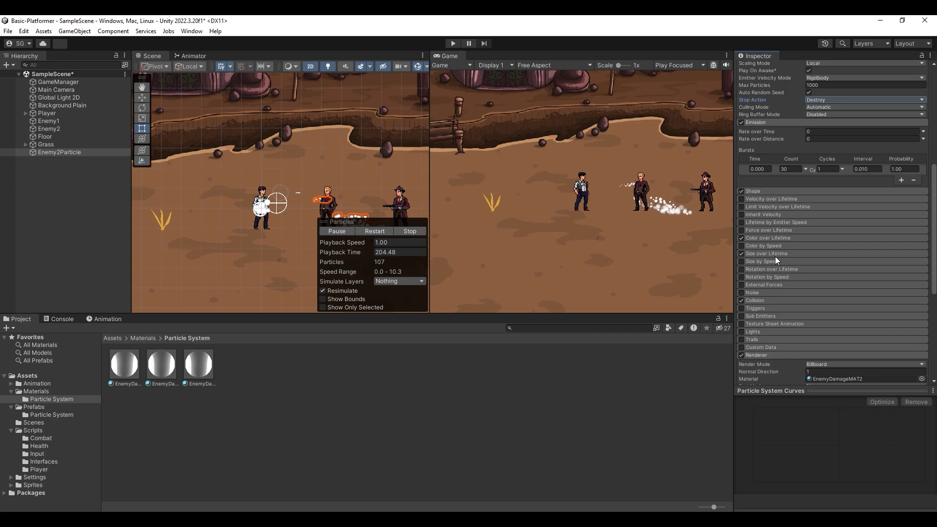
left_click(775, 257)
left_click(826, 268)
scroll(822, 288, "down", 2)
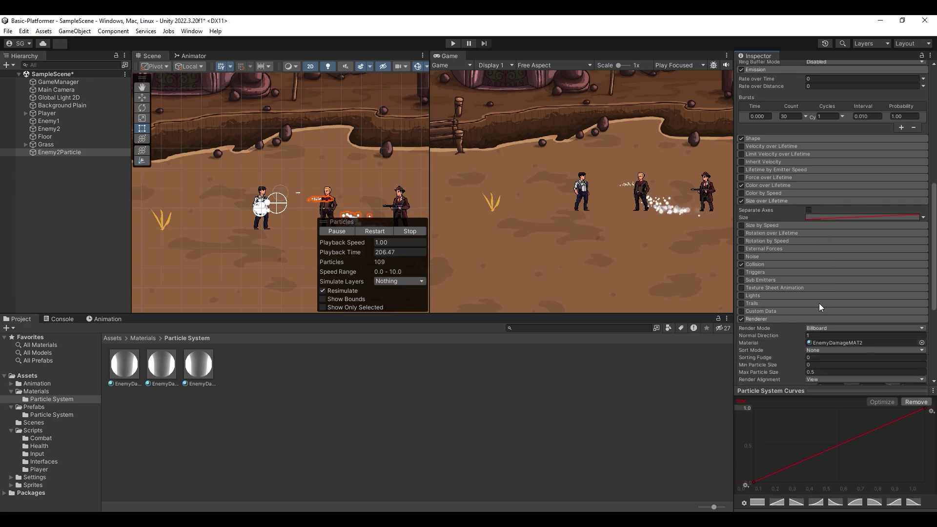
left_click_drag(754, 482, 758, 436)
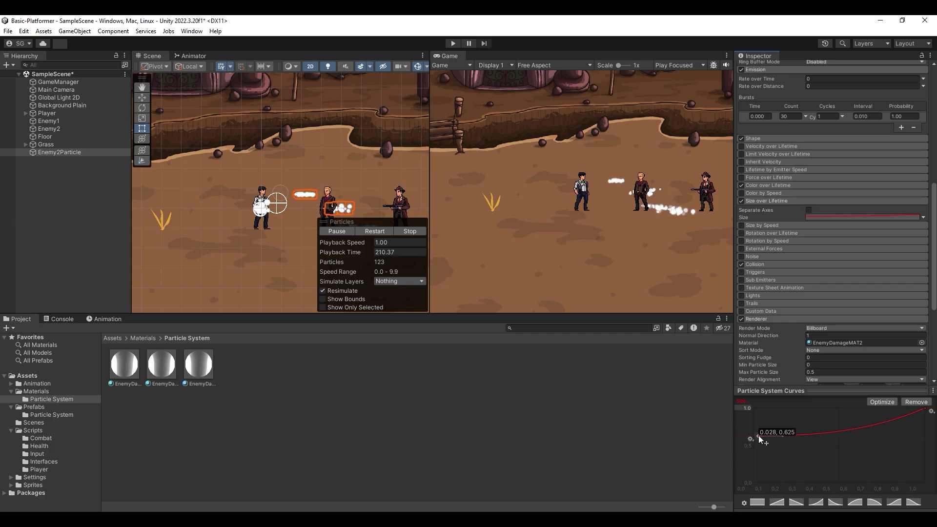
left_click(778, 201)
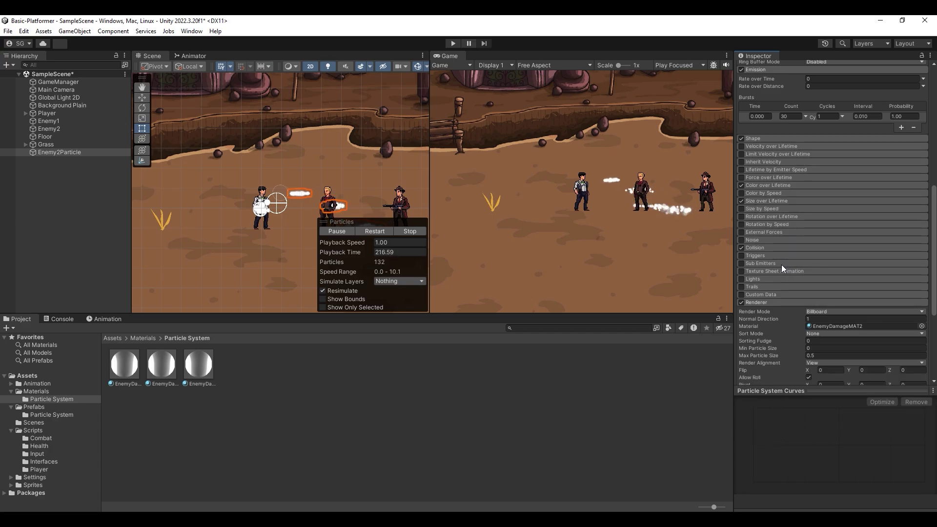
Set the Renderer's Render Mode to Stretched Billboard.
scroll(781, 264, "down", 5)
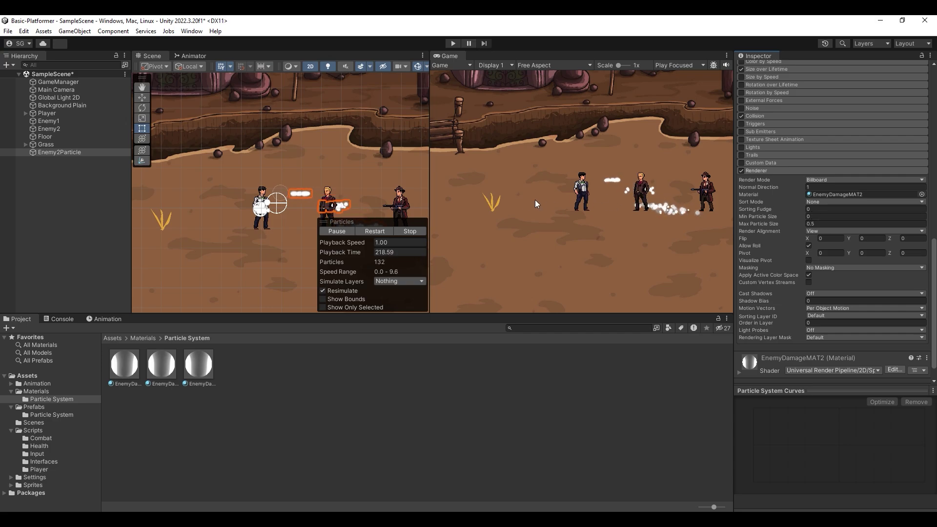
left_click(871, 180)
left_click(866, 200)
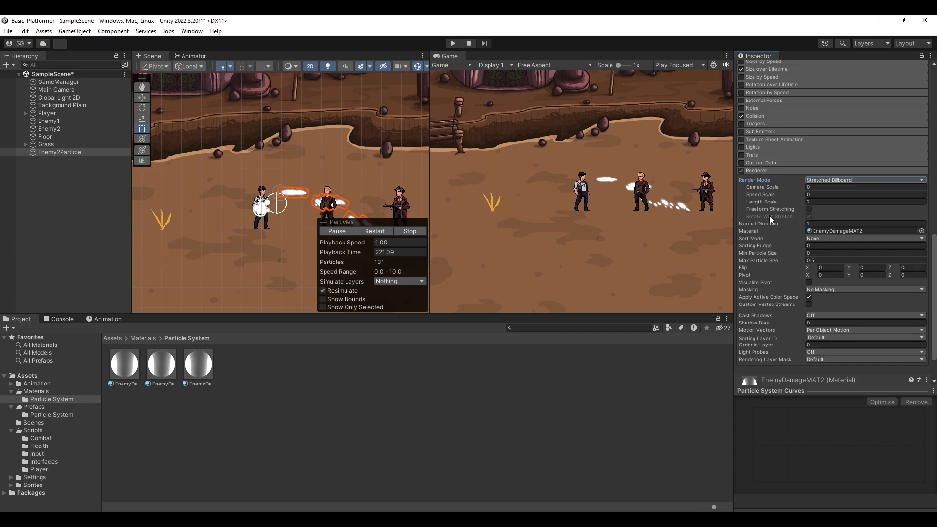
scroll(769, 215, "up", 3)
Enable Sub Emitters with a Collision trigger and create the new SubEmitter0 system.
left_click(741, 210)
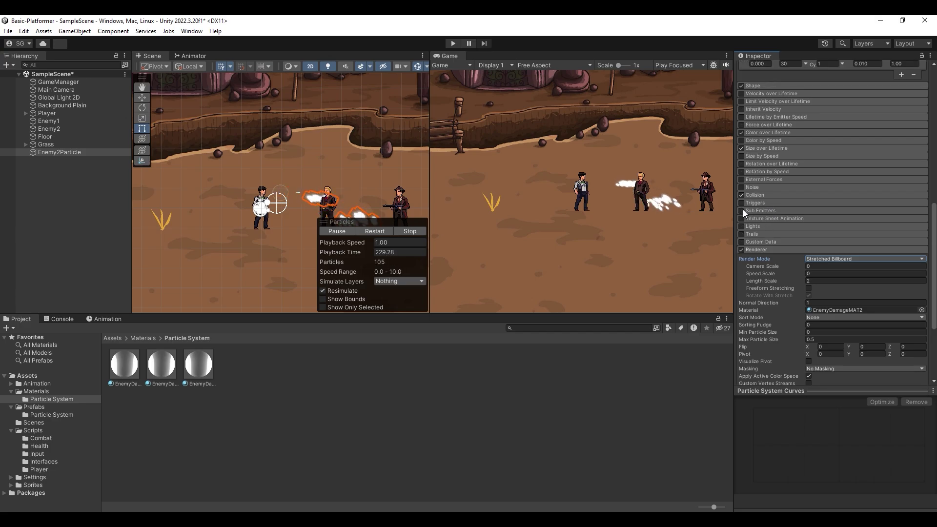
left_click(769, 212)
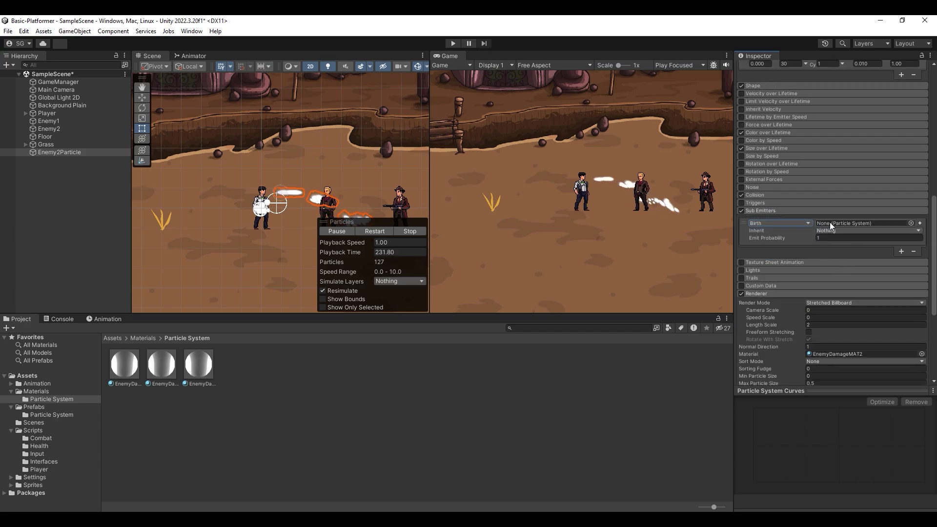
left_click(783, 227)
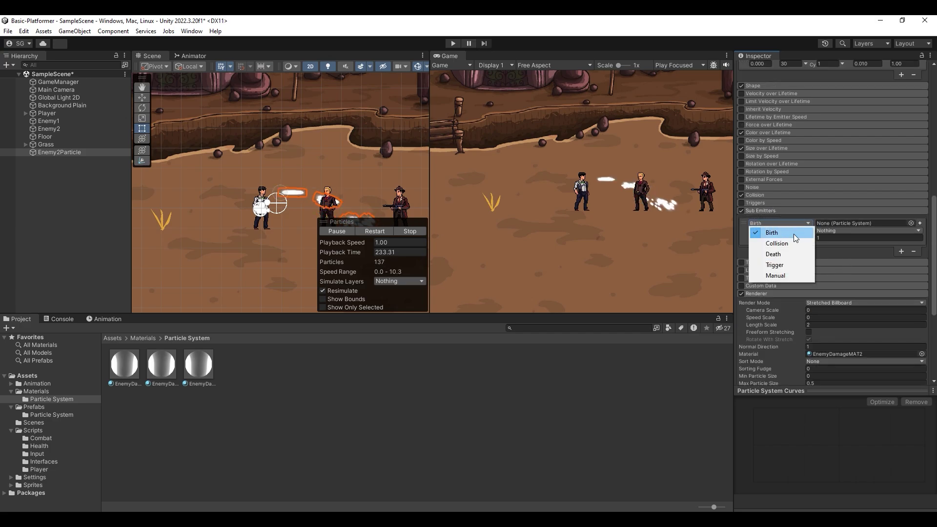
left_click(794, 242)
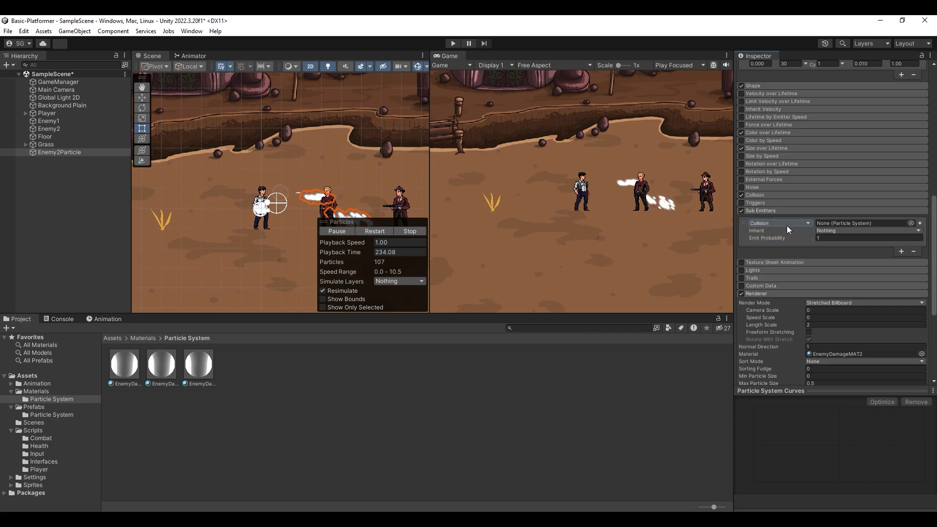
left_click(920, 223)
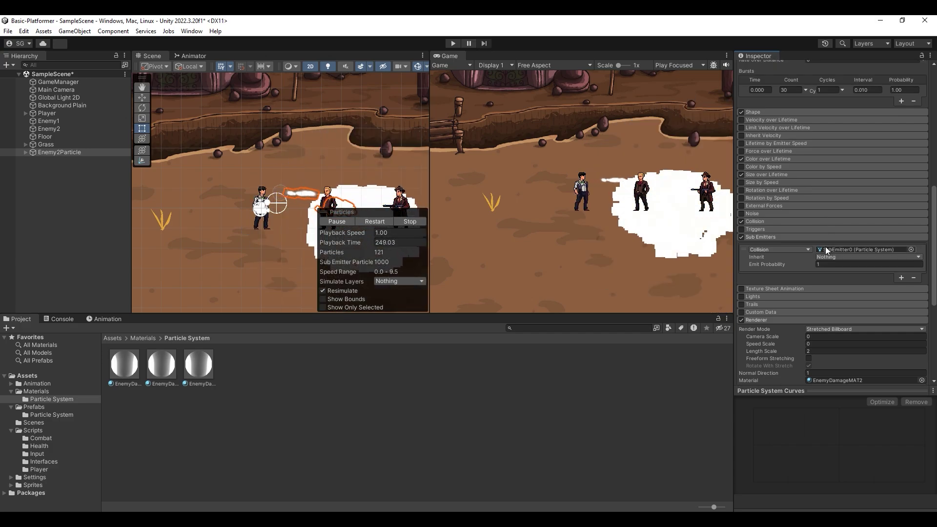
Set the Collision module's Lifetime Loss to 1.
scroll(824, 247, "down", 2)
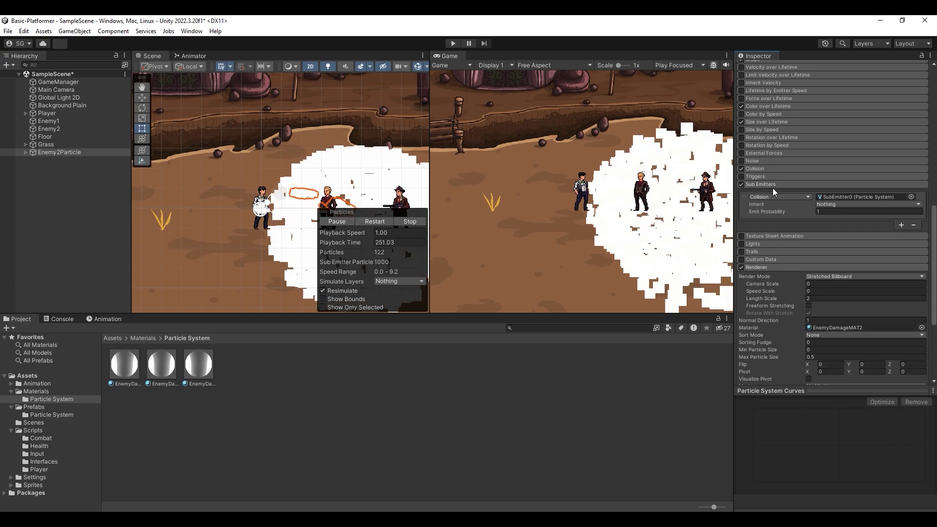
left_click(763, 168)
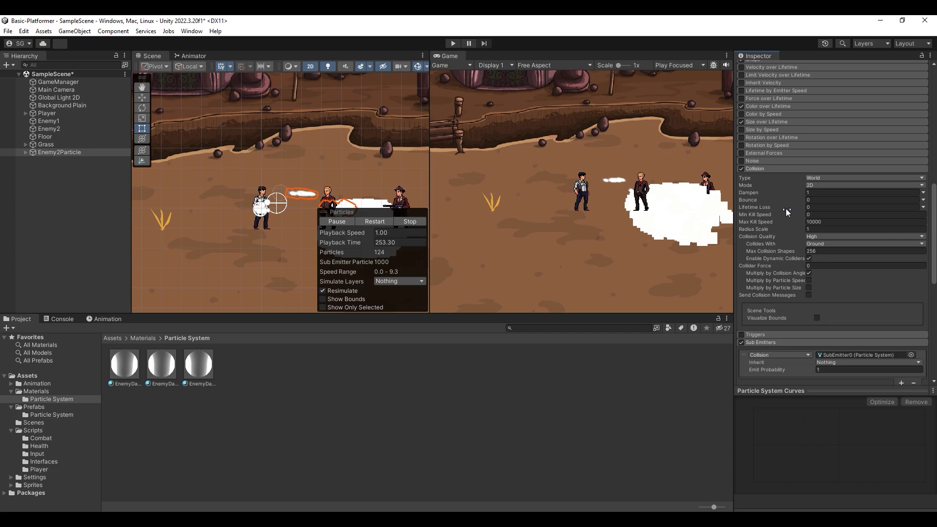
left_click(863, 207)
type("1")
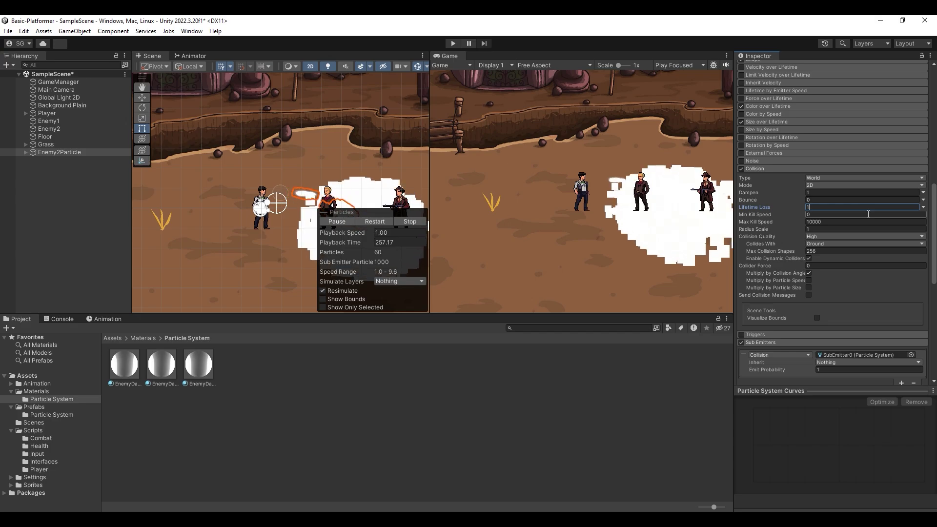
Select SubEmitter0, turn off Looping and set Duration to 0.2.
left_click(25, 152)
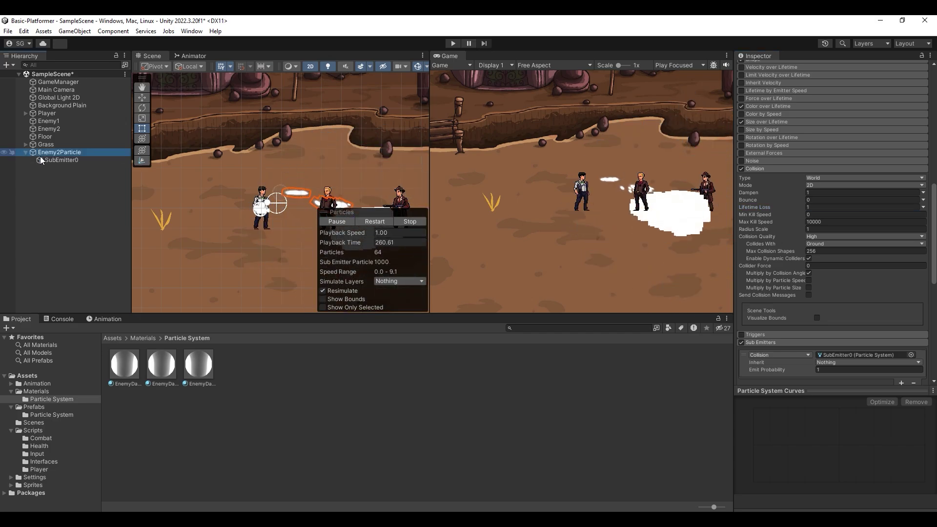
left_click(342, 221)
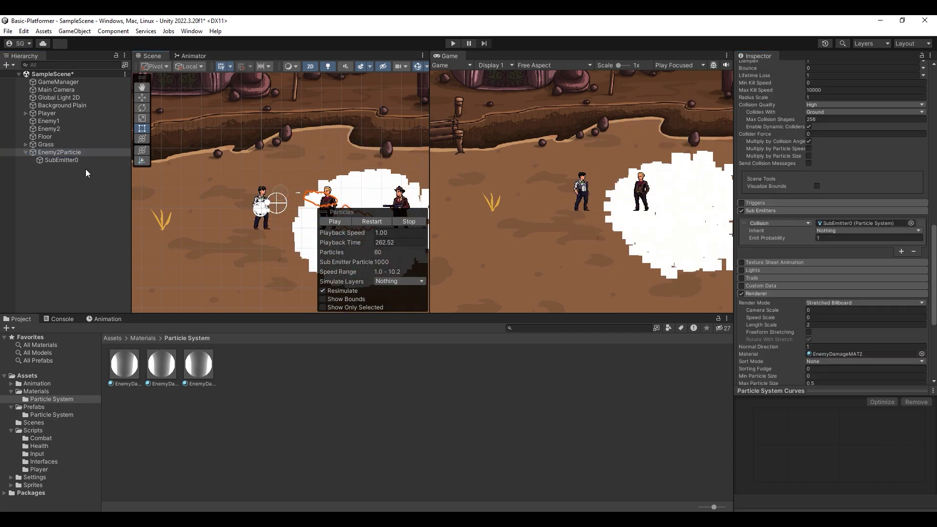
left_click(81, 159)
left_click(812, 320)
scroll(814, 318, "down", 2)
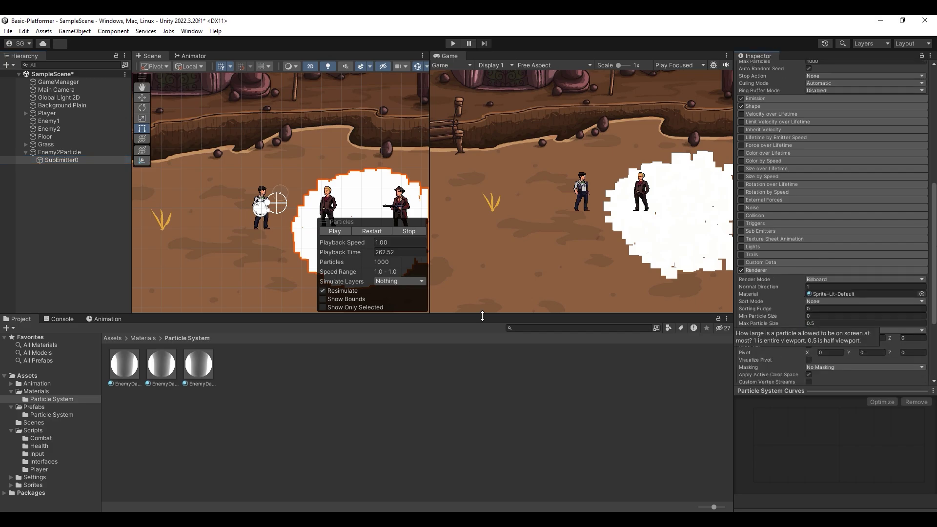
scroll(858, 224, "up", 3)
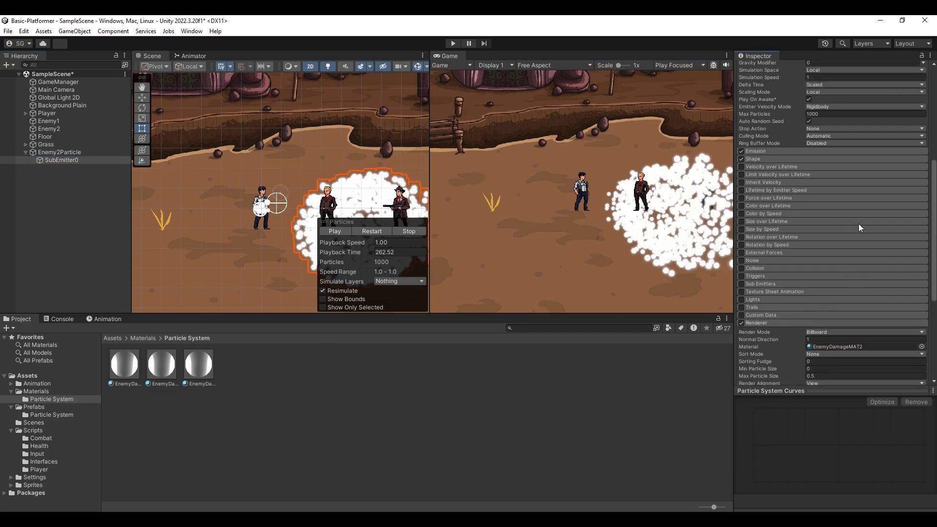
scroll(858, 223, "up", 4)
scroll(859, 223, "up", 2)
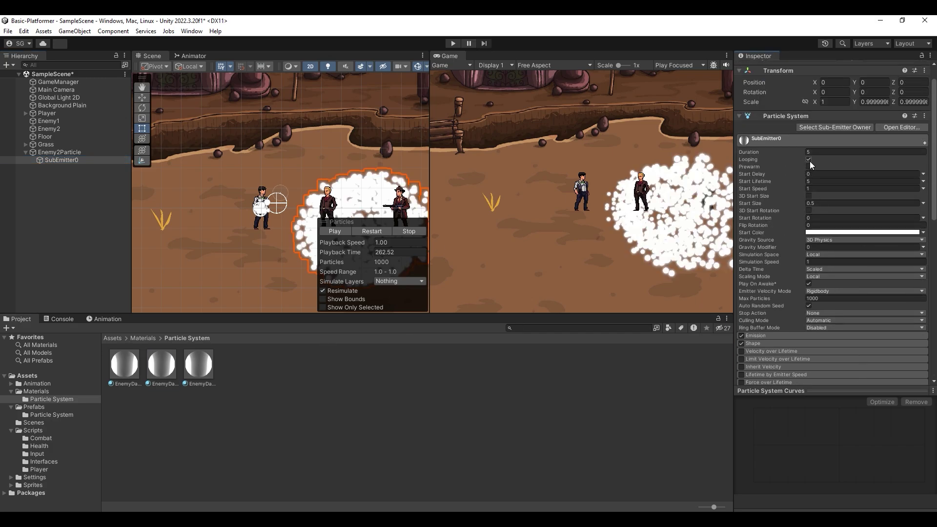
left_click(809, 160)
left_click(836, 173)
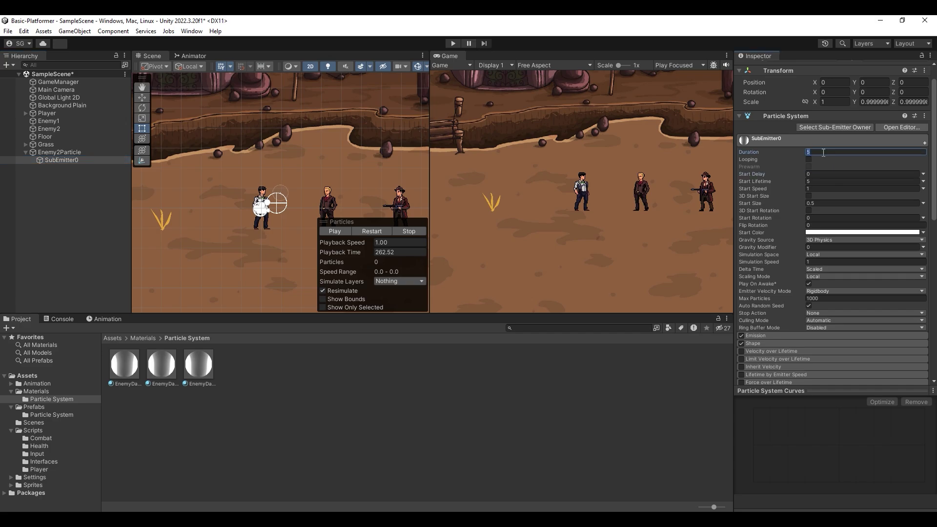
type("0.2")
Randomize Start Lifetime 0.2–0.25, Start Speed 6–8 and Start Size 0.1–0.2.
left_click(922, 181)
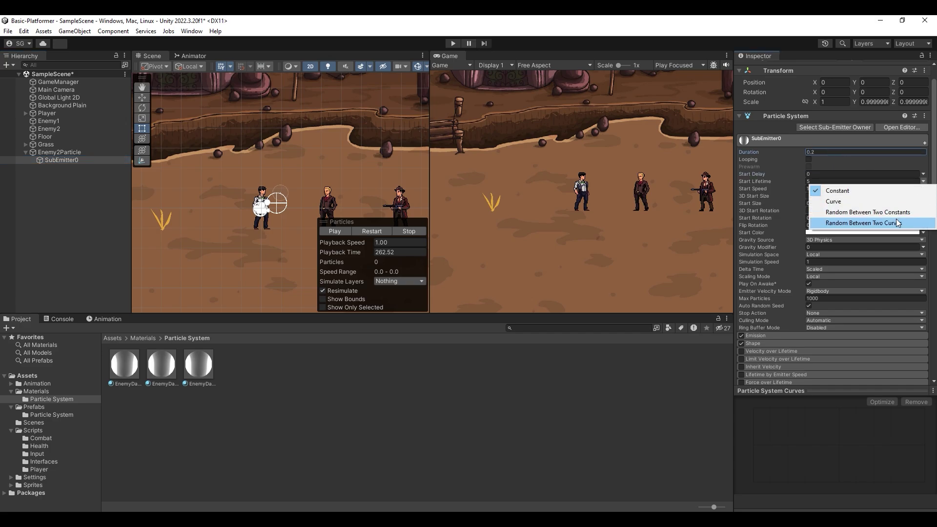
left_click(858, 211)
left_click(819, 181)
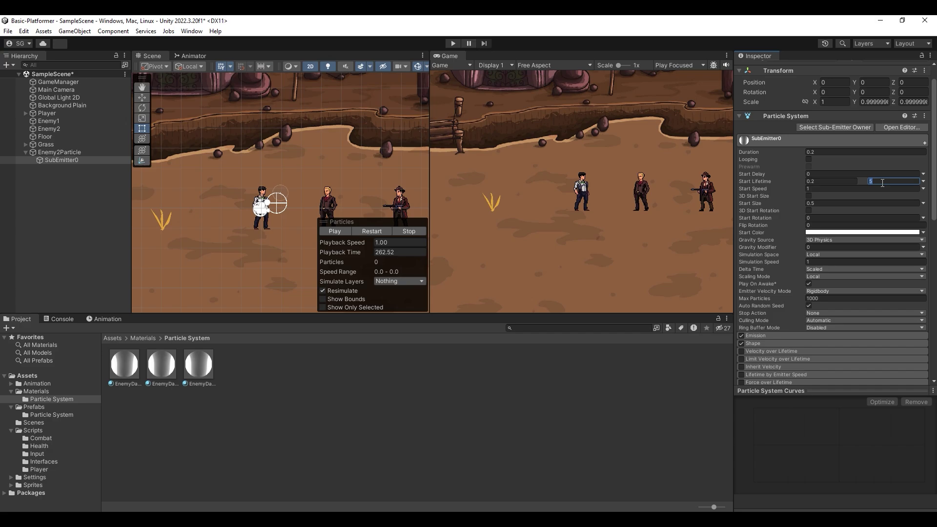
type("0.25")
left_click(922, 188)
left_click(858, 219)
left_click(922, 203)
left_click(858, 233)
left_click(833, 204)
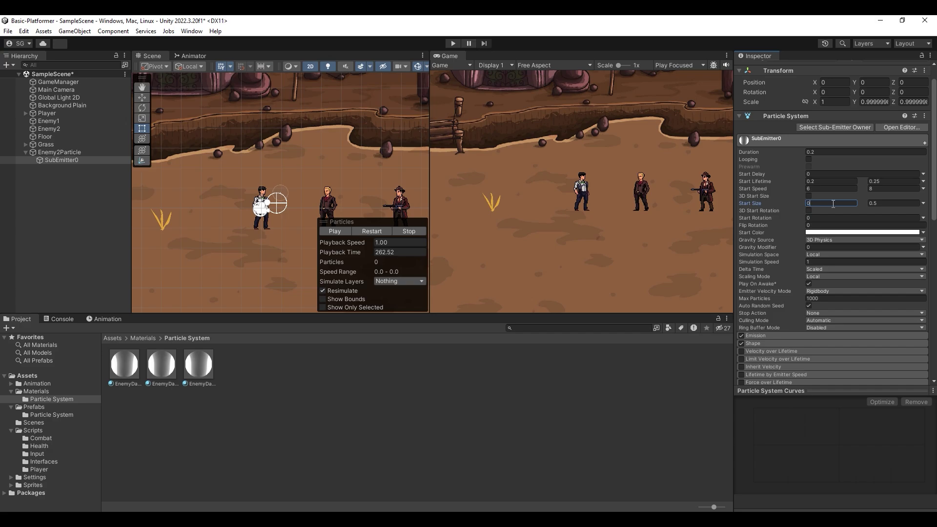
Set Gravity Modifier to 1.25 and the emitter Shape to Circle.
scroll(836, 214, "down", 1)
type(".1")
left_click(819, 220)
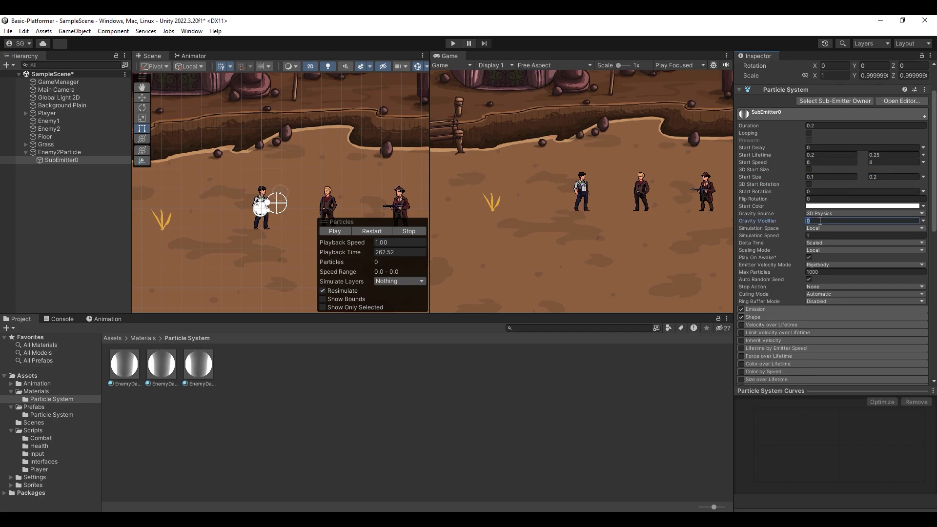
type(".25")
scroll(829, 217, "down", 2)
scroll(790, 215, "down", 2)
left_click(781, 211)
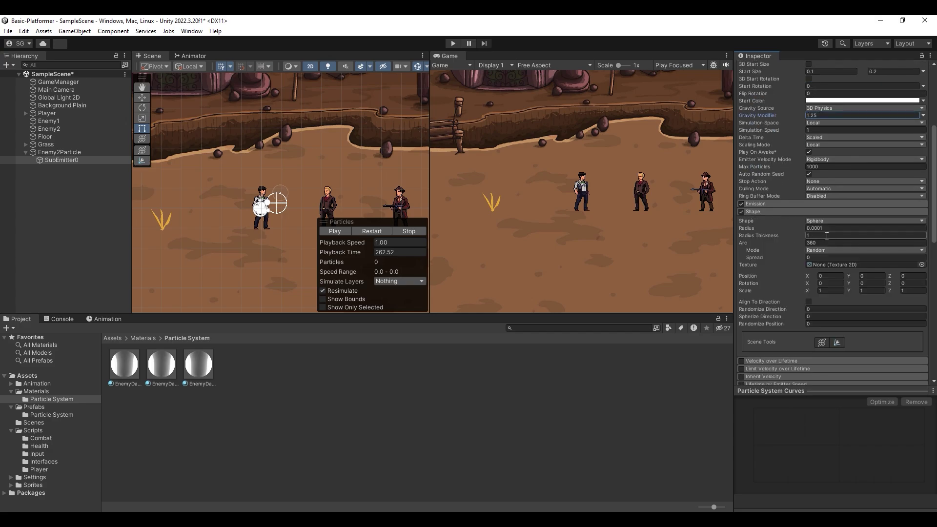
left_click(826, 223)
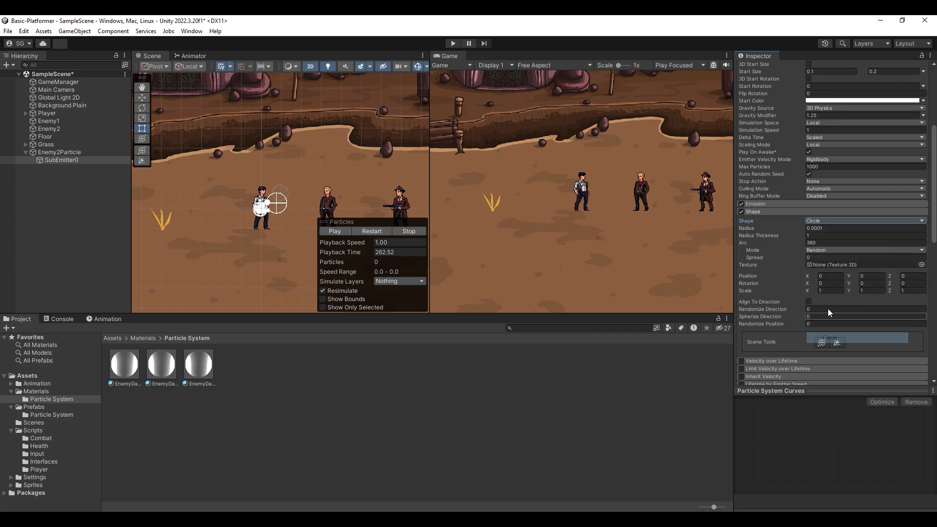
left_click(829, 339)
type("0")
Enable Color over Lifetime with a gradient fading the sparks to fully transparent.
scroll(807, 274, "down", 7)
scroll(761, 286, "down", 1)
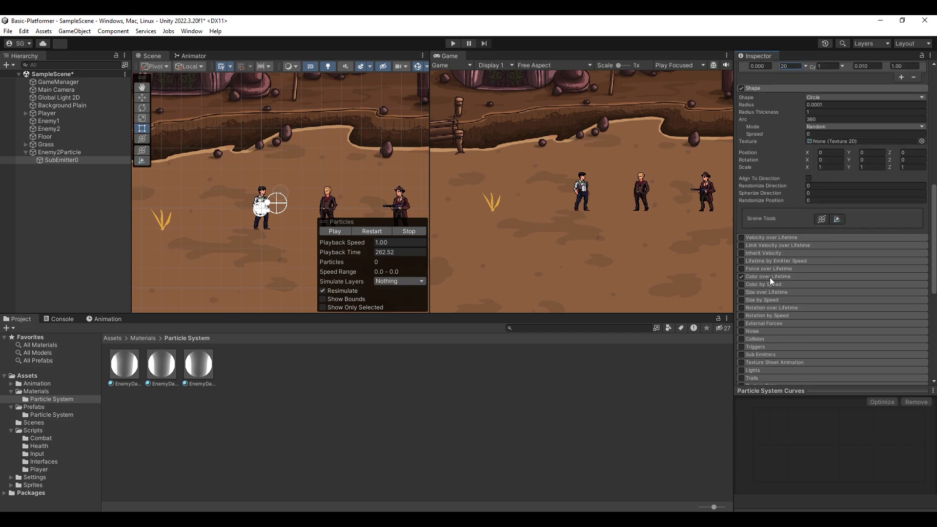
left_click(770, 277)
left_click(879, 286)
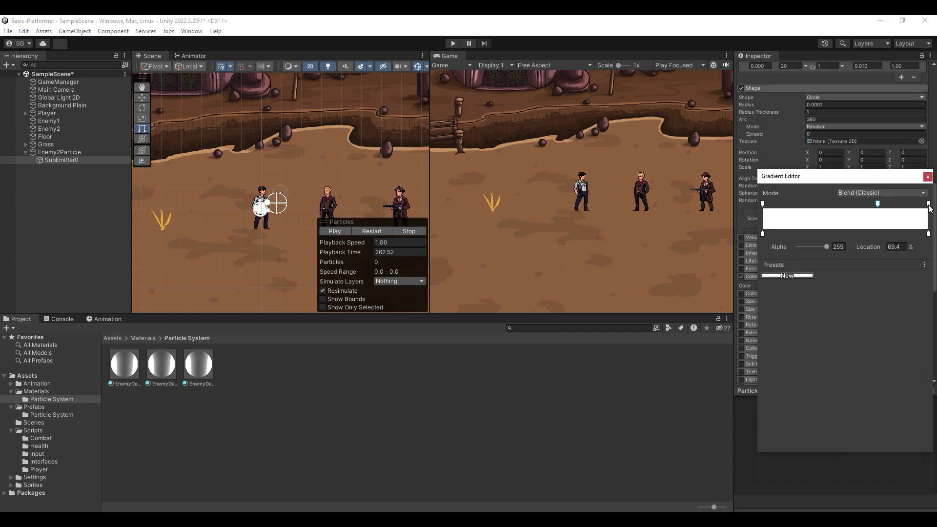
left_click_drag(825, 247, 798, 246)
Set SubEmitter0's Simulation Space to World and preview the sparks.
left_click(927, 176)
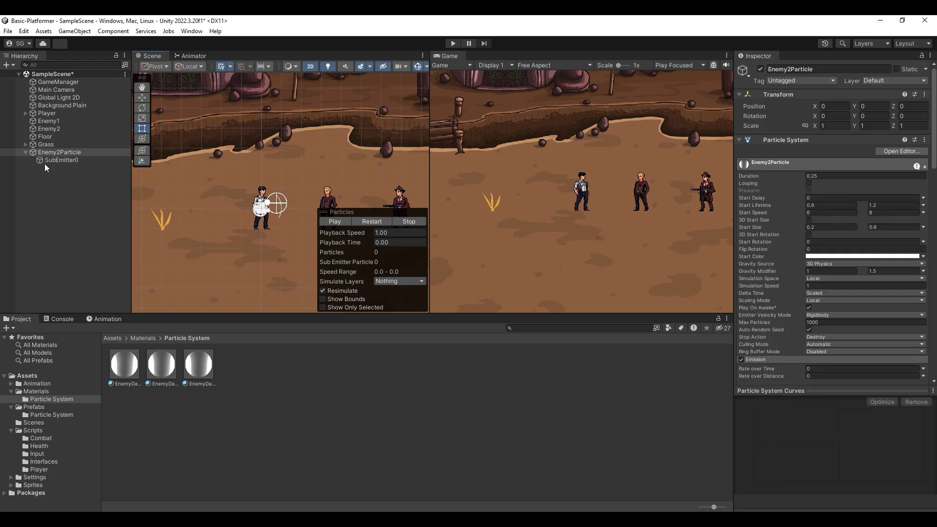
left_click(62, 160)
scroll(753, 222, "down", 3)
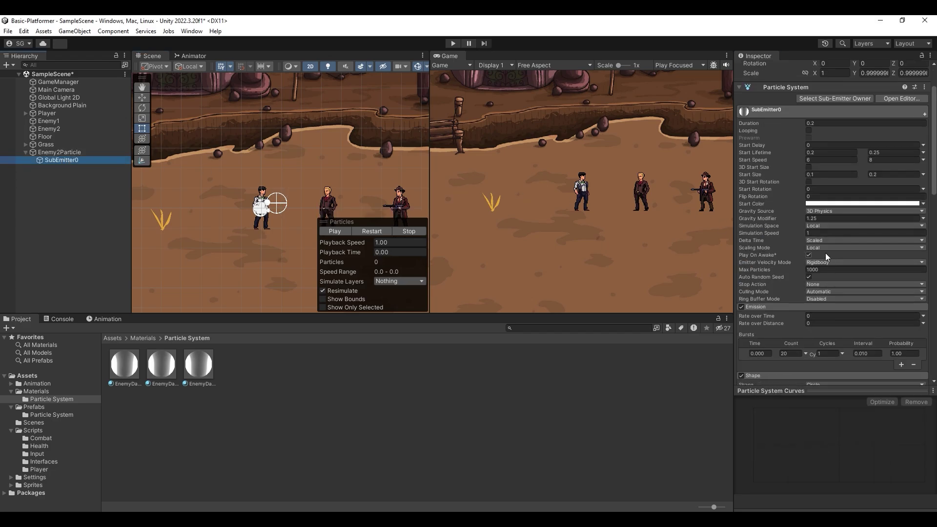
left_click(824, 248)
left_click(818, 228)
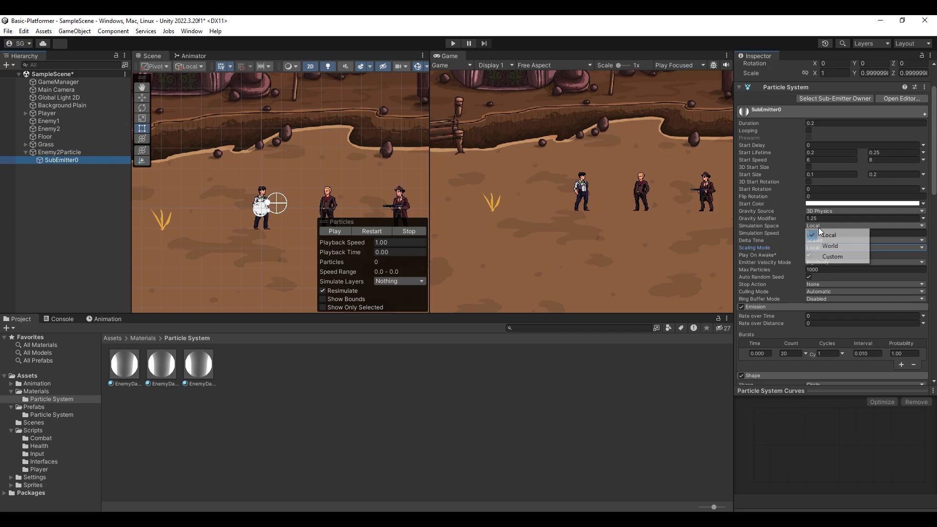
left_click(818, 228)
left_click(824, 247)
left_click(340, 231)
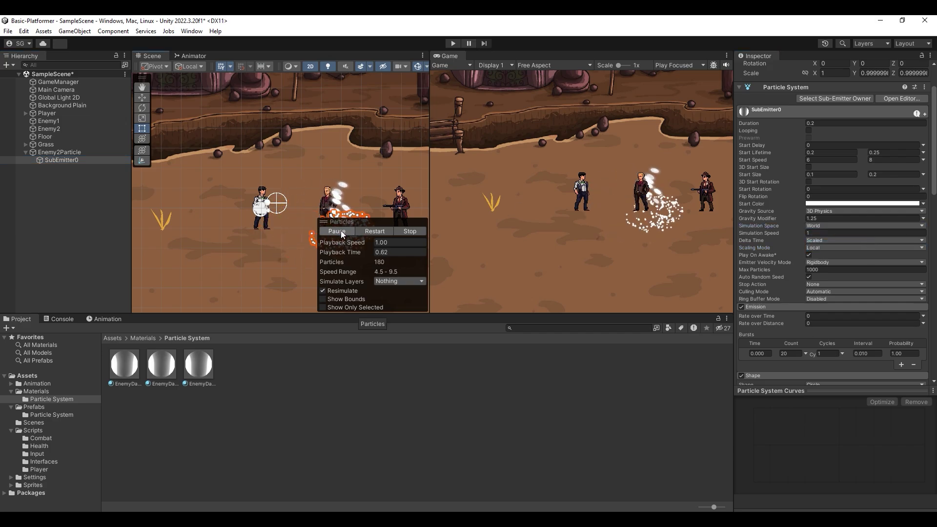
Reset Enemy2Particle's Transform and preview the full hit burst with sparks.
left_click(834, 98)
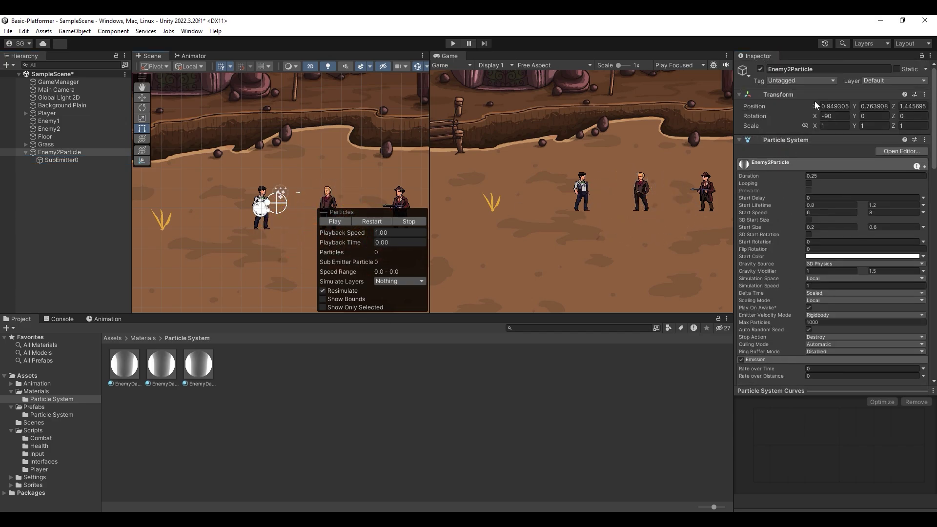
right_click(795, 95)
left_click(805, 102)
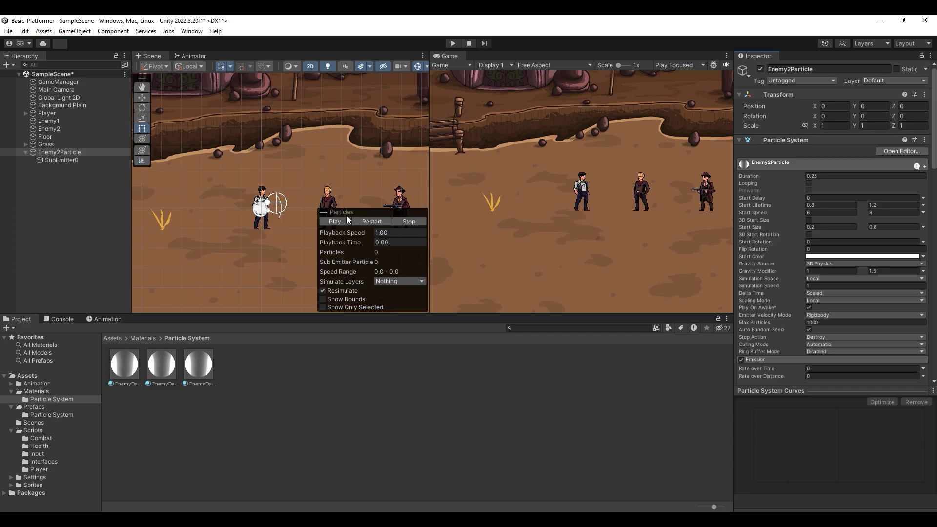
left_click(336, 221)
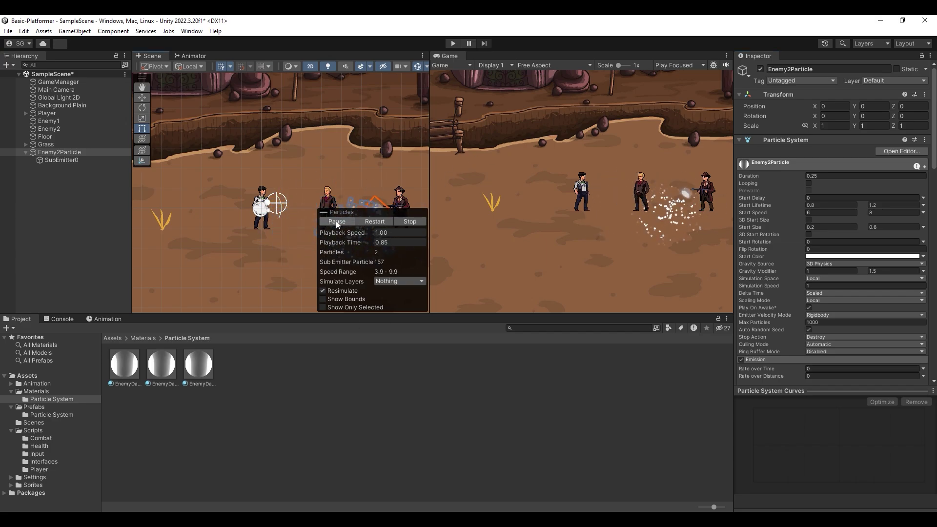
Save Enemy2Particle as a prefab in Prefabs/Particle System, delete it from the scene, and play-test.
left_click(73, 153)
left_click(25, 152)
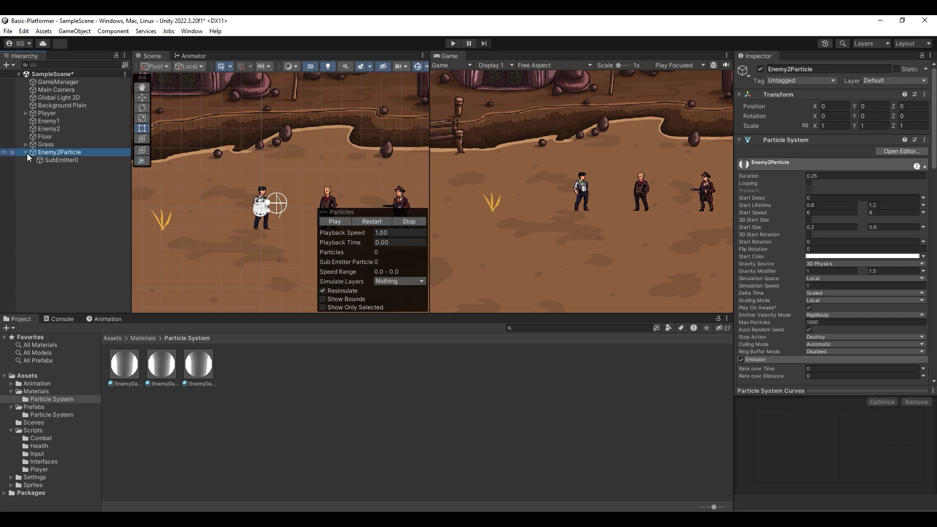
left_click(42, 414)
left_click_drag(175, 382, 176, 382)
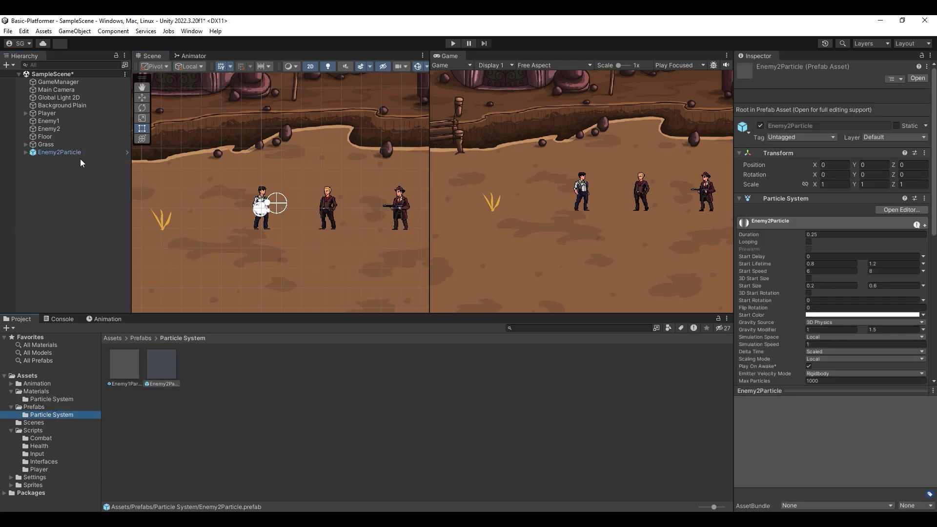
key("Delete")
left_click(48, 121)
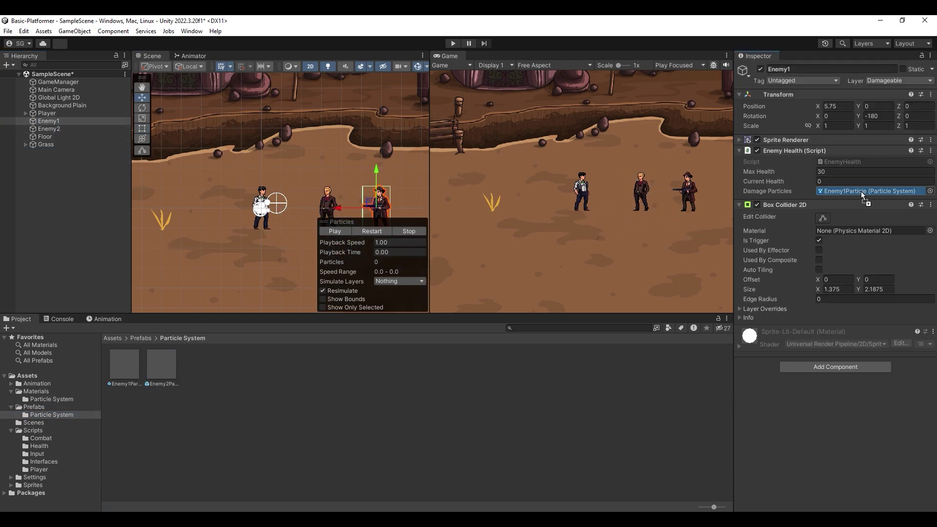
key("ctrl+p")
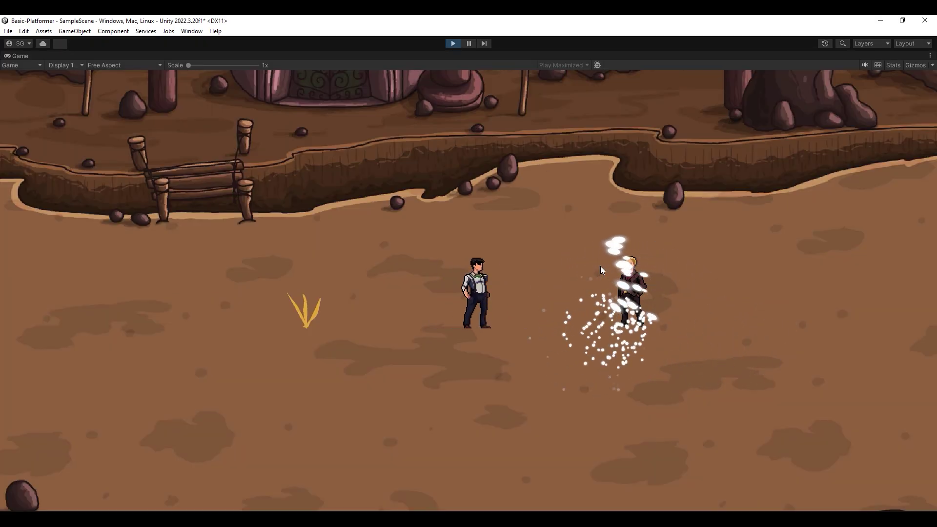
key("d")
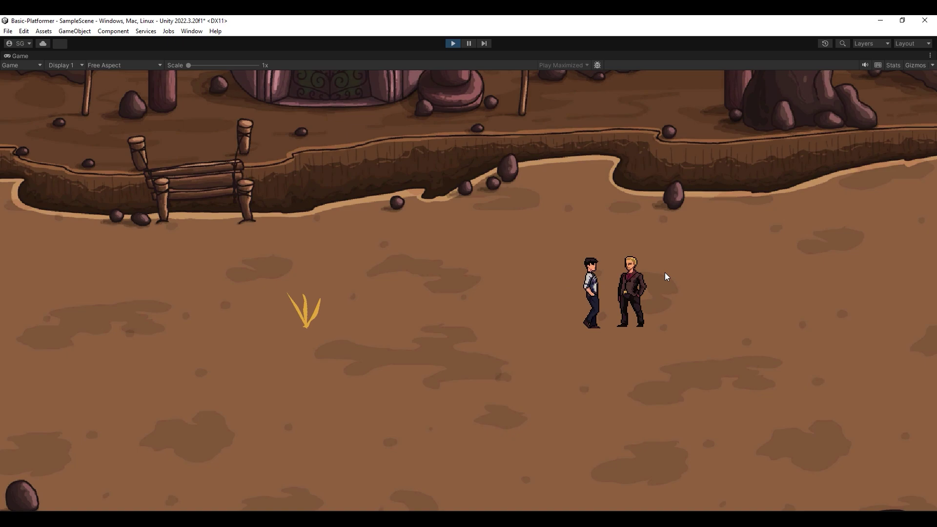
key("a")
left_click(665, 272)
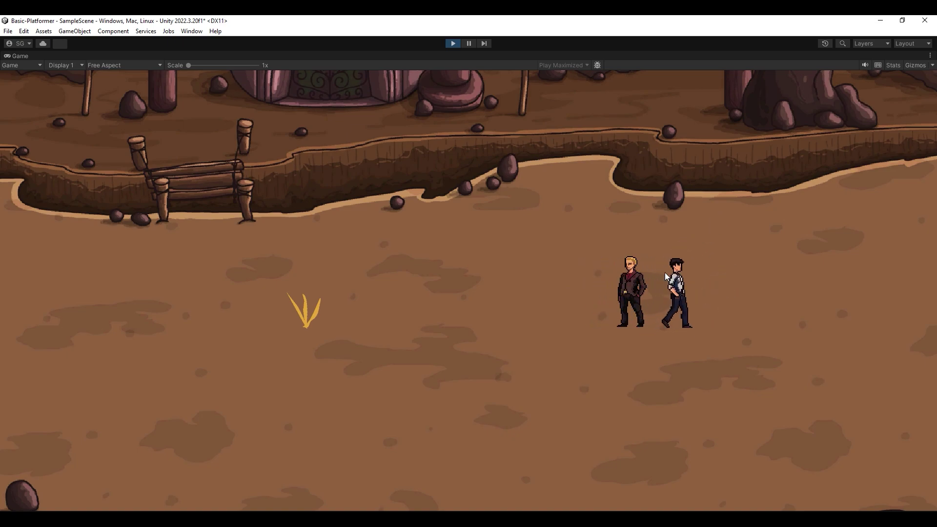
left_click(665, 274)
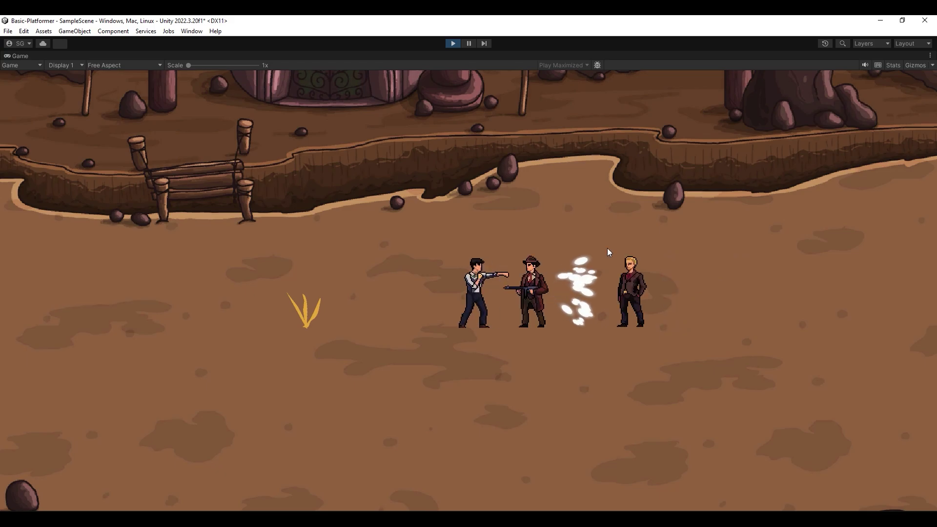
Exit play mode, add a new particle system named Grass Particle, and reset its transform.
key("ctrl+p")
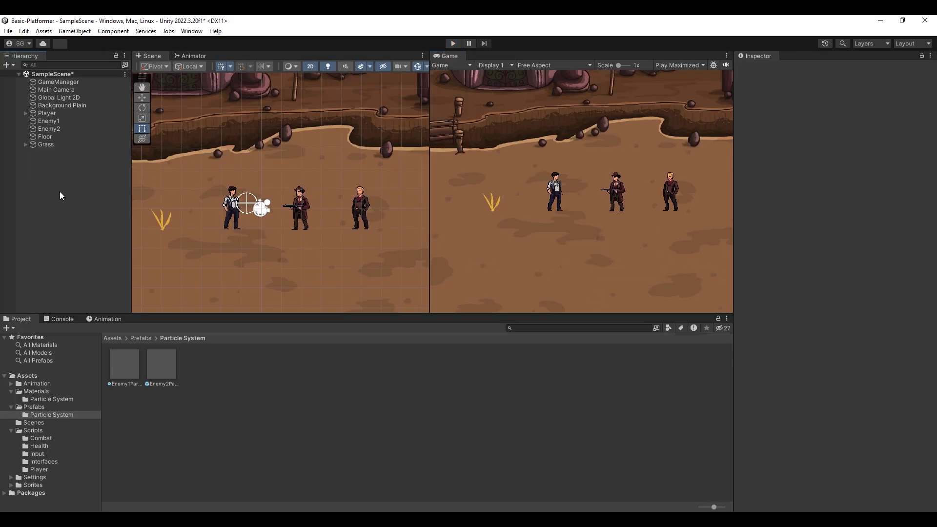
right_click(61, 185)
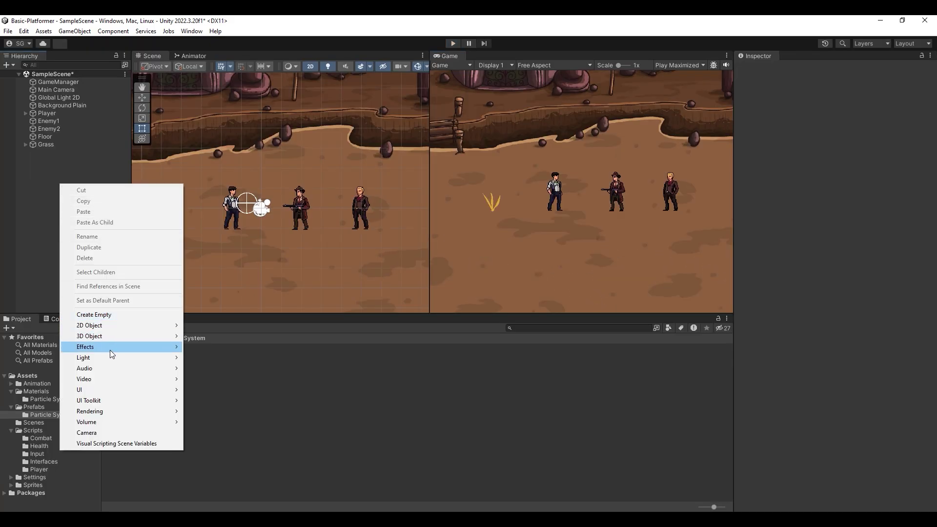
mouse_move(109, 349)
left_click(223, 346)
type("Grass Particle")
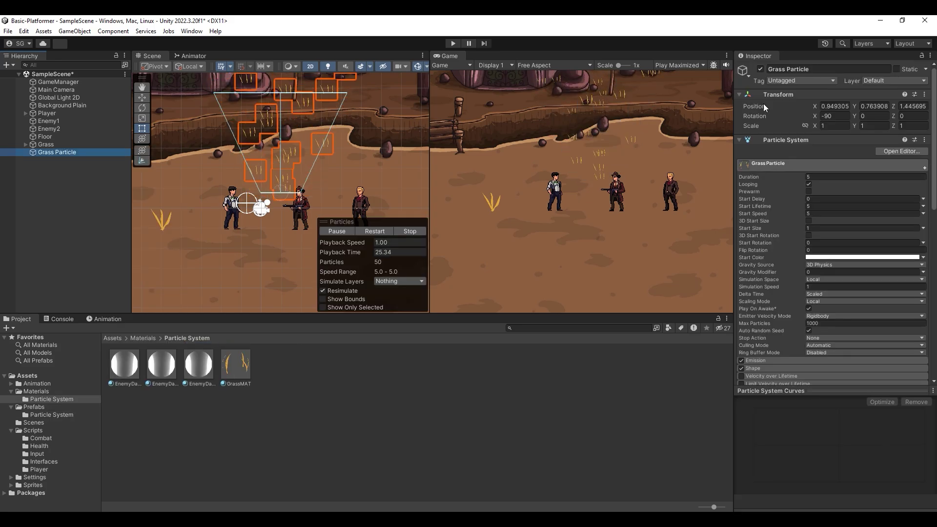
right_click(777, 95)
left_click(797, 102)
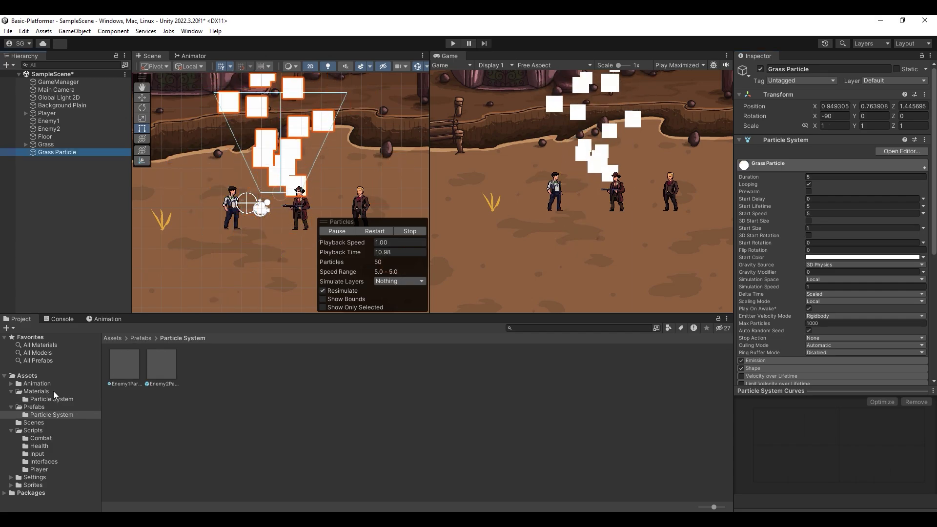
Create a new material named GrassMAT in the particle system materials folder.
left_click(54, 391)
left_click(69, 399)
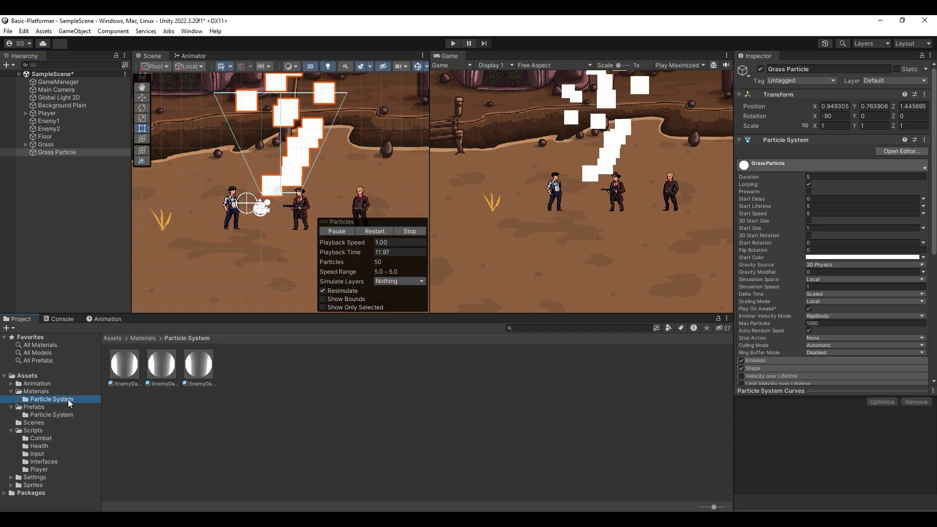
right_click(239, 374)
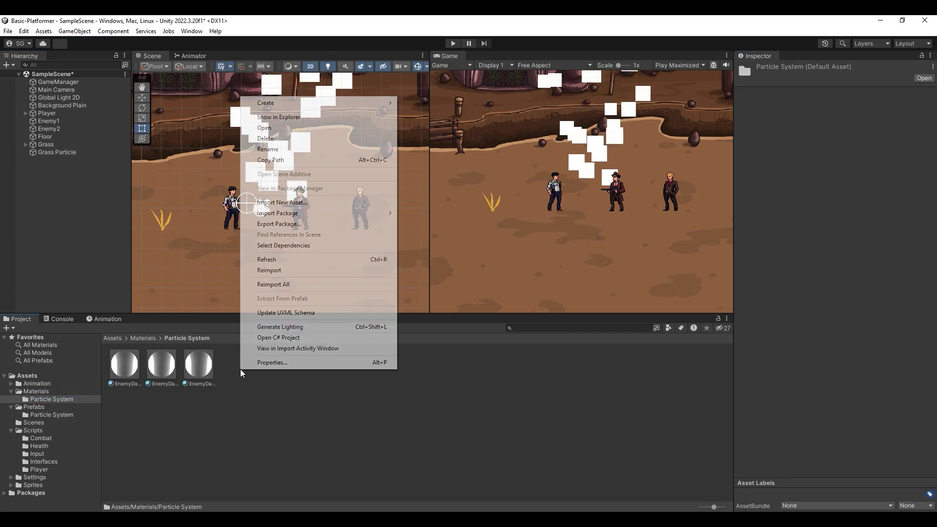
mouse_move(293, 106)
left_click(427, 270)
type("Gr")
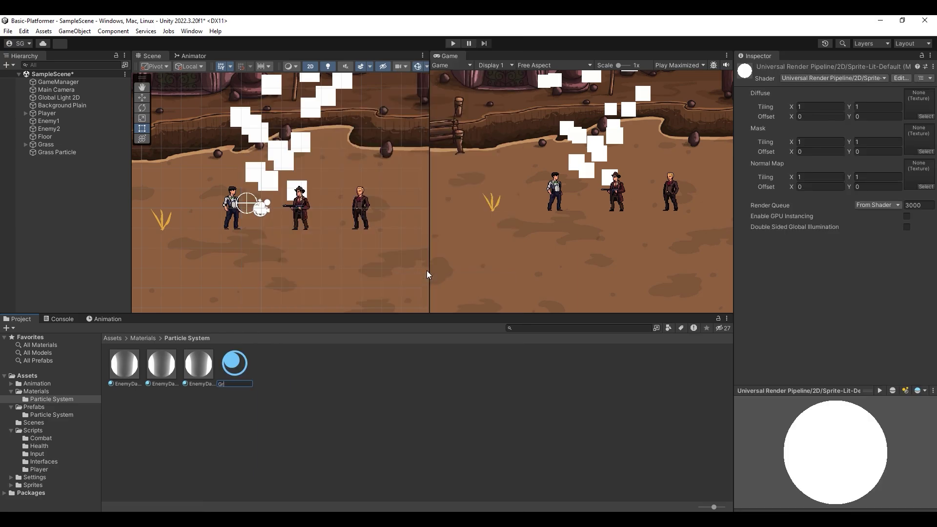
key("BackSpace")
key("BackSpace")
key("BackSpace")
type("AT")
key("Return")
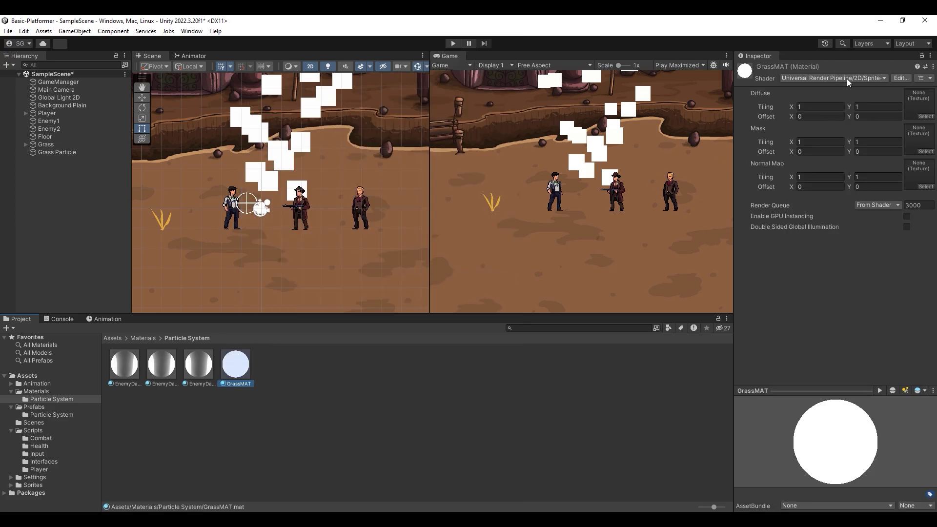
Give GrassMAT a Sprite shader using the grass texture.
left_click(847, 78)
left_click(826, 192)
left_click(815, 129)
left_click(925, 120)
left_click(821, 156)
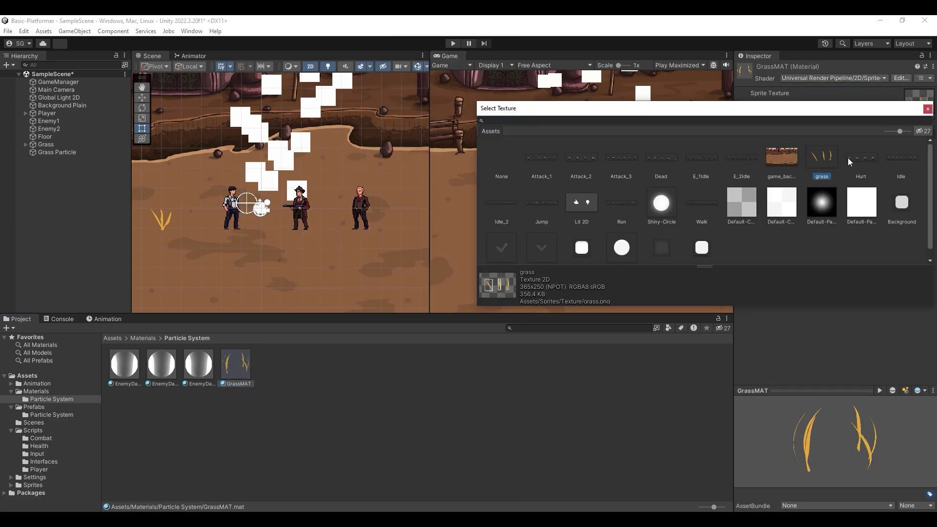
key("Return")
Assign GrassMAT to the Grass Particle Renderer's Material slot.
left_click(91, 155)
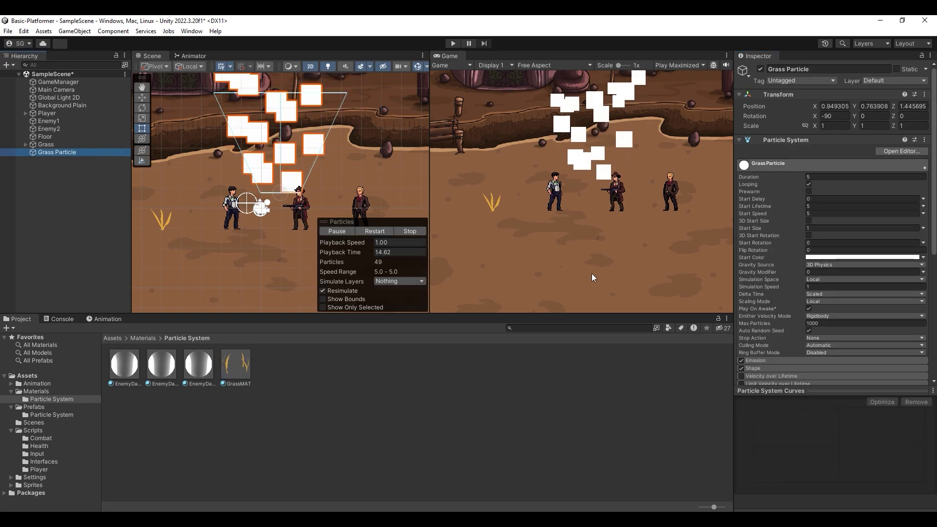
scroll(804, 280, "down", 5)
scroll(804, 281, "down", 5)
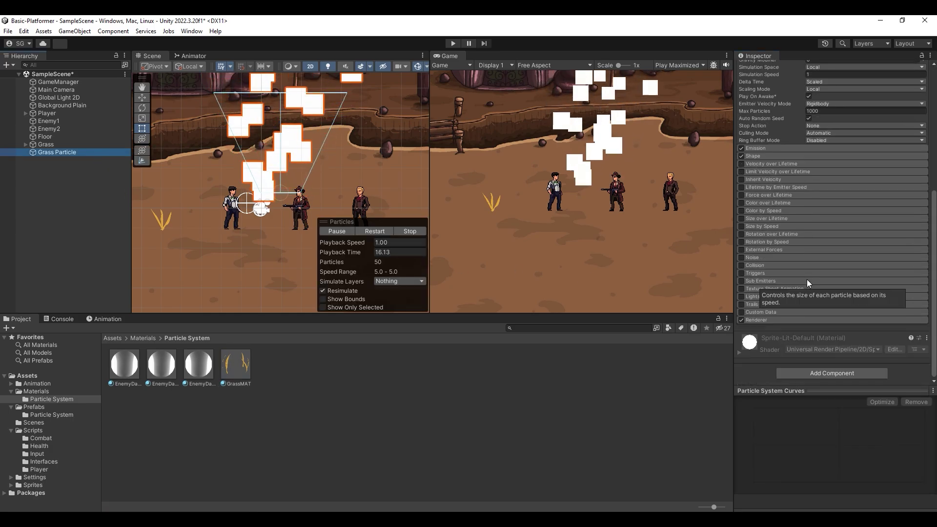
left_click(796, 320)
scroll(801, 299, "down", 3)
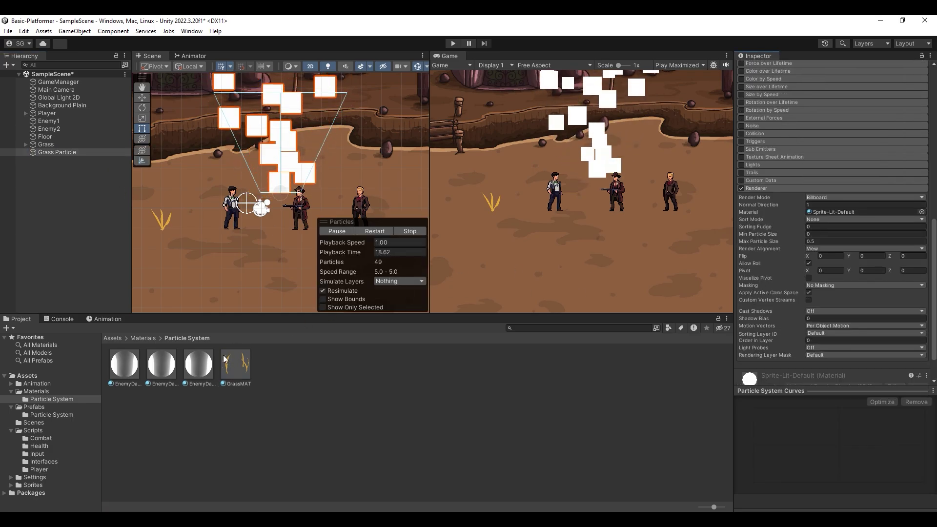
left_click_drag(235, 364, 821, 214)
Enable Texture Sheet Animation on Grass Particle with 3 x 1 tiles.
scroll(800, 205, "up", 3)
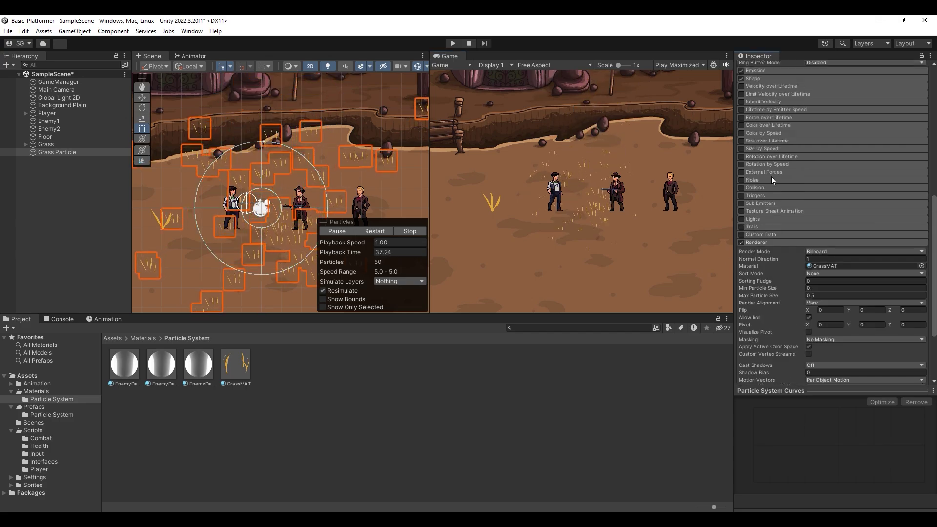
left_click(751, 212)
left_click(741, 211)
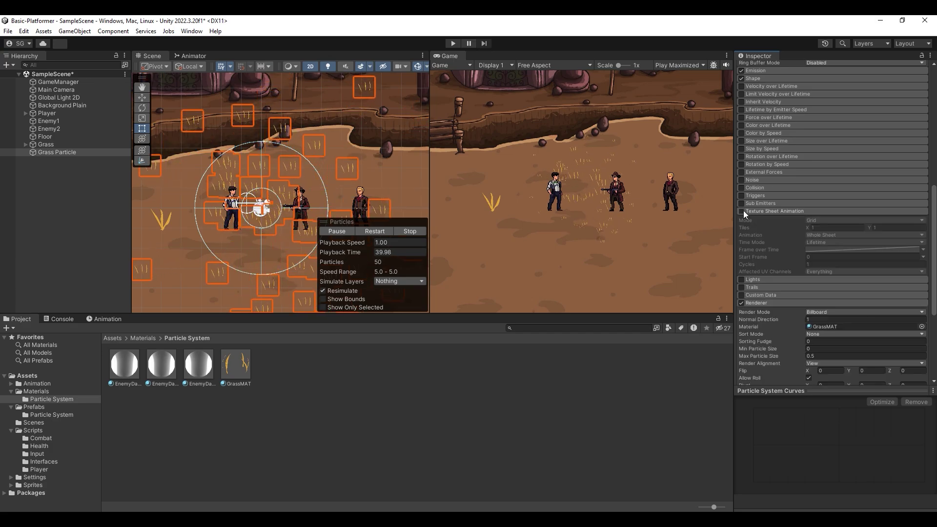
left_click(838, 227)
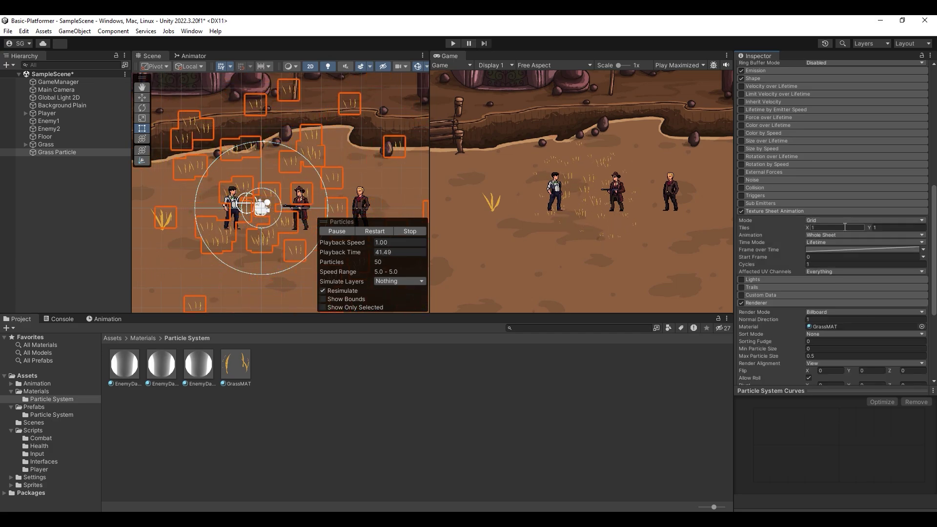
type("3")
left_click(887, 227)
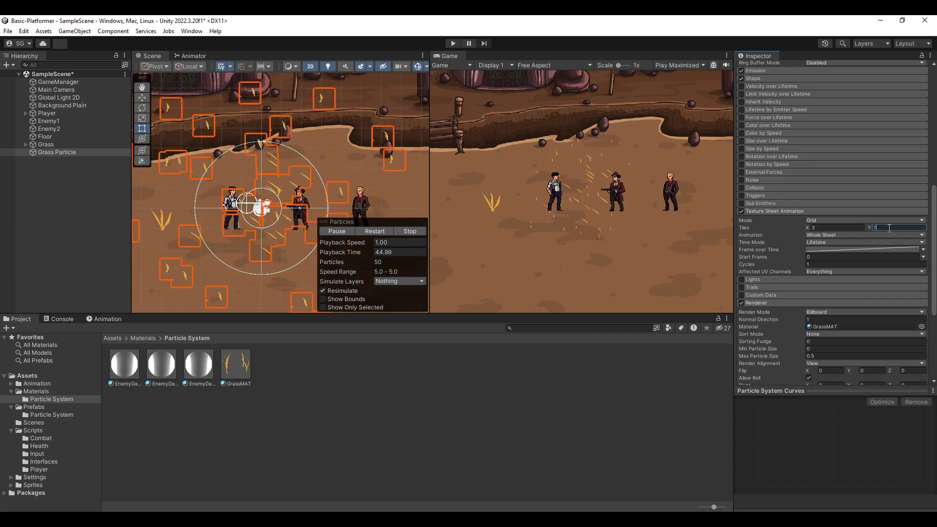
Set Start Frame to Random Between Two Constants, 0 to 2.9997.
scroll(315, 203, "up", 2)
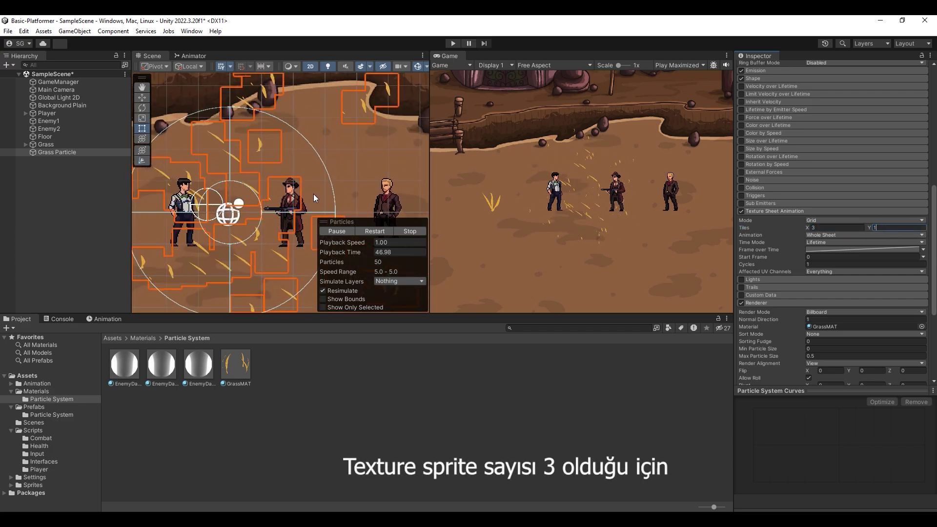
scroll(313, 196, "up", 2)
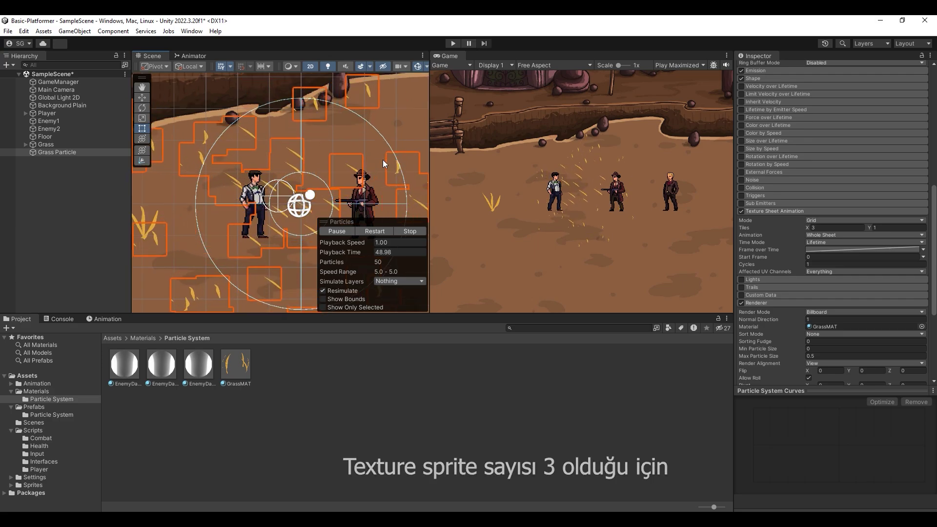
middle_click_drag(382, 159, 360, 148)
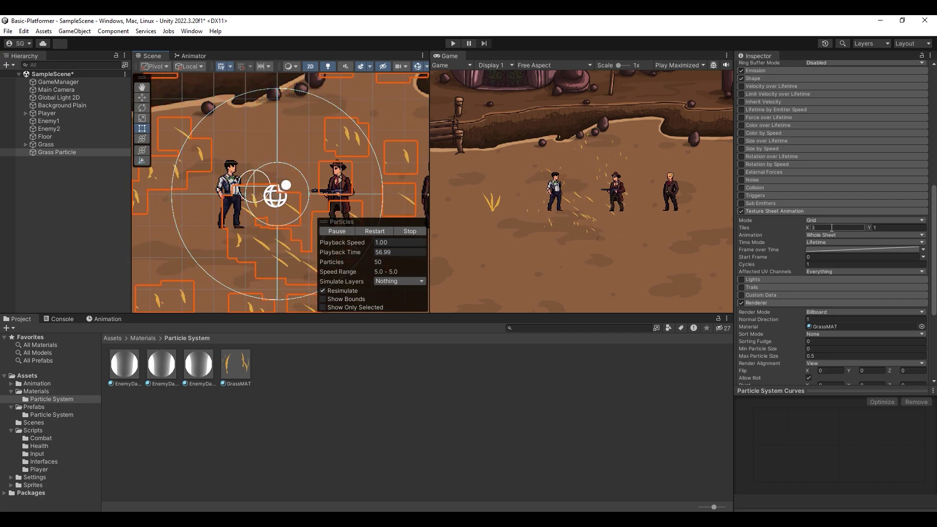
left_click(919, 258)
left_click(922, 257)
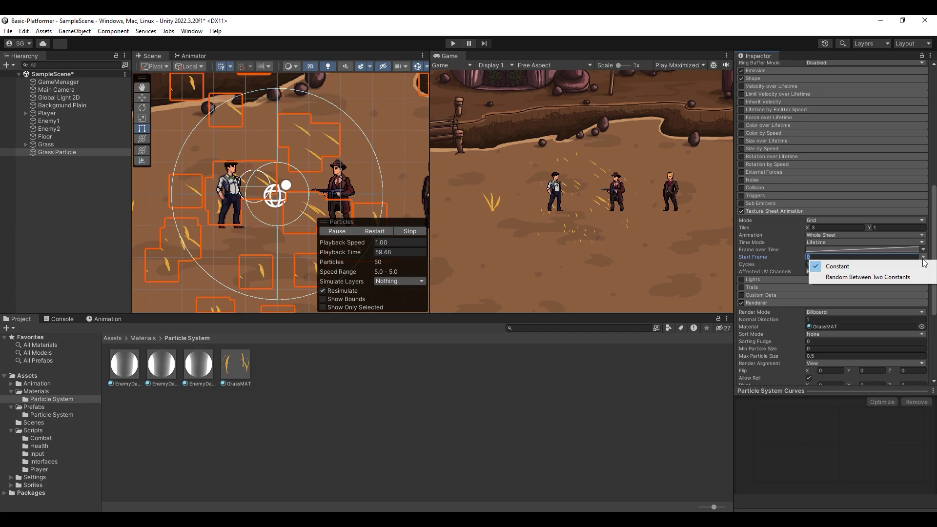
left_click(861, 286)
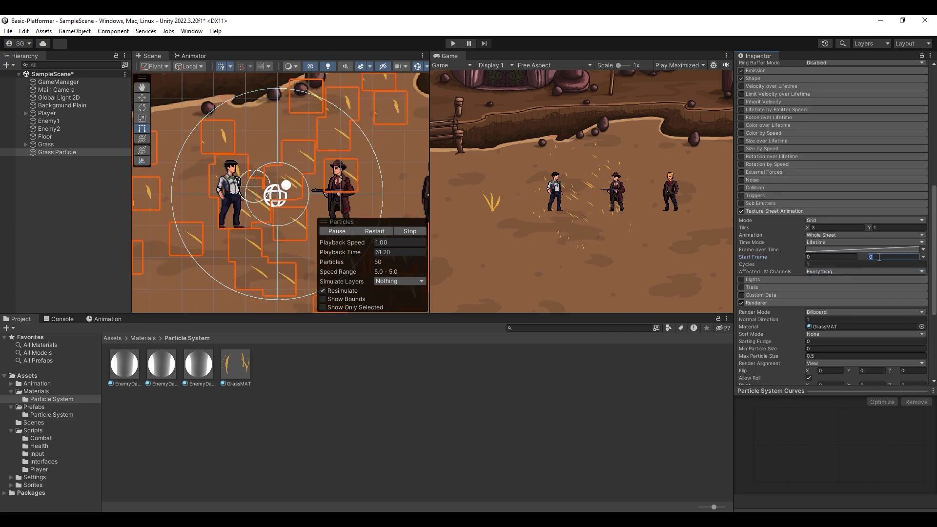
type("2.9997")
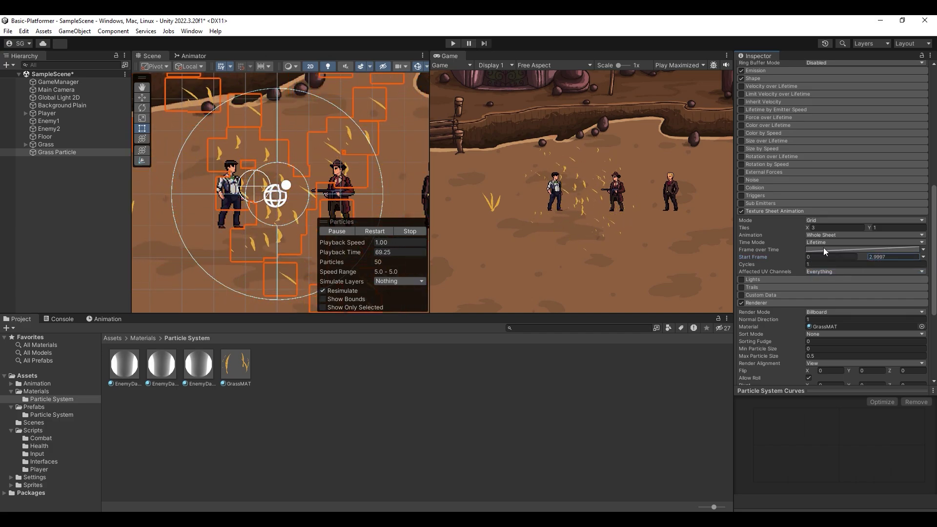
Set Frame over Time to a Constant of 0.
left_click(922, 249)
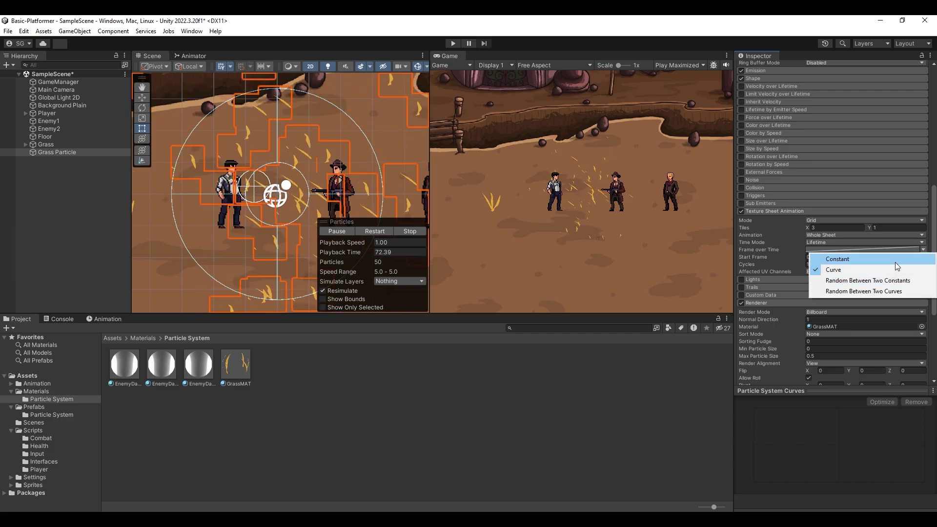
left_click(916, 259)
left_click(853, 252)
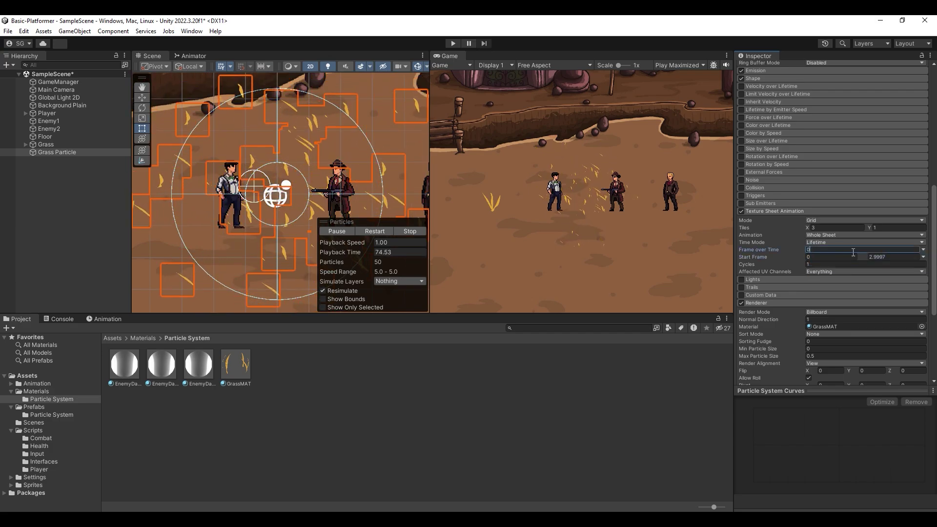
scroll(811, 221, "up", 3)
scroll(807, 213, "up", 5)
scroll(807, 192, "up", 5)
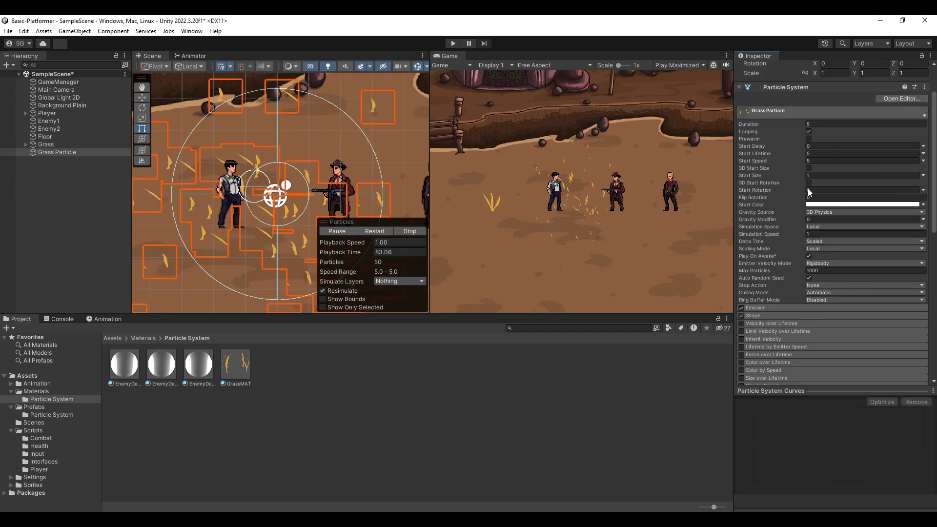
Set Duration 0.2, random Start Lifetime 0.8–1.5 and random Start Speed 0.25–0.5.
left_click(817, 125)
type("0.2")
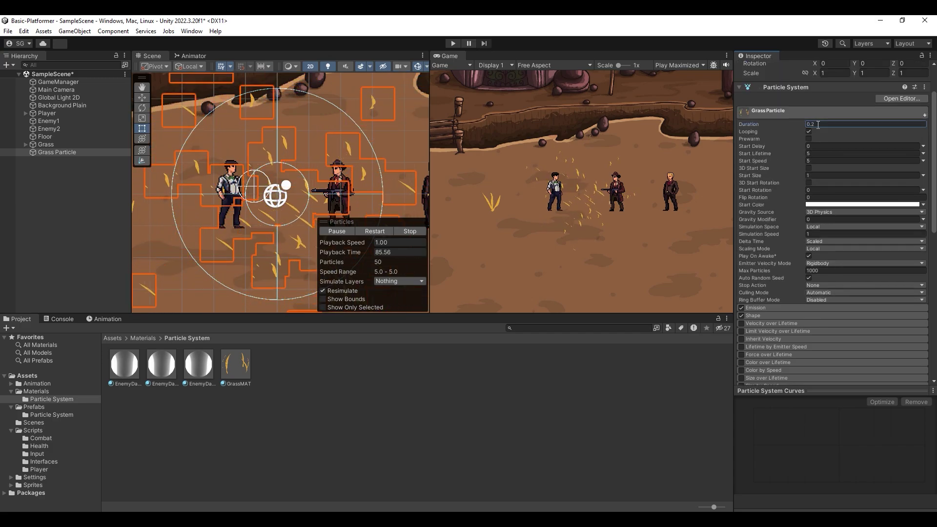
left_click(923, 154)
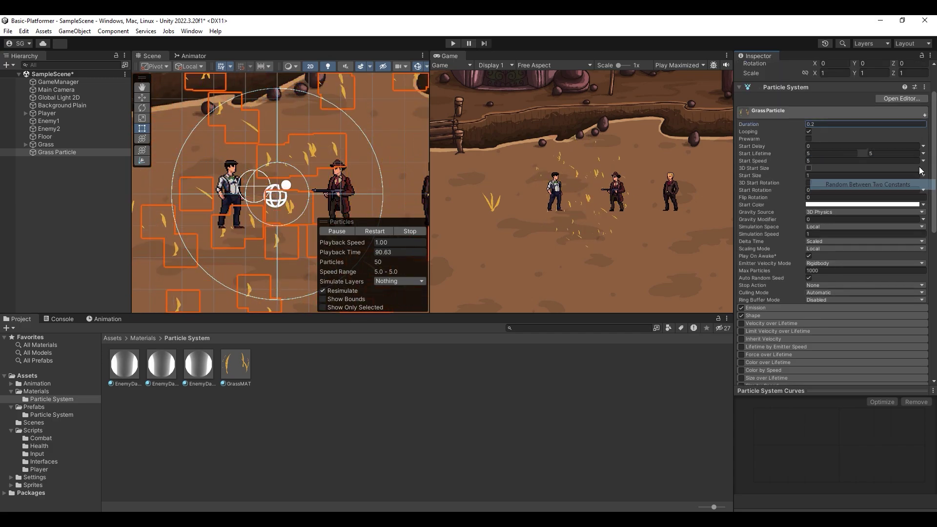
left_click(868, 184)
left_click(830, 154)
type(".8")
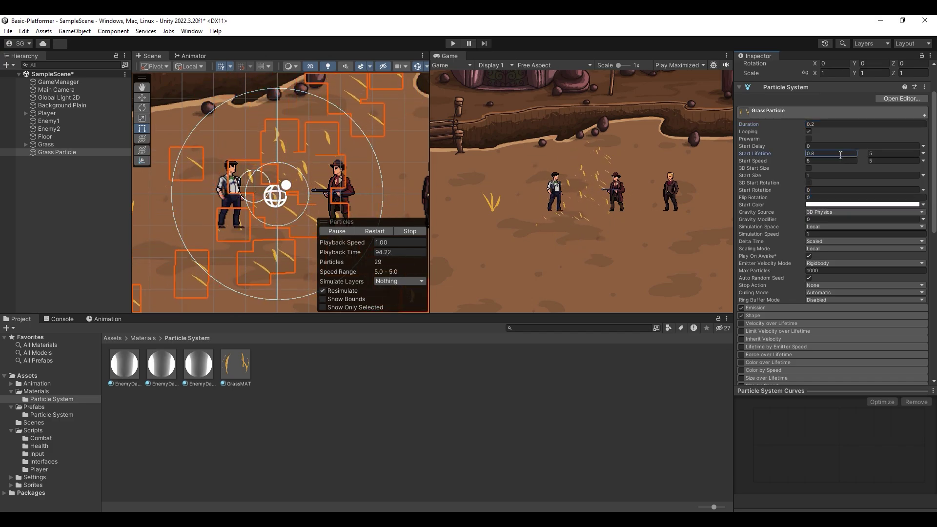
left_click(887, 153)
type(".1")
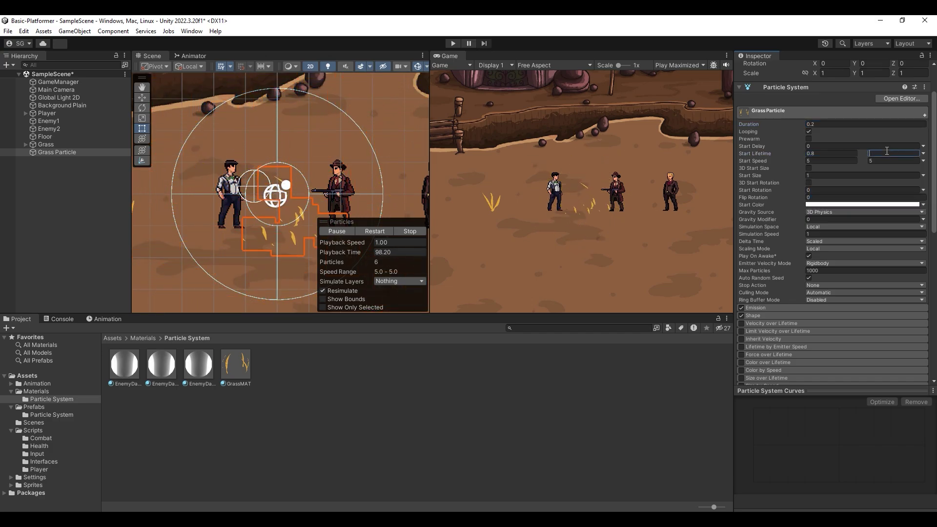
left_click(831, 160)
type("0.25")
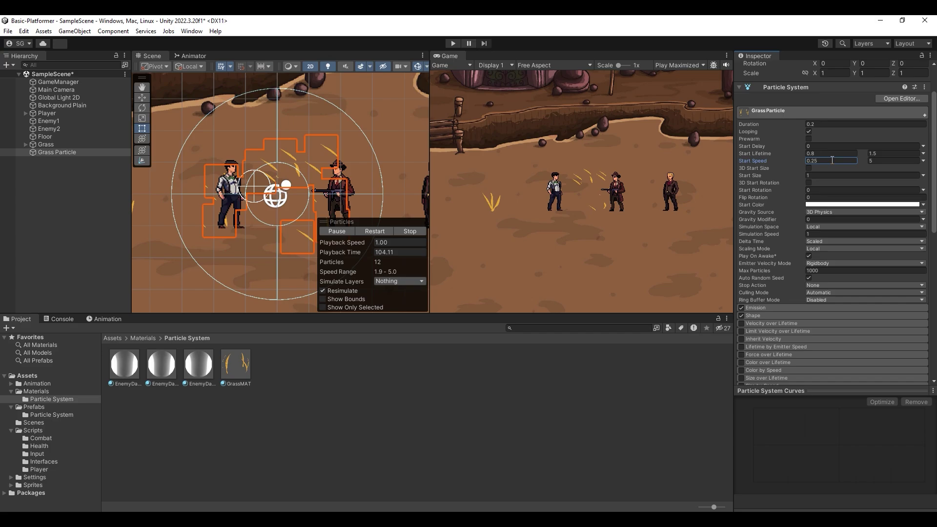
left_click(892, 160)
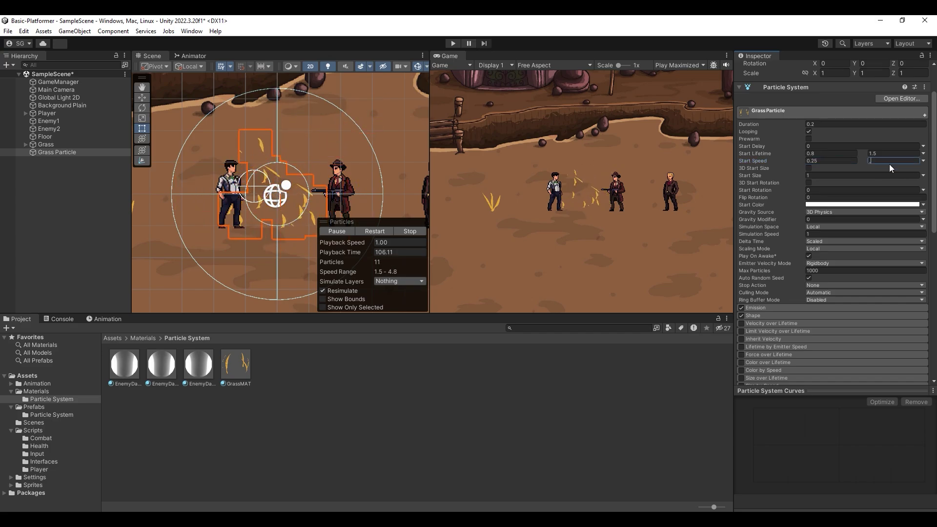
type("0.5")
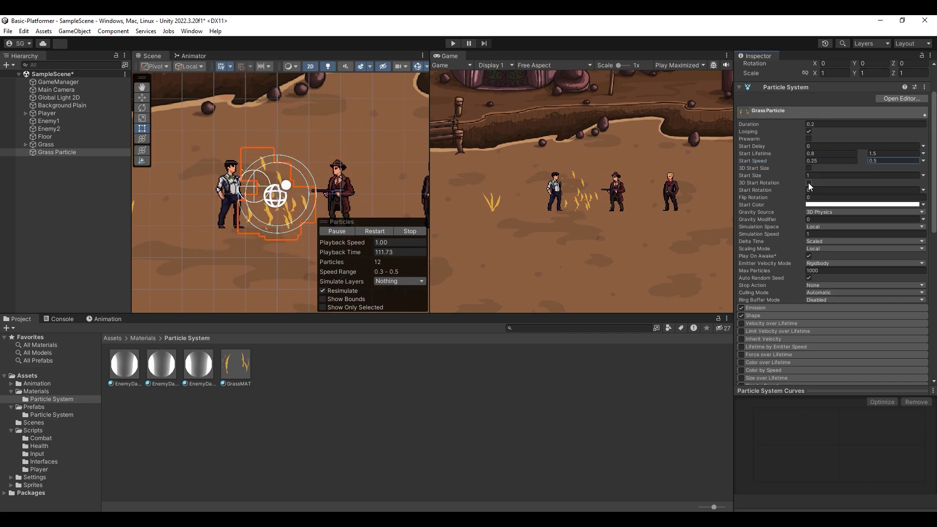
Use random 3D Start Rotation, Gravity Modifier 0.2 and Stop Action Destroy.
left_click(808, 183)
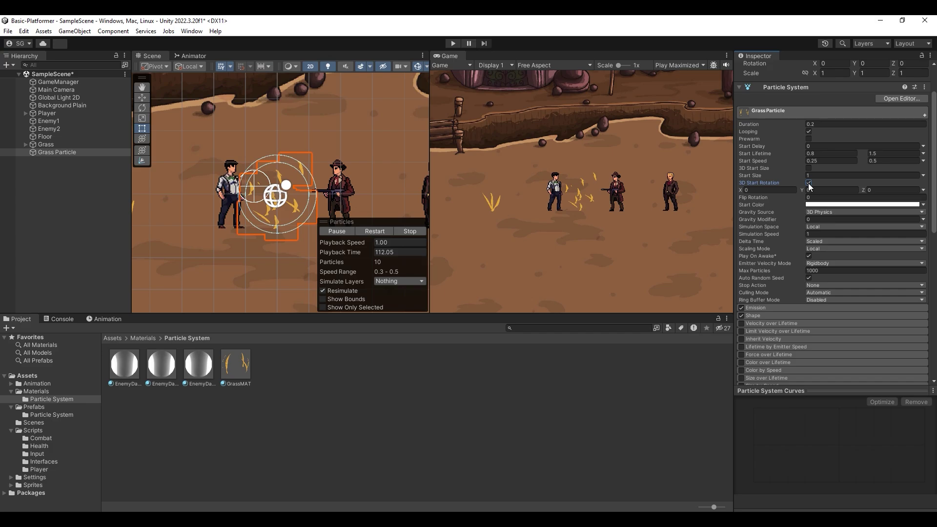
left_click(922, 190)
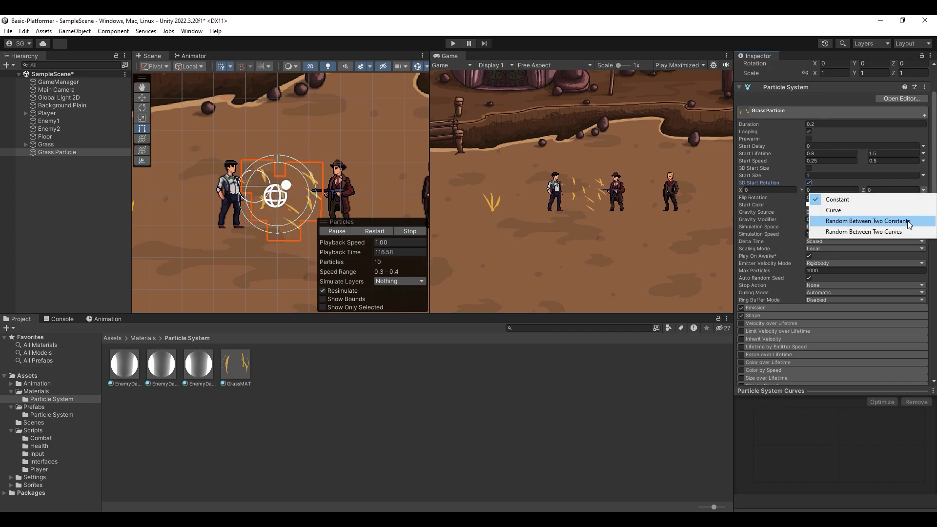
left_click(878, 218)
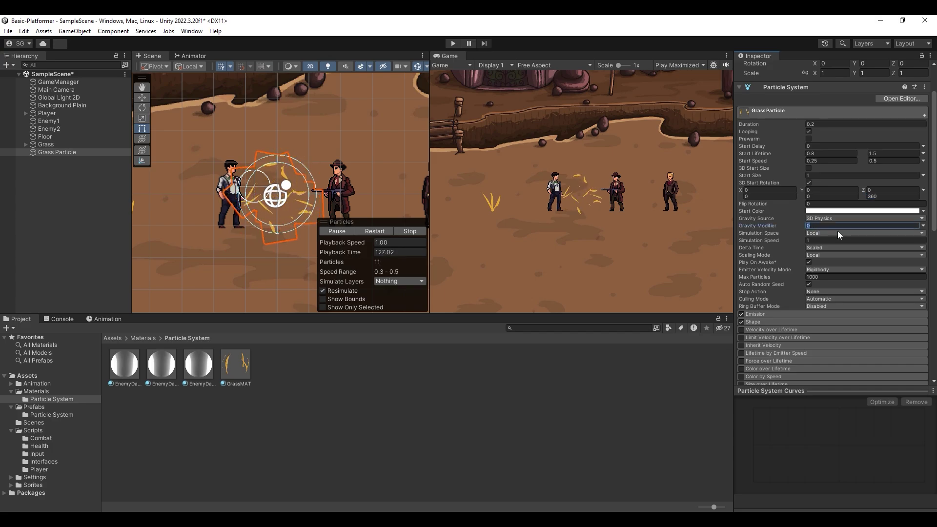
type("3")
type("0.2")
key("Return")
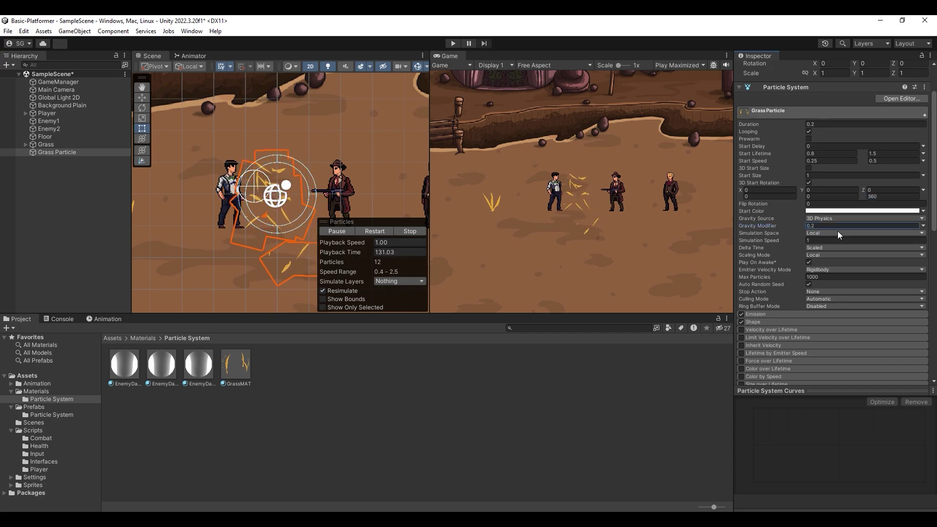
left_click(830, 292)
left_click(835, 323)
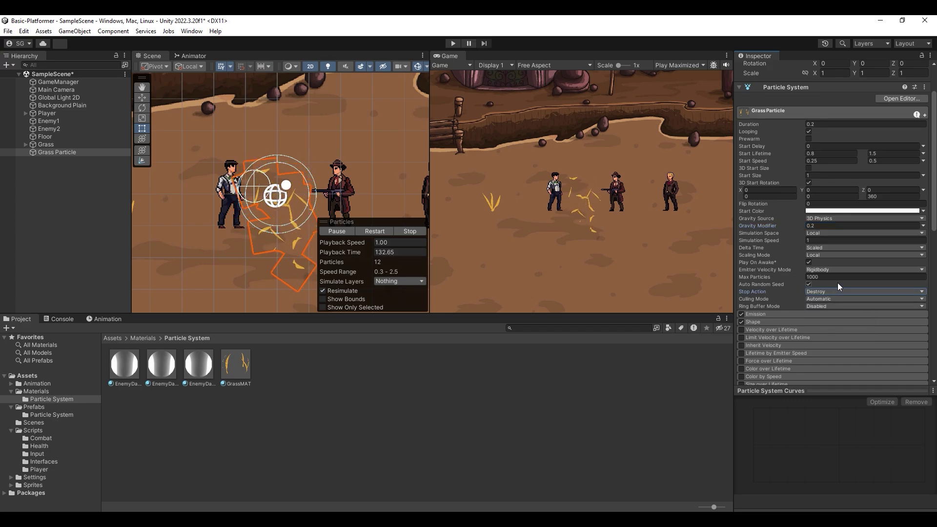
scroll(780, 266, "down", 2)
left_click(776, 261)
Set Emission Rate over Time to 0 and add a burst of 20 particles.
scroll(825, 250, "down", 1)
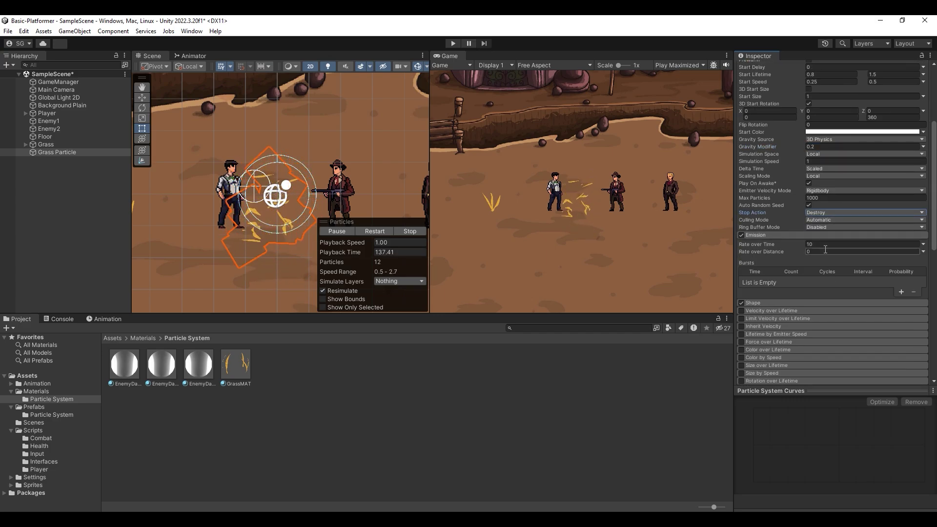
left_click(826, 245)
type("0")
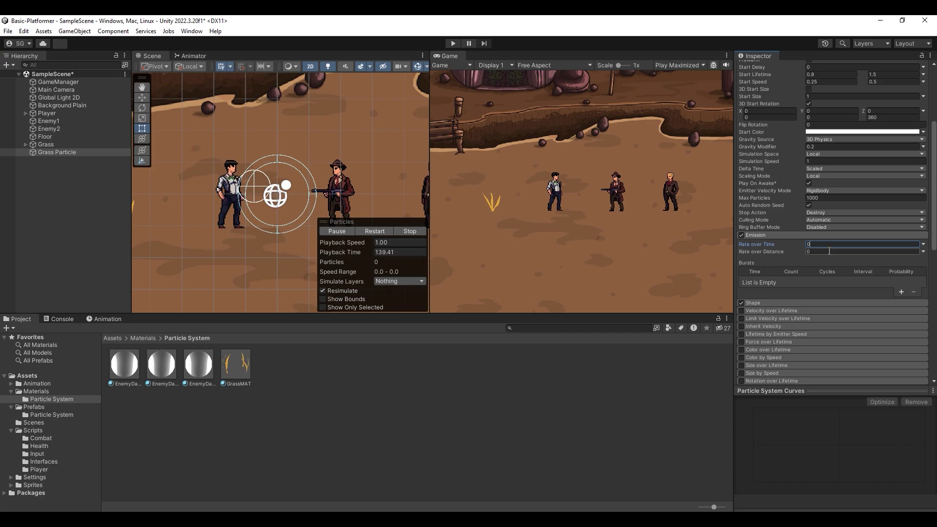
left_click(901, 292)
left_click(789, 281)
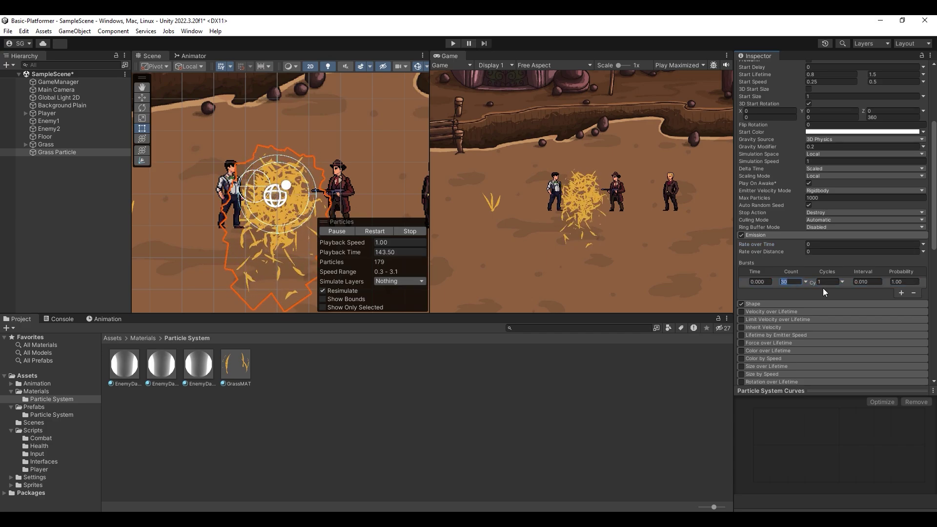
type("20")
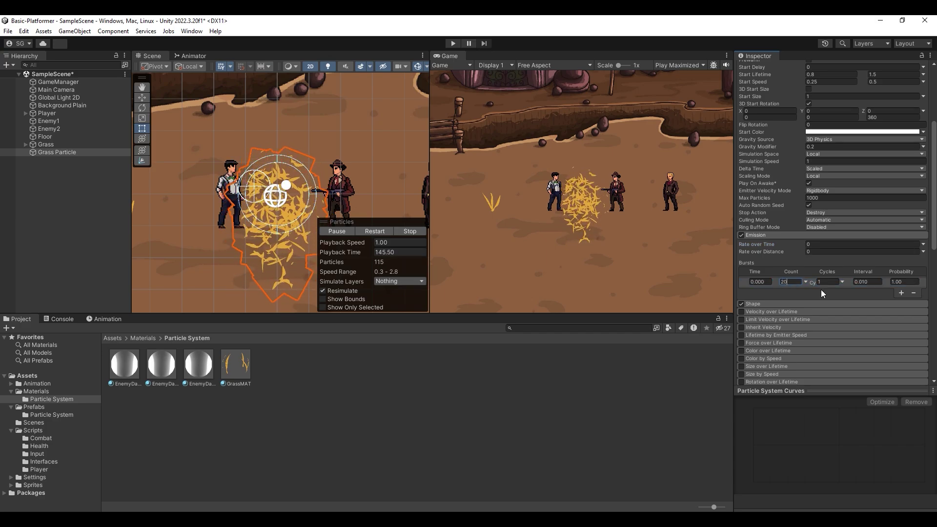
Change the emitter Shape to Circle.
scroll(821, 289, "down", 3)
left_click(766, 224)
left_click(821, 236)
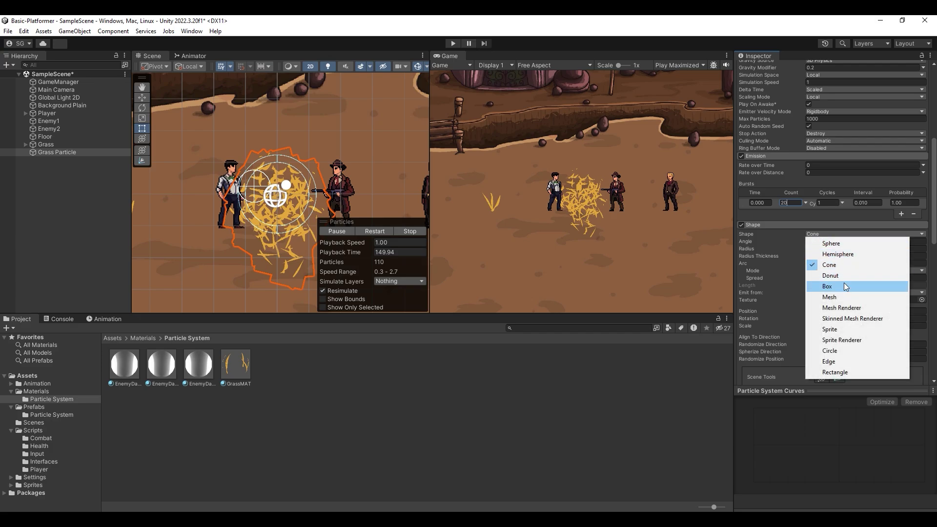
left_click(829, 350)
Enable Color over Lifetime with a gradient whose end alpha fades to 0.
scroll(833, 317, "down", 3)
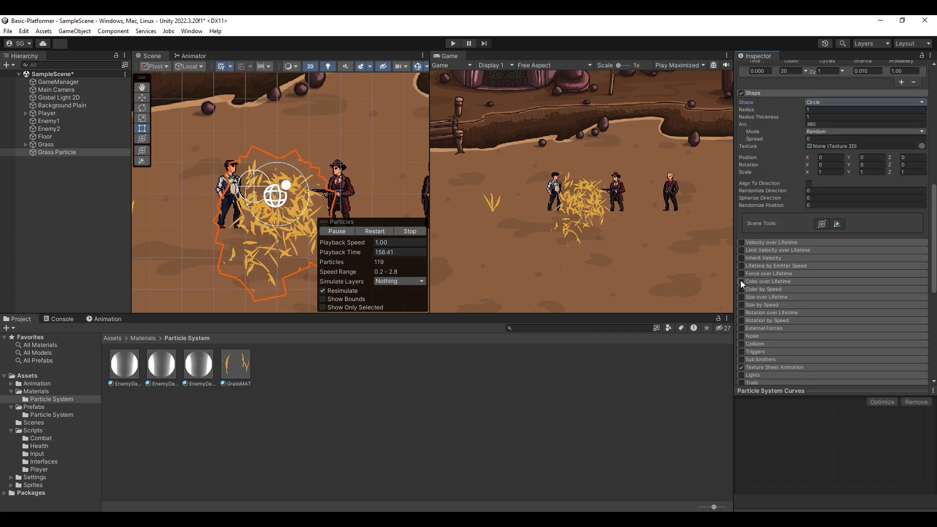
left_click(786, 282)
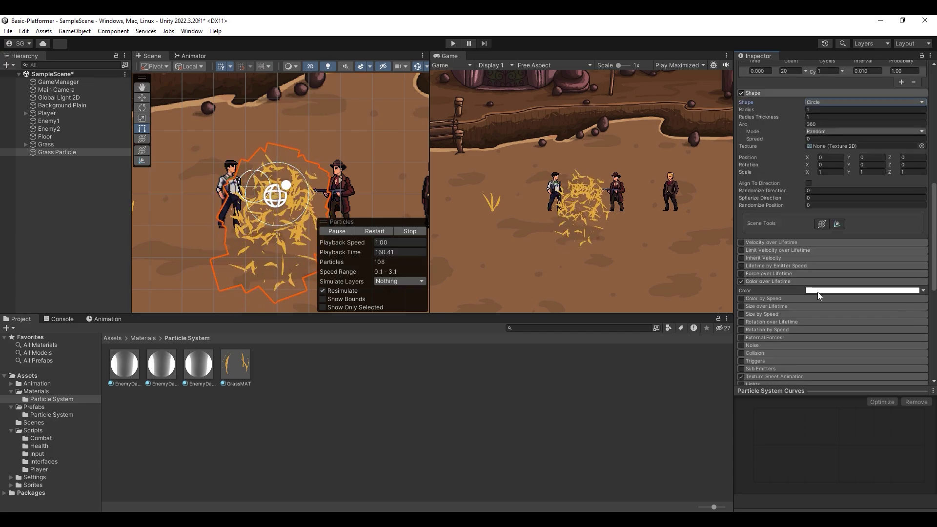
left_click(921, 292)
left_click_drag(892, 204, 873, 203)
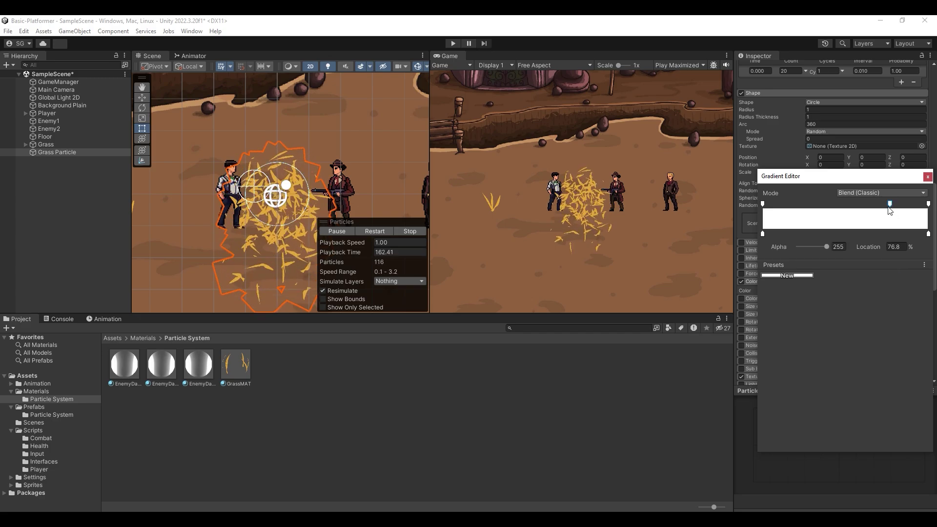
left_click(928, 203)
left_click(838, 247)
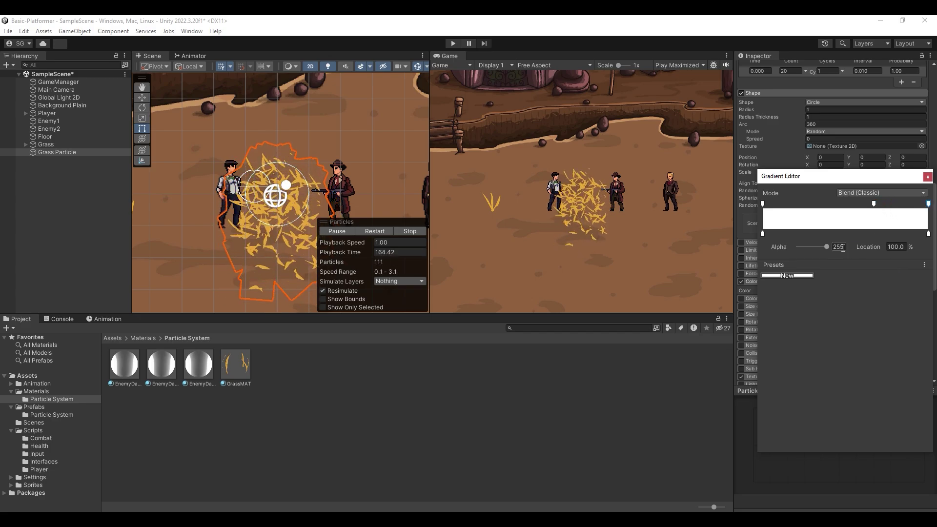
type("0")
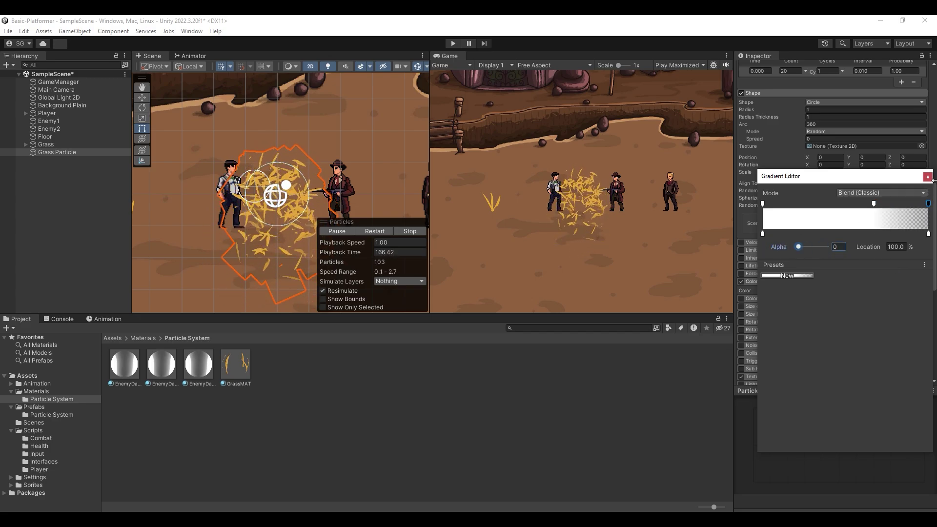
left_click(927, 177)
Enable Rotation over Lifetime with separate axes and random Z between two constants (45).
scroll(835, 250, "down", 3)
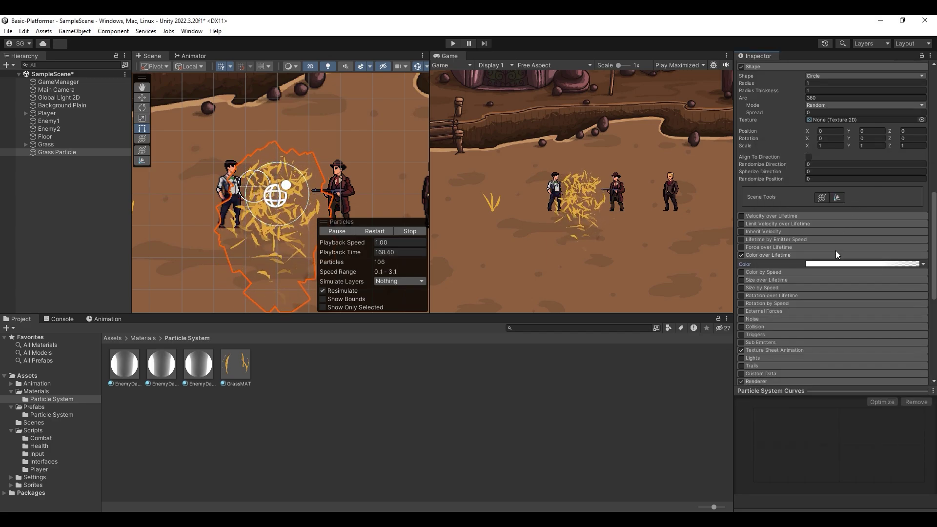
left_click(741, 269)
left_click(773, 269)
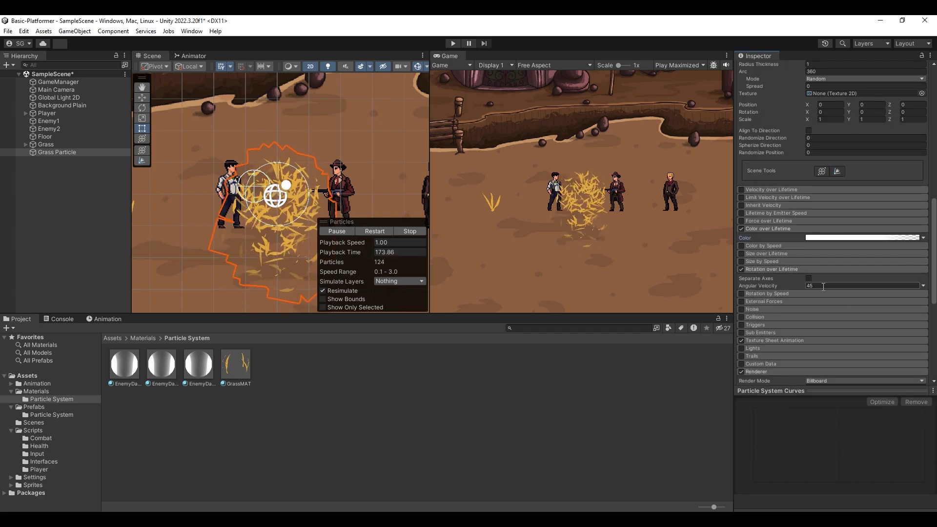
left_click(808, 277)
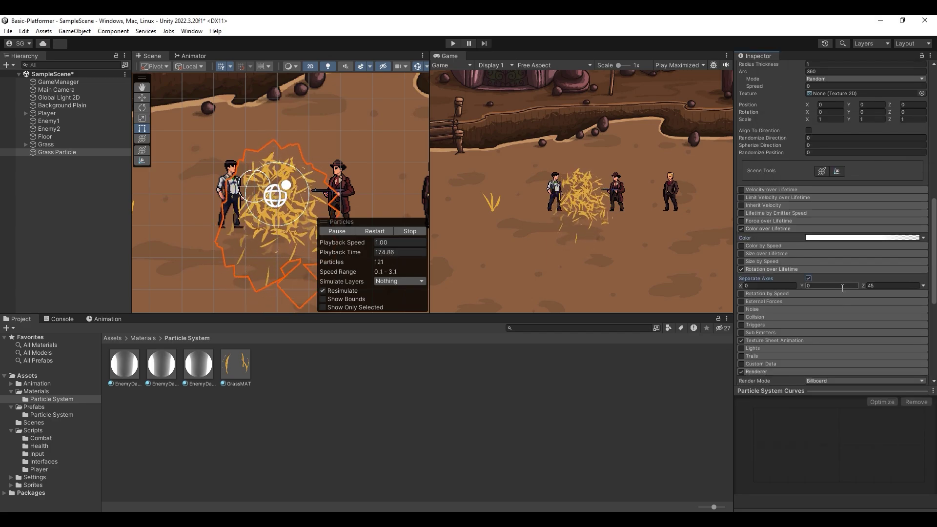
left_click(922, 285)
left_click(893, 316)
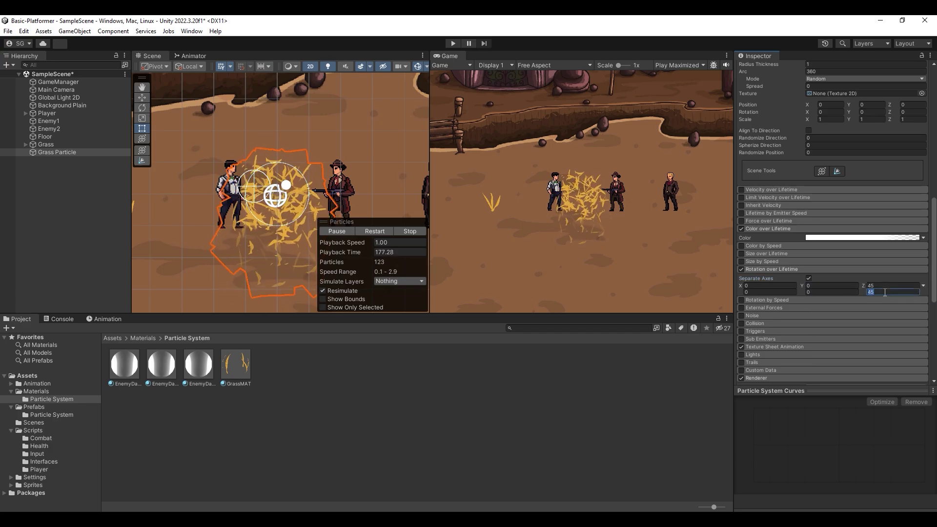
left_click(878, 291)
left_click(879, 285)
Set the minimum Z rotation to -45 and preview the grass burst twice.
type("-45")
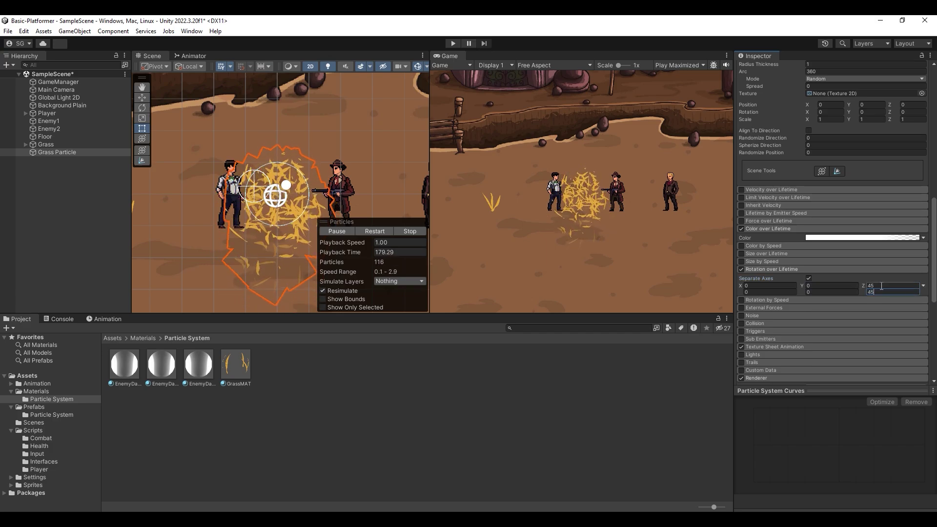
scroll(830, 219, "up", 15)
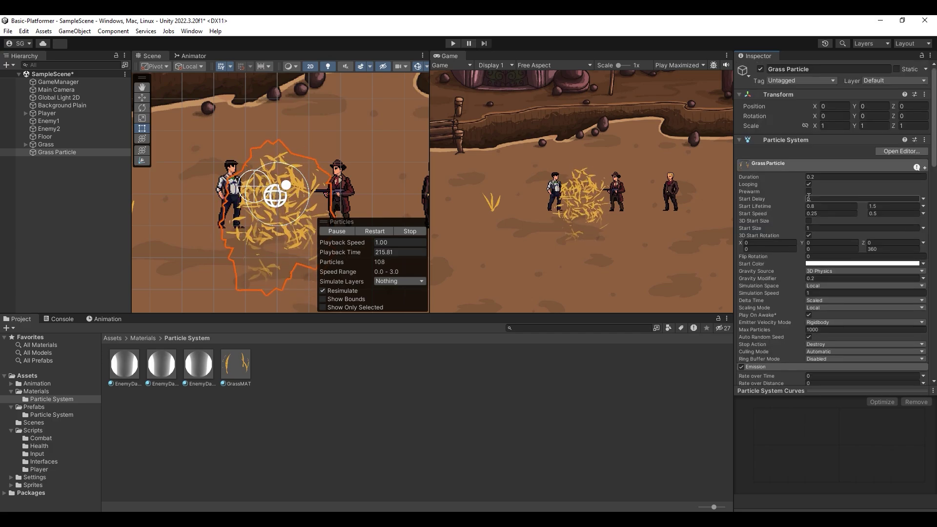
left_click(333, 231)
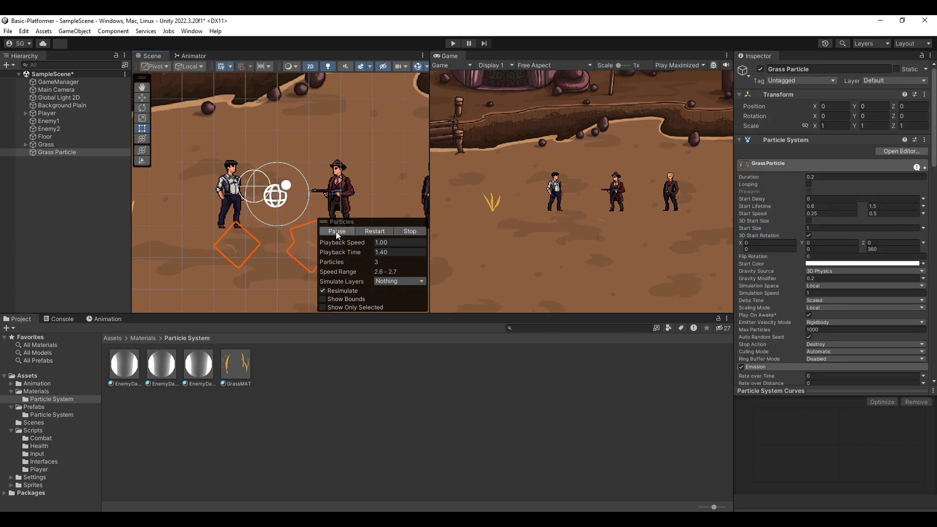
left_click(336, 231)
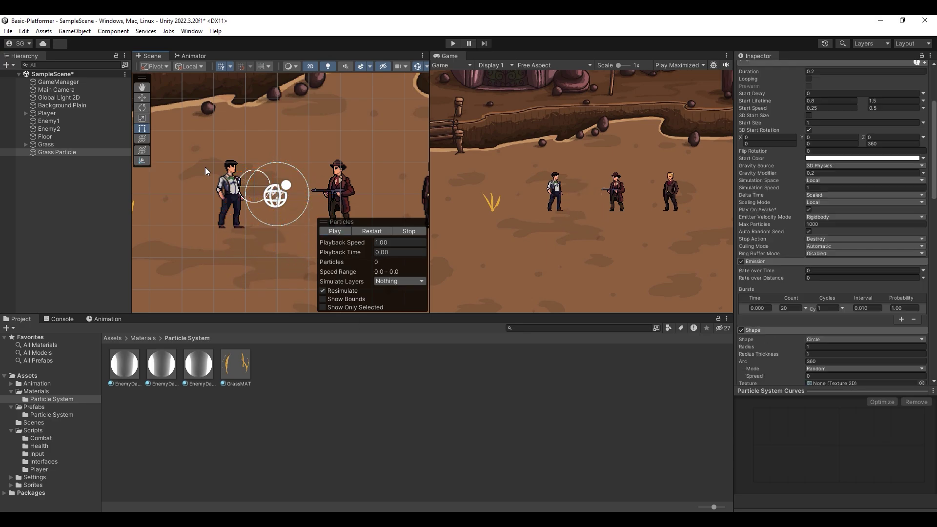
Save Grass Particle as a prefab in Prefabs/Particle System, delete it, and assign it as Grass's Damage Particles.
left_click(94, 180)
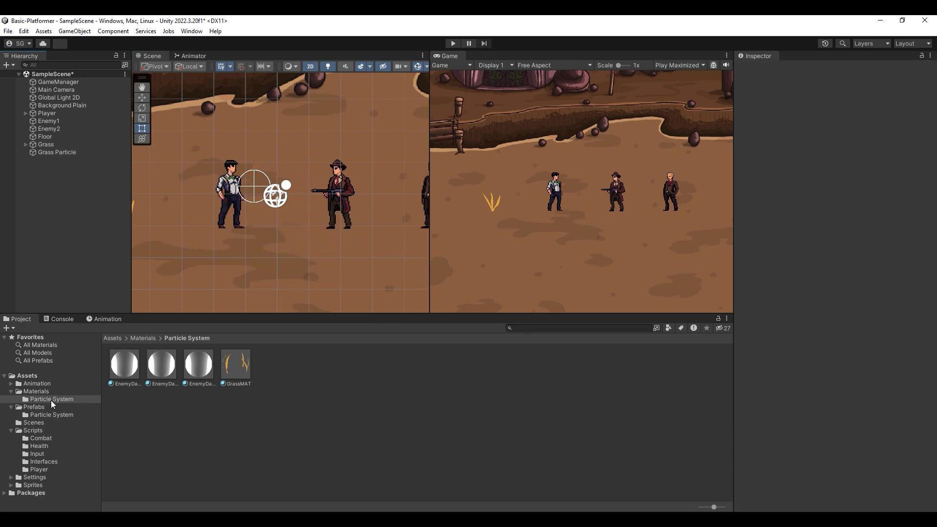
left_click(54, 414)
left_click_drag(69, 154, 217, 376)
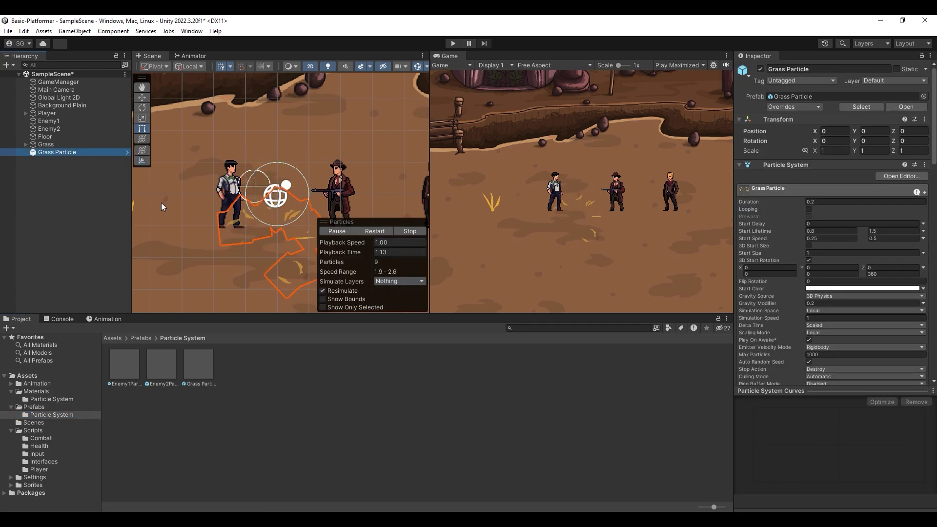
key("Delete")
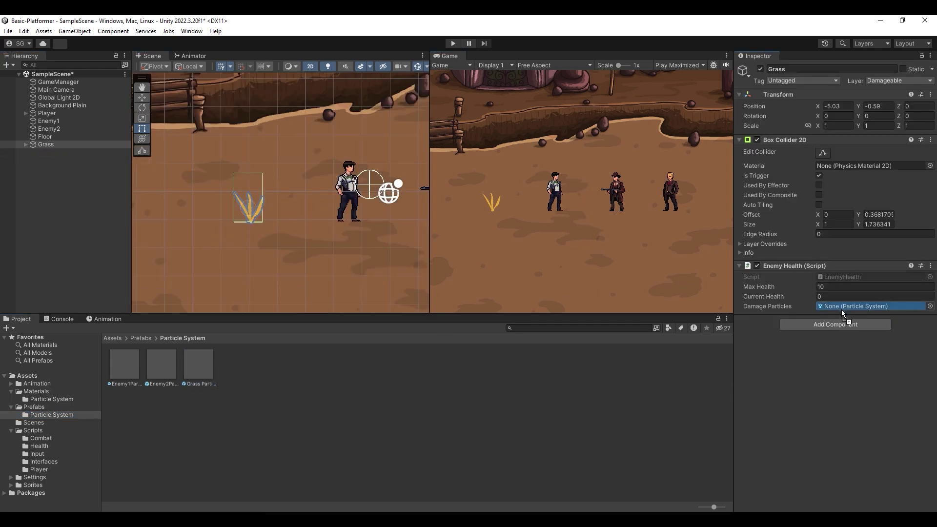
left_click_drag(244, 354, 841, 307)
Play the game and strike the grass to check its blade-particle burst.
left_click(453, 44)
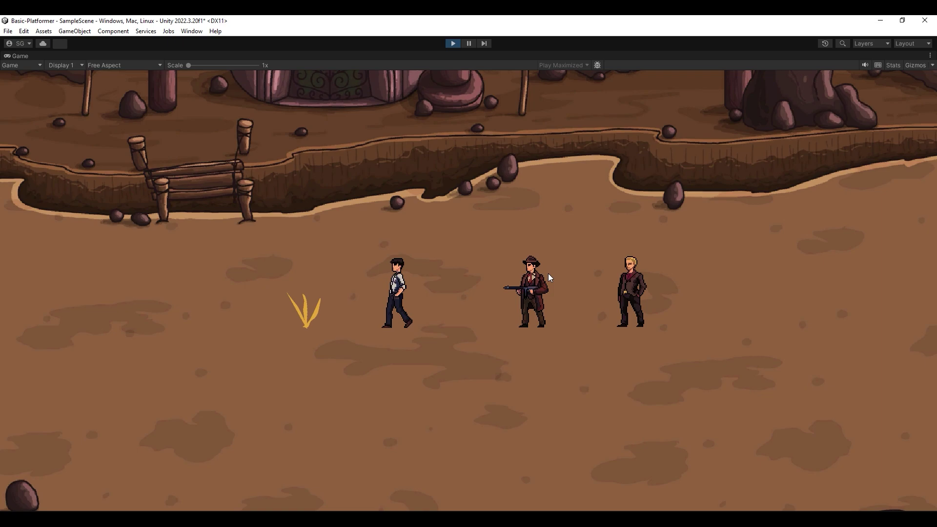
key("a")
left_click(540, 271)
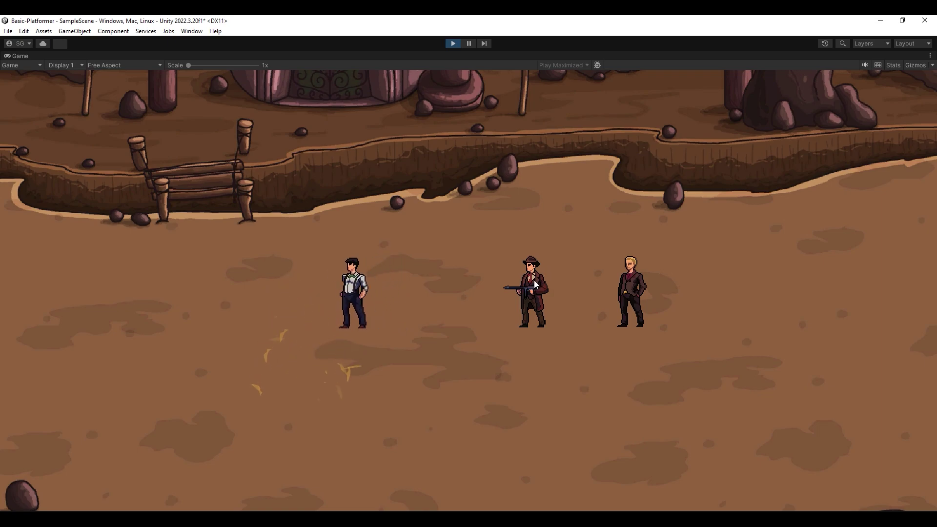
key("d")
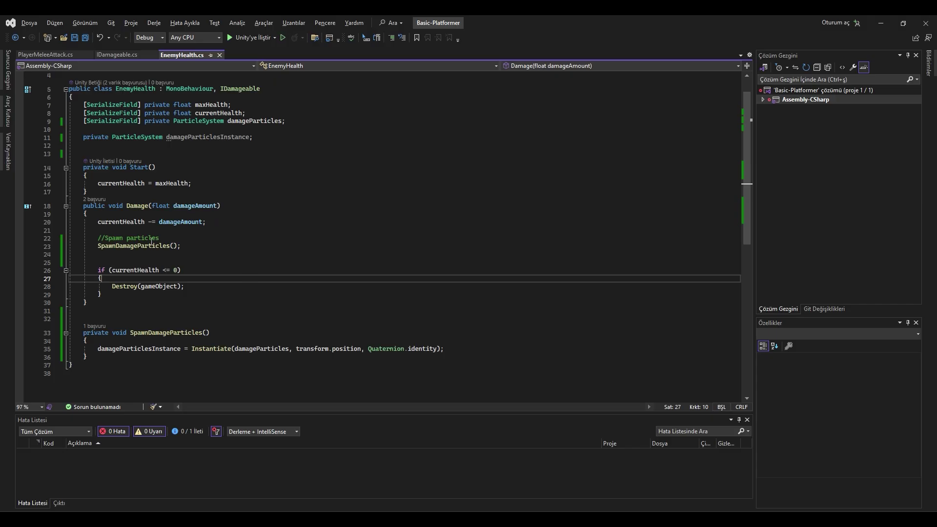
Switch Visual Studio from EnemyHealth.cs to the IDamageable.cs interface.
scroll(246, 228, "up", 1)
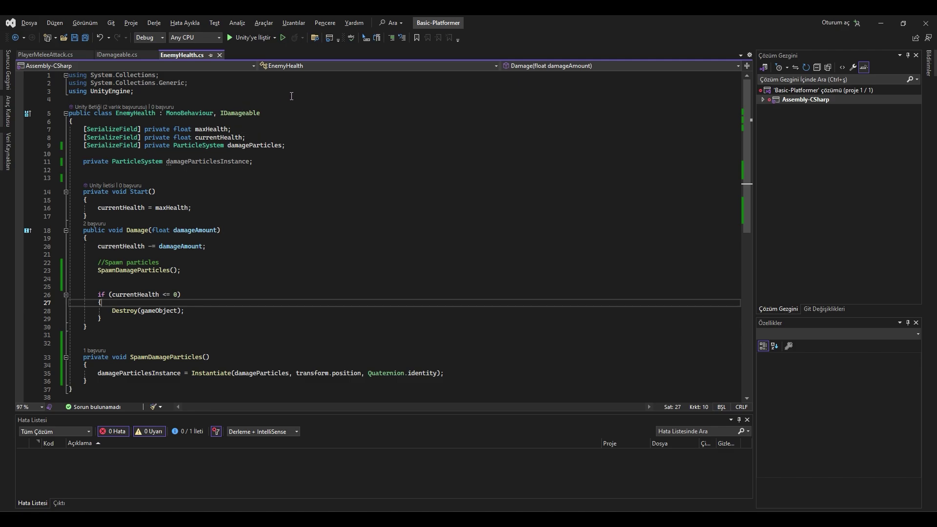
key("ctrl+Tab")
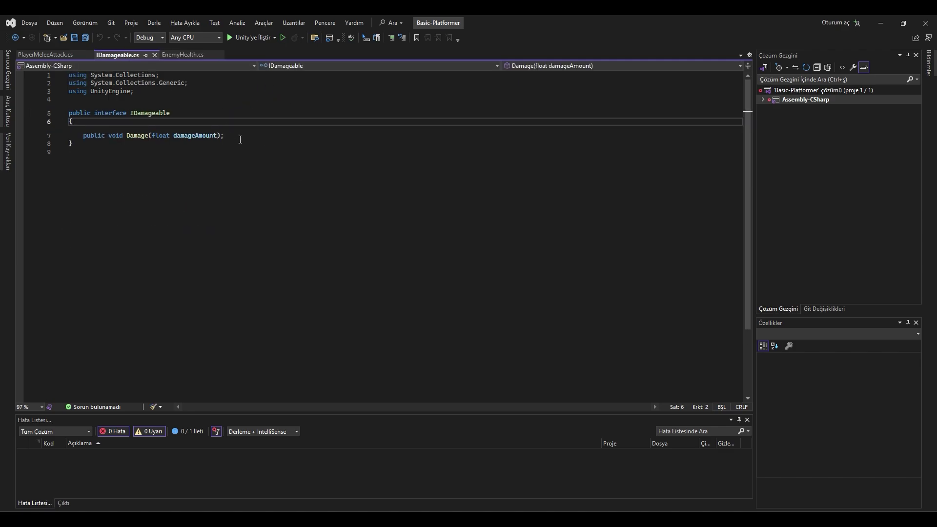
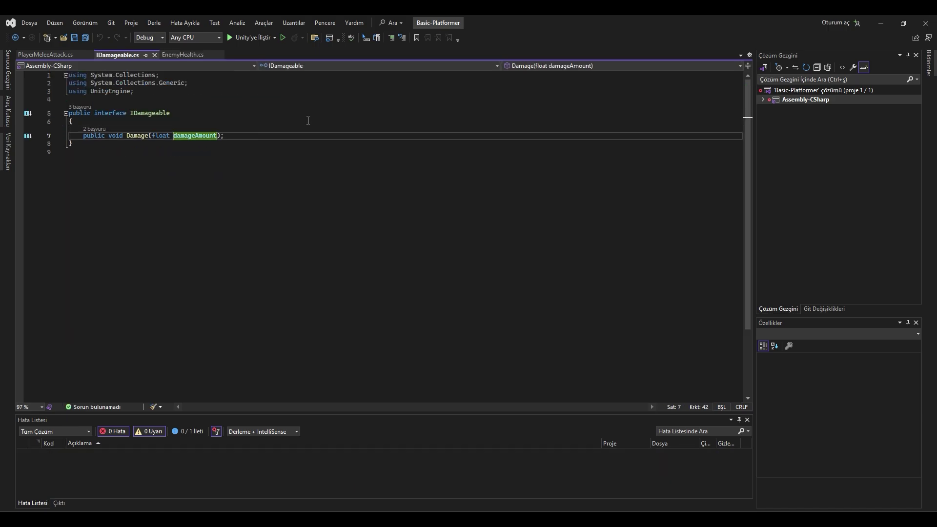
Add a Vector2 attackDirection parameter to Damage in IDamageable and EnemyHealth, and save.
type(", Vector2")
type(" att")
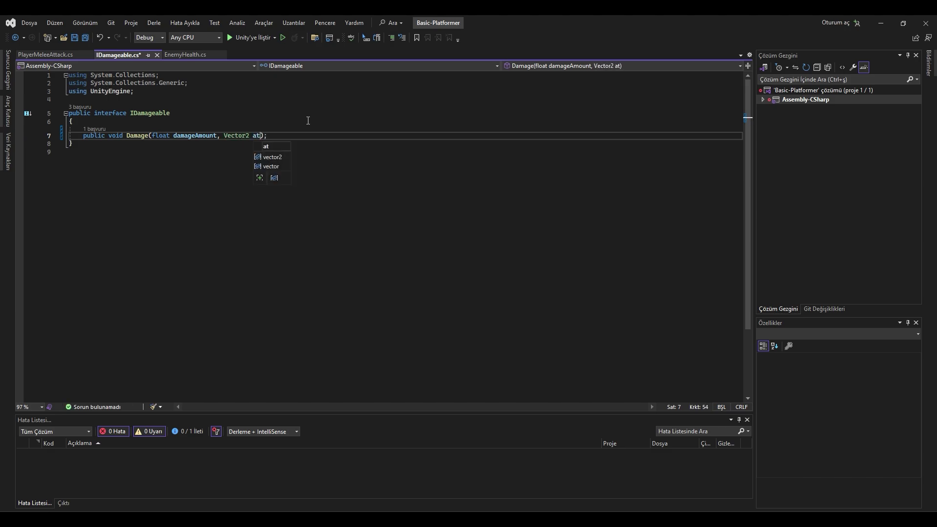
type("ackDirection")
left_click(345, 145)
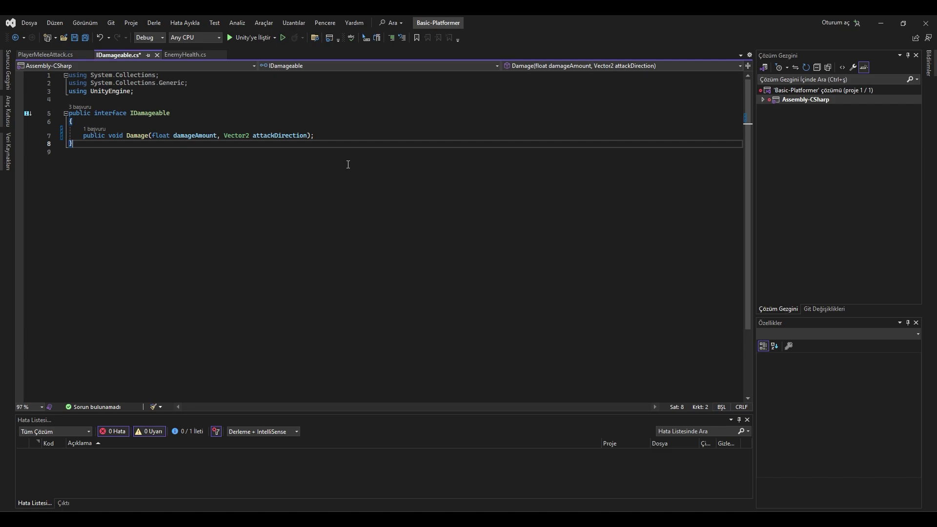
key("ctrl+Tab")
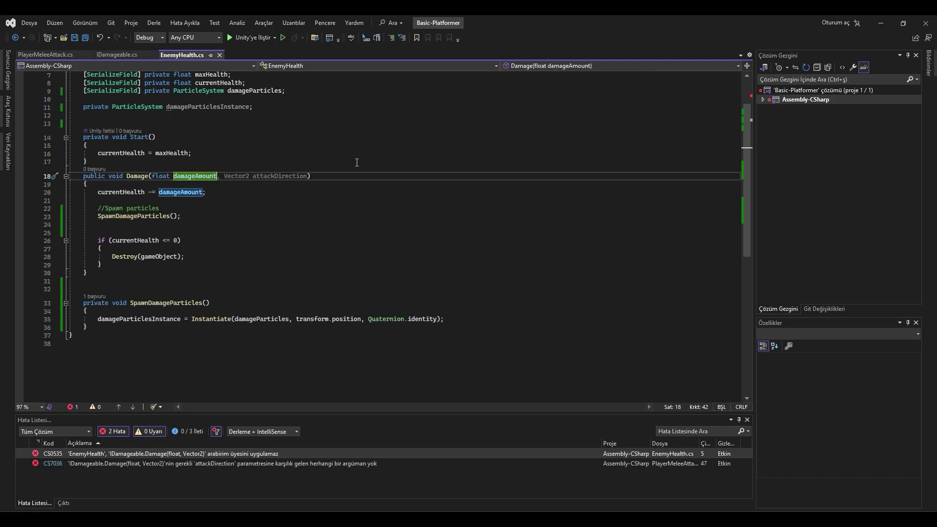
key("Tab")
key("End")
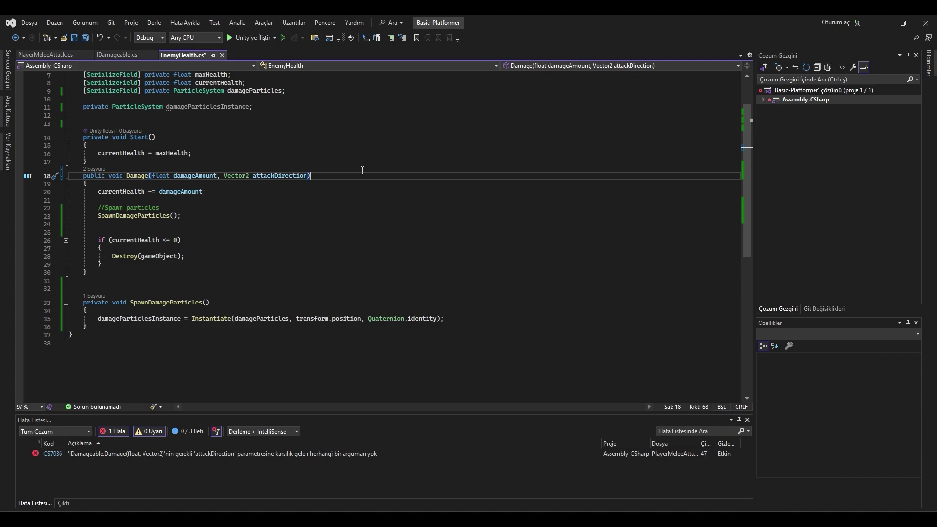
key("ctrl+s")
Start a 'Quaternion spawnRotation = Quaternion.FromToRotation(Vector2.right' line above the Instantiate call in SpawnDamageParticles.
left_click(255, 309)
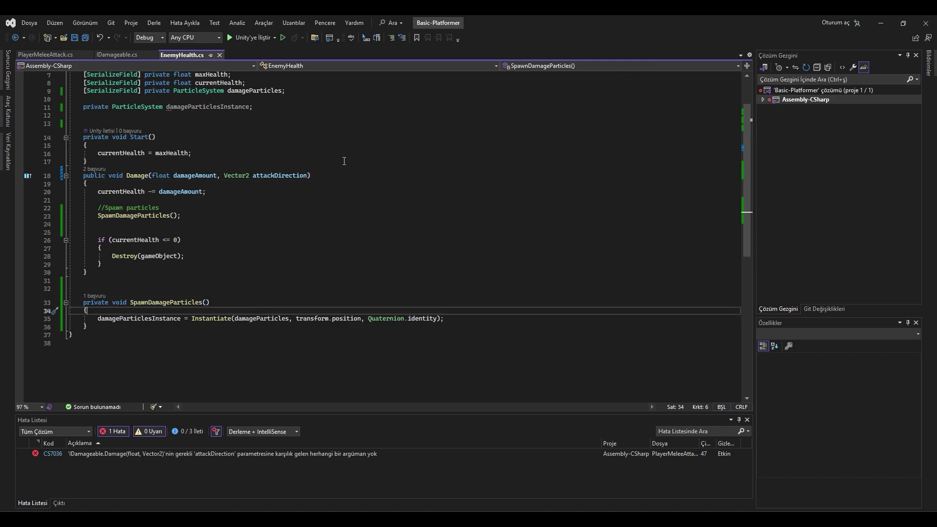
key("Return")
key("Return")
key("Up")
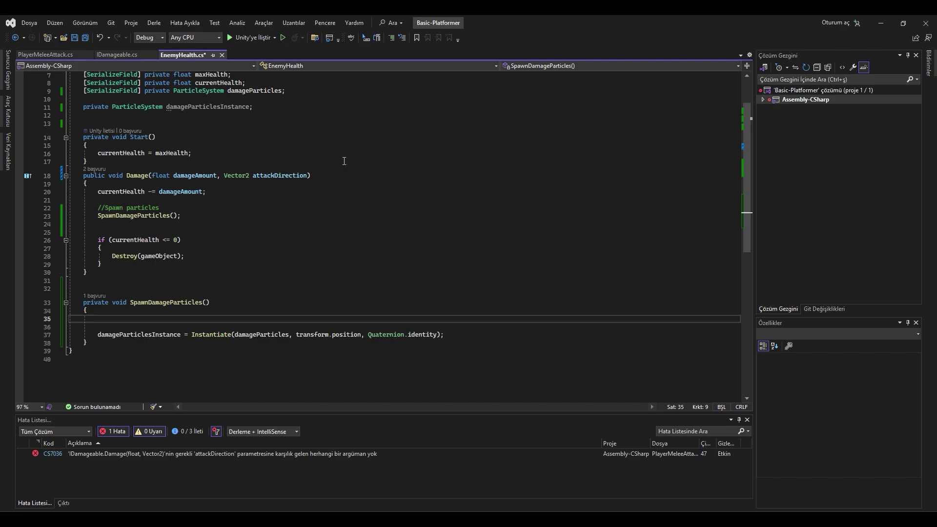
type("Quaternion spawnD")
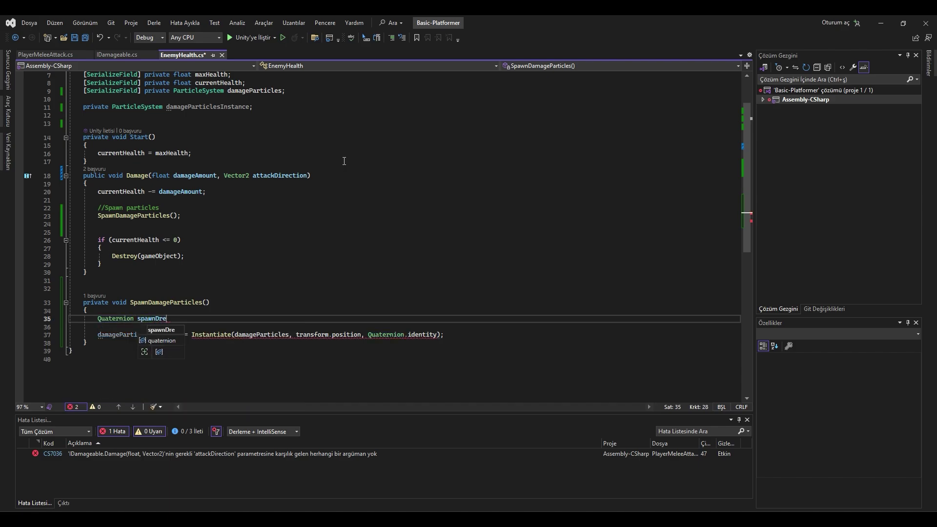
key("BackSpace")
type("Rotation = ")
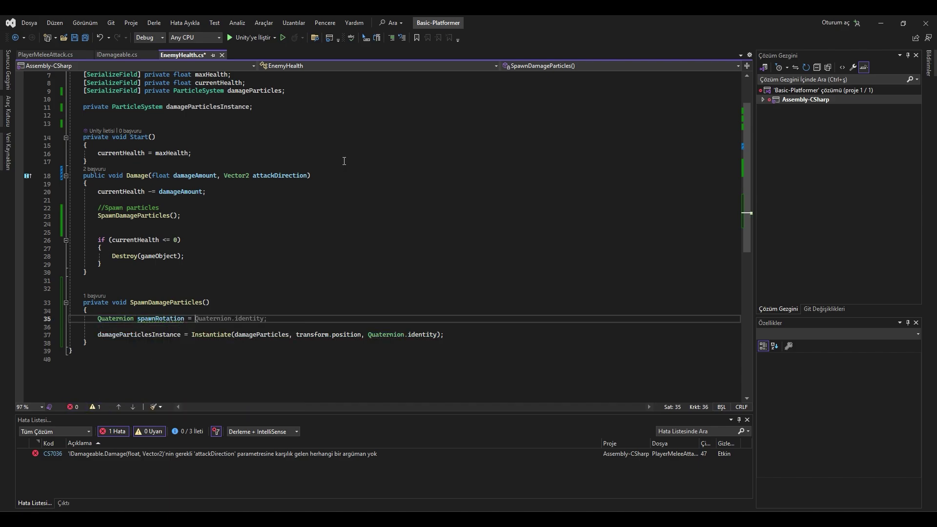
type("Quaternion.FromToRotation")
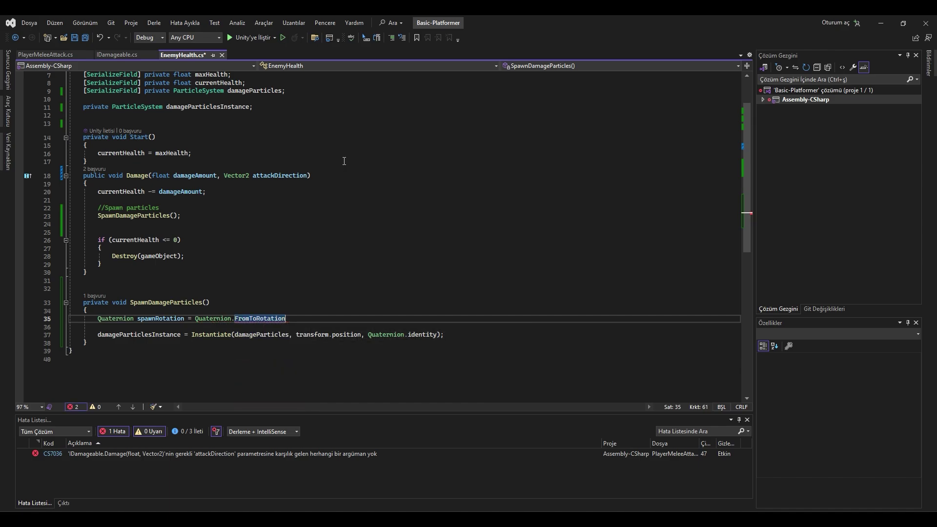
type("(Vector2.right")
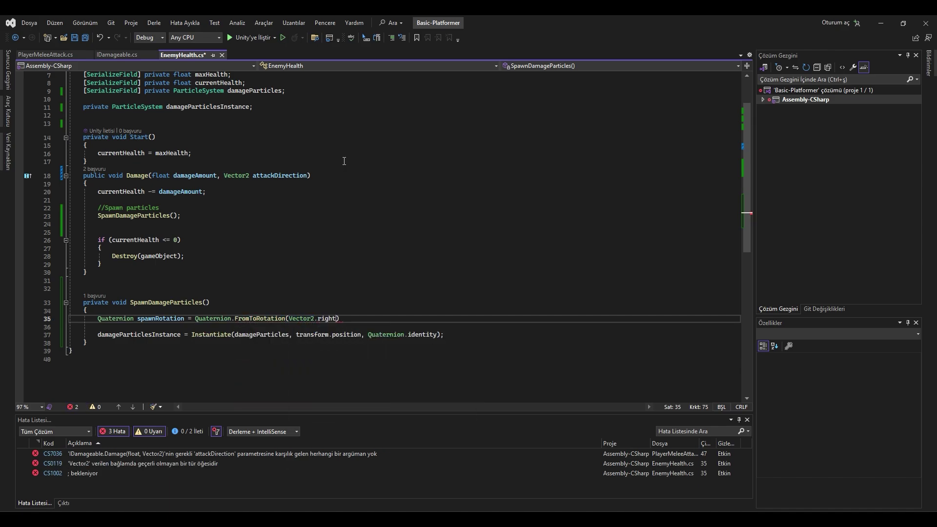
key("alt+Tab")
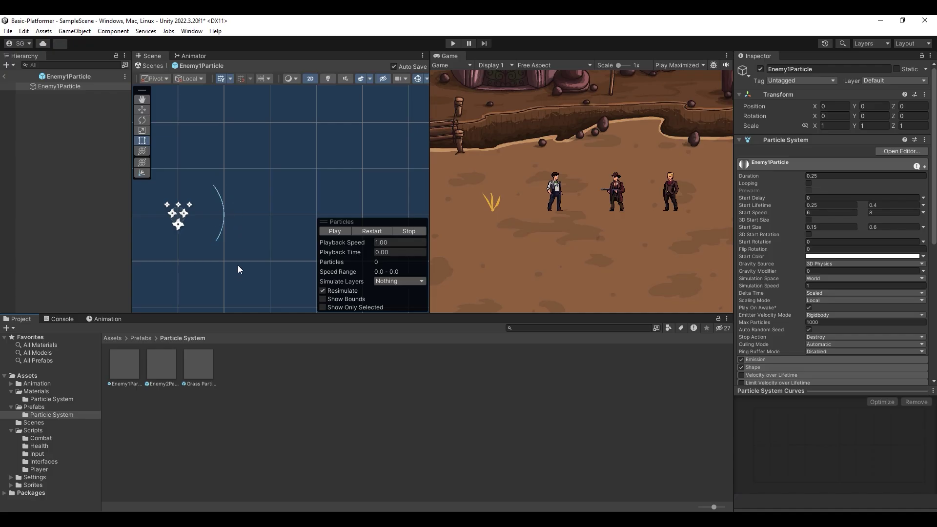
Preview the Enemy1Particle shape rotation, set Z to -35, then exit the prefab to SampleScene.
scroll(790, 266, "down", 5)
left_click(789, 250)
scroll(790, 249, "down", 3)
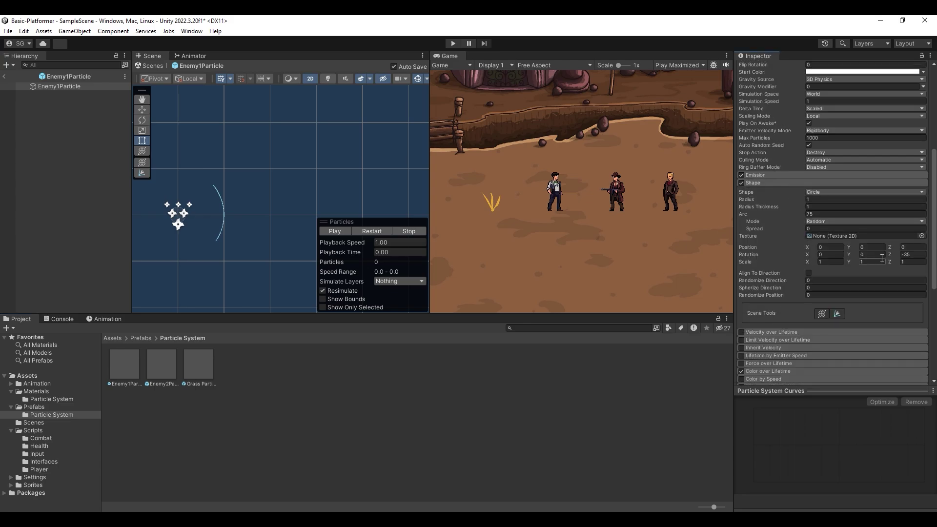
mouse_move(888, 254)
left_mouse_down()
mouse_move(339, 215)
mouse_move(475, 204)
left_mouse_up()
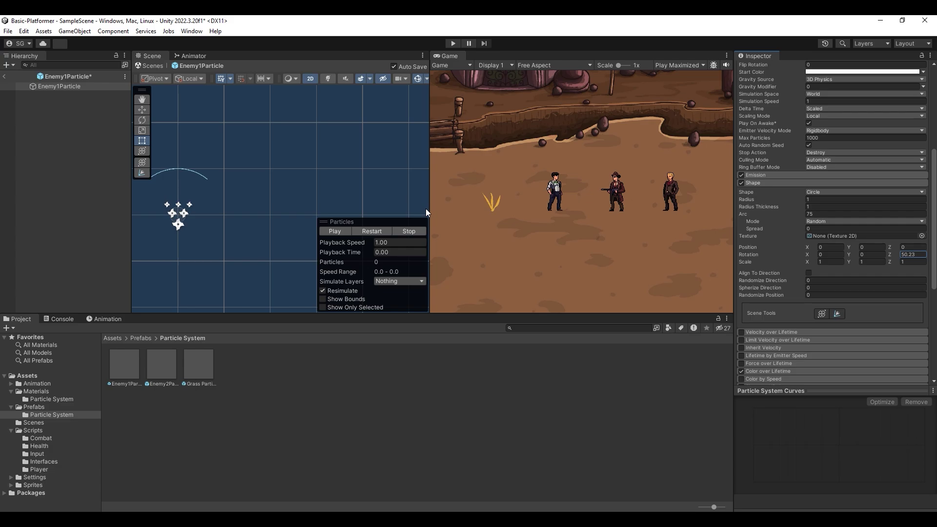
type("-35")
key("Return")
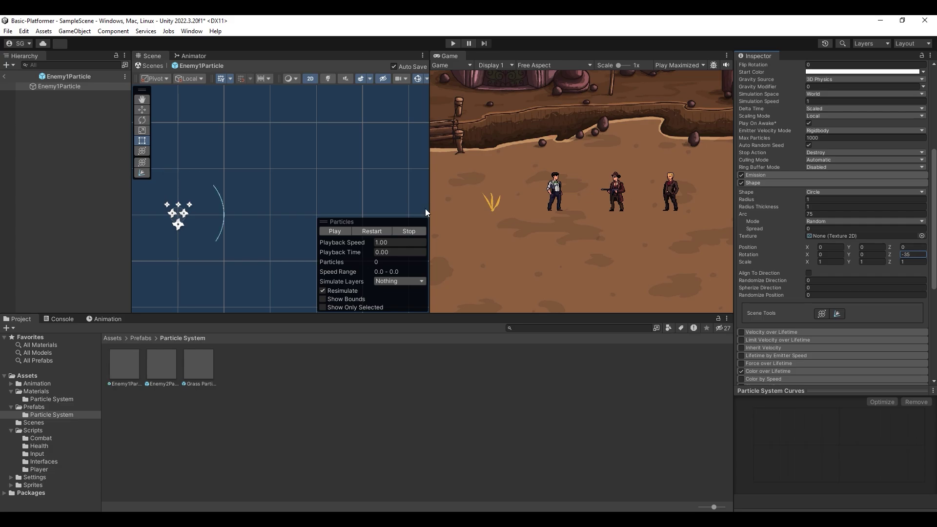
left_click(5, 77)
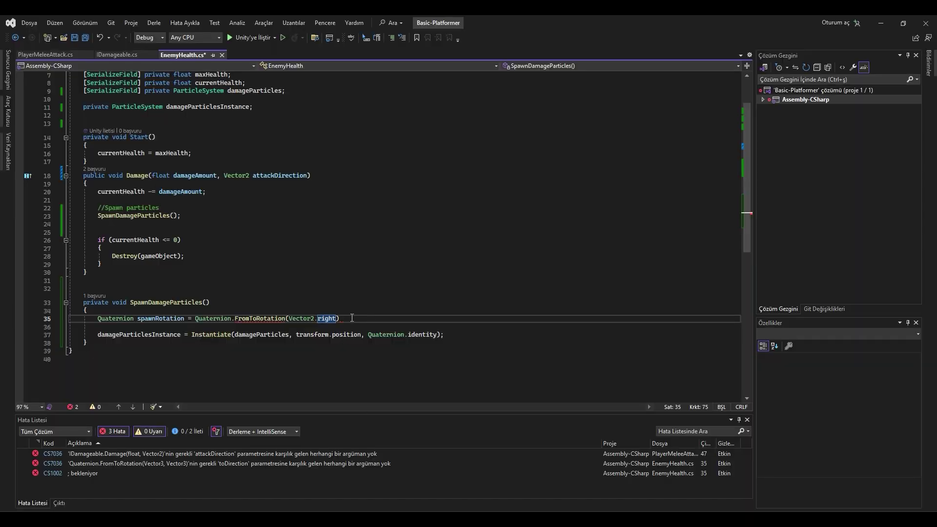
Give SpawnDamageParticles a Vector2 attackDirection parameter and use it as FromToRotation's second argument.
type(",")
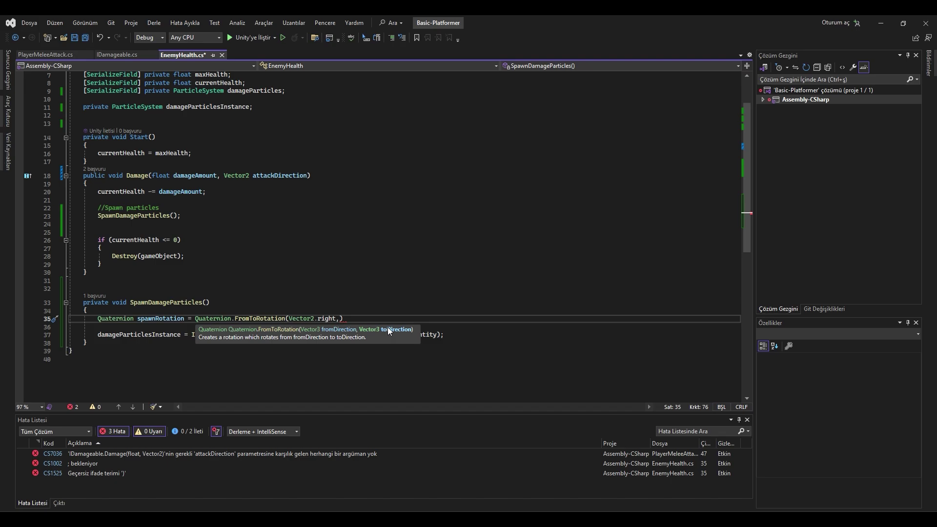
left_click(207, 302)
type("Vec")
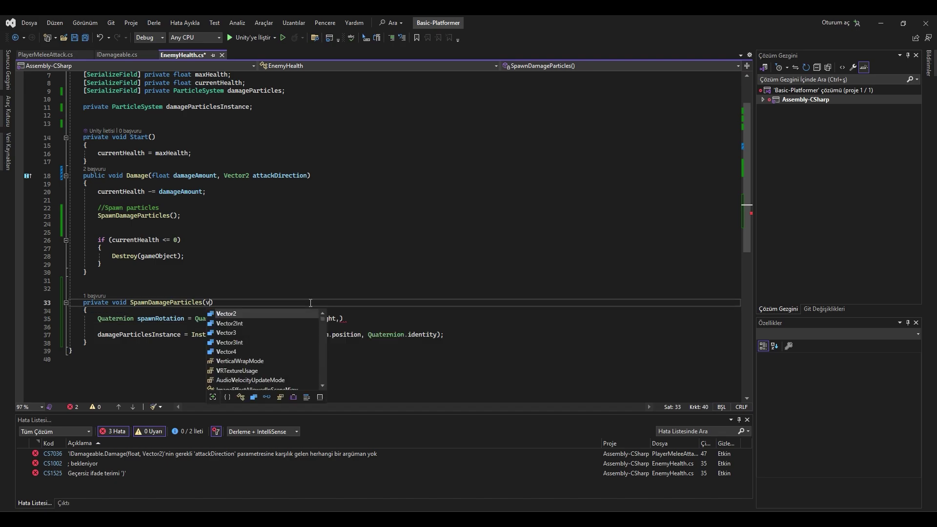
type("tor2 attackD")
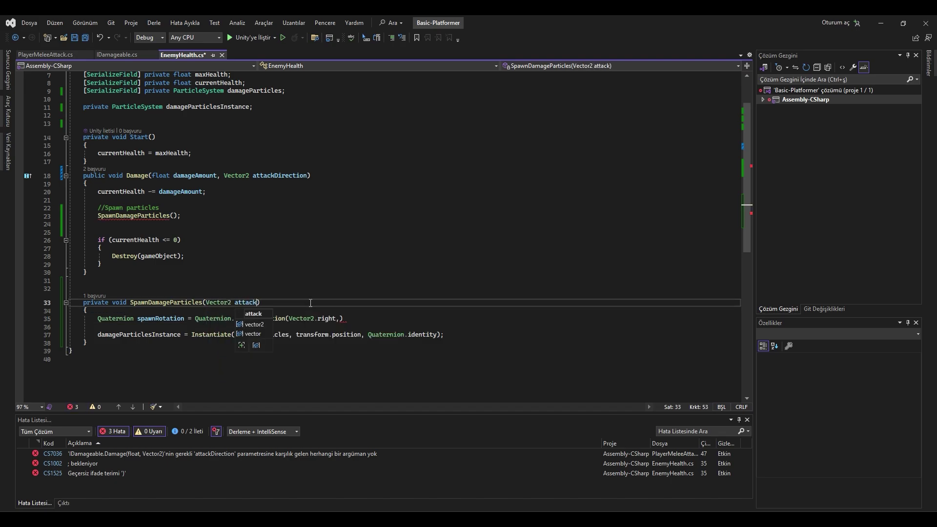
type("irection")
left_click(341, 318)
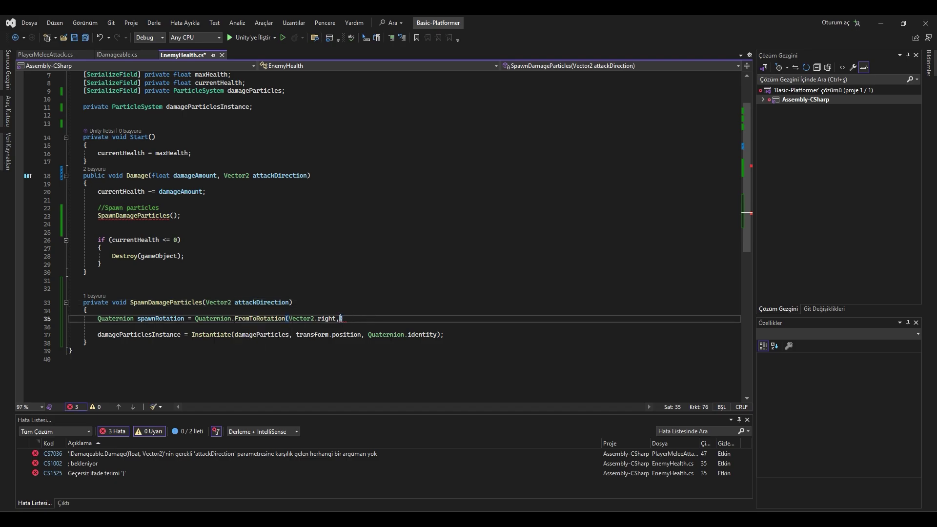
type("atta")
key("Tab")
key("End")
type(";")
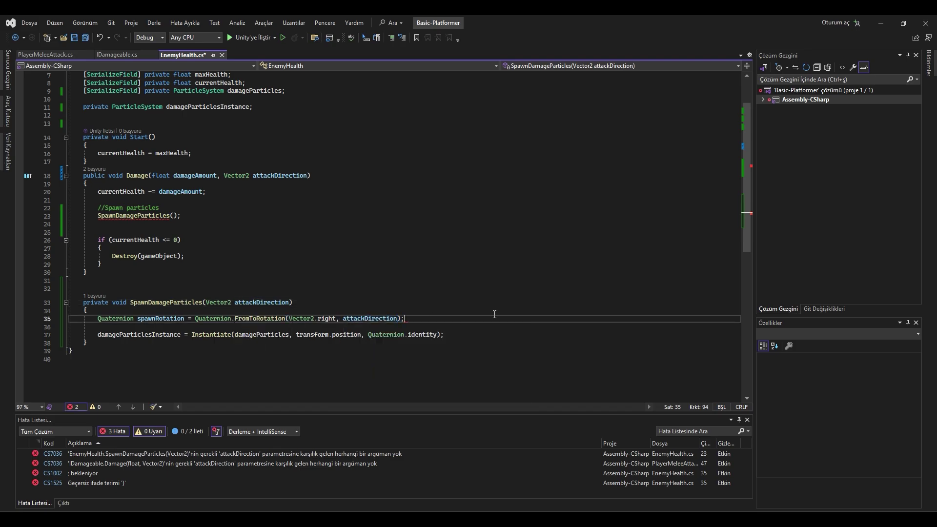
key("ctrl+s")
Pass attackDirection into the SpawnDamageParticles call on line 23 and save.
left_click(172, 215)
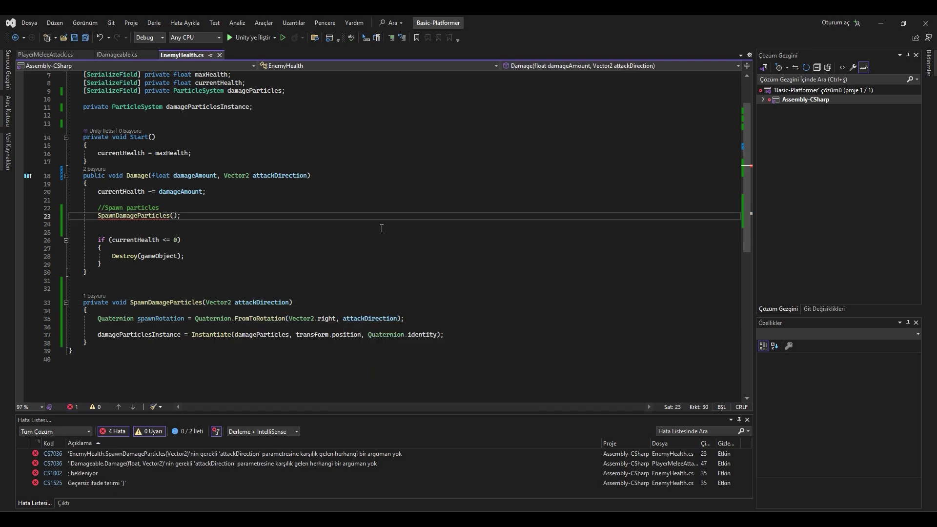
type("att")
key("Escape")
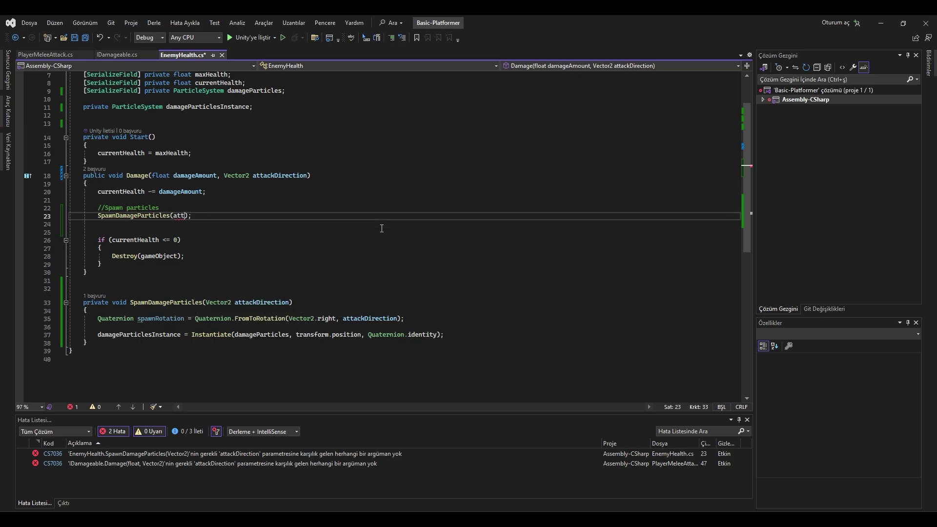
key("ctrl+space")
key("Tab")
key("ctrl+s")
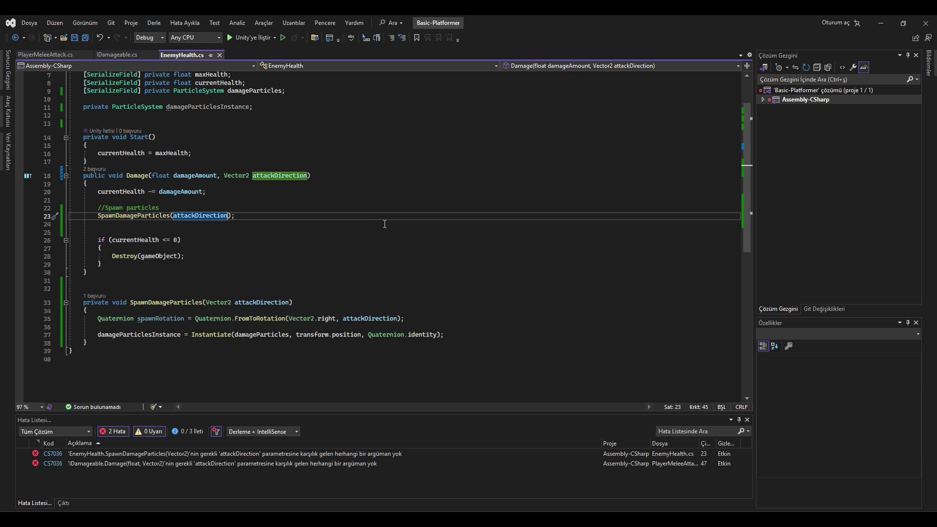
Replace Quaternion.identity in the Instantiate call on line 37 with spawnRotation.
left_click(159, 318)
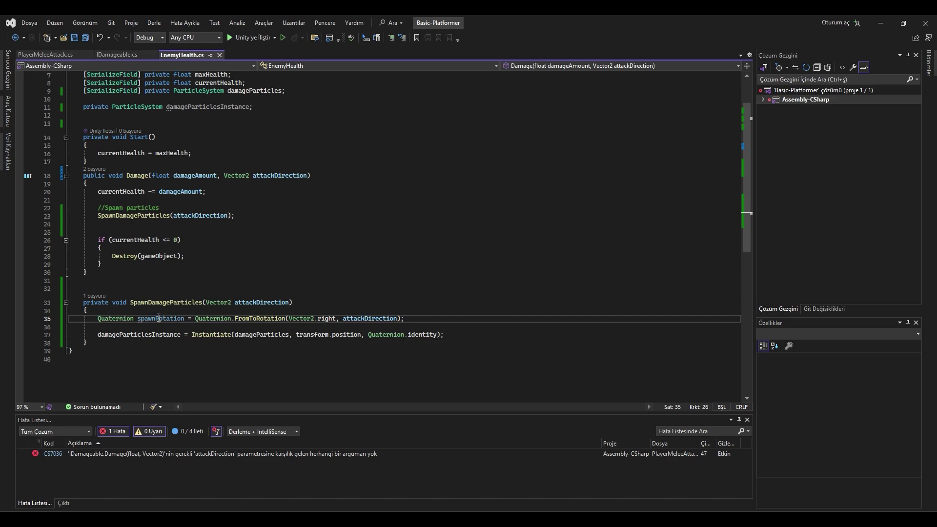
left_click_drag(368, 334, 438, 334)
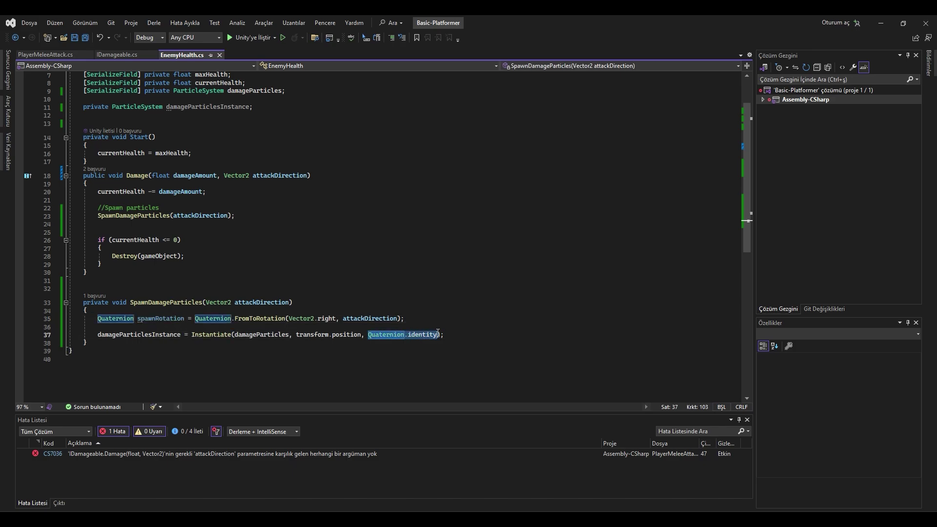
left_click(481, 319)
left_click_drag(368, 335, 438, 334)
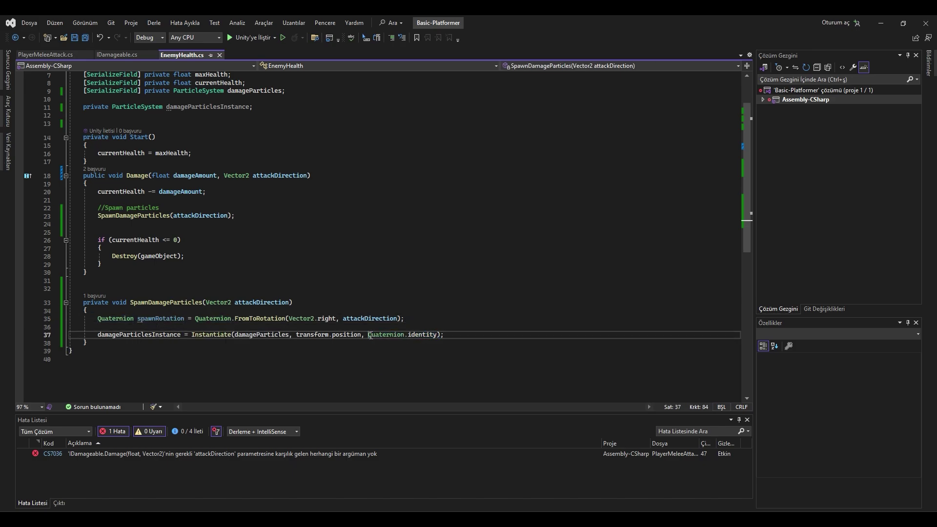
type("spa")
key("Tab")
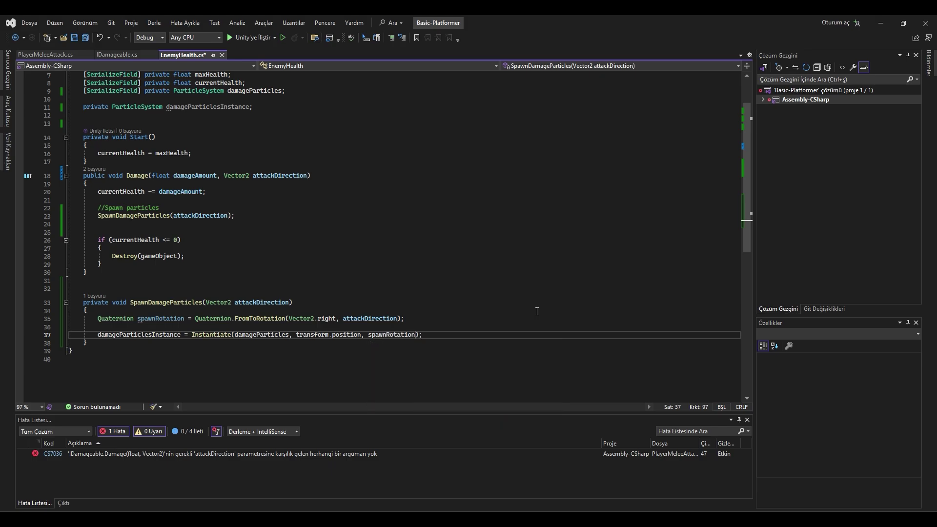
key("Up")
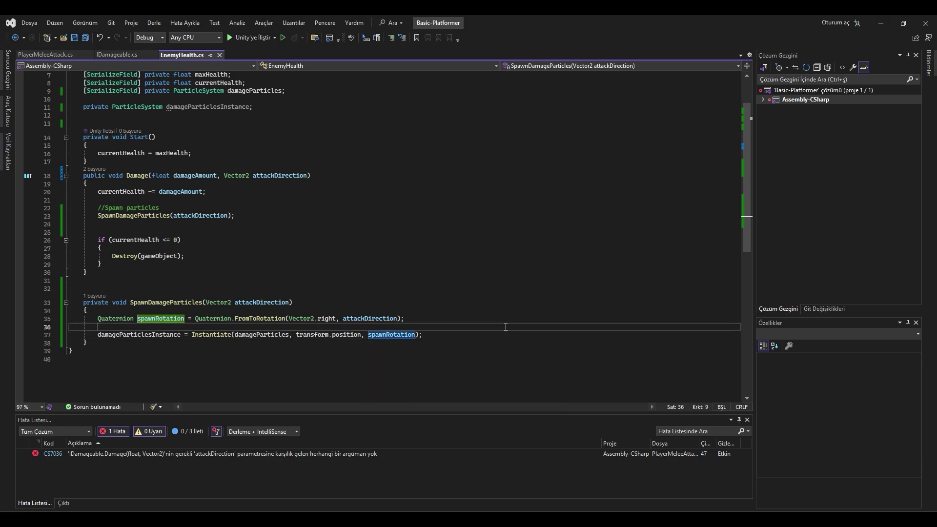
left_click(371, 453)
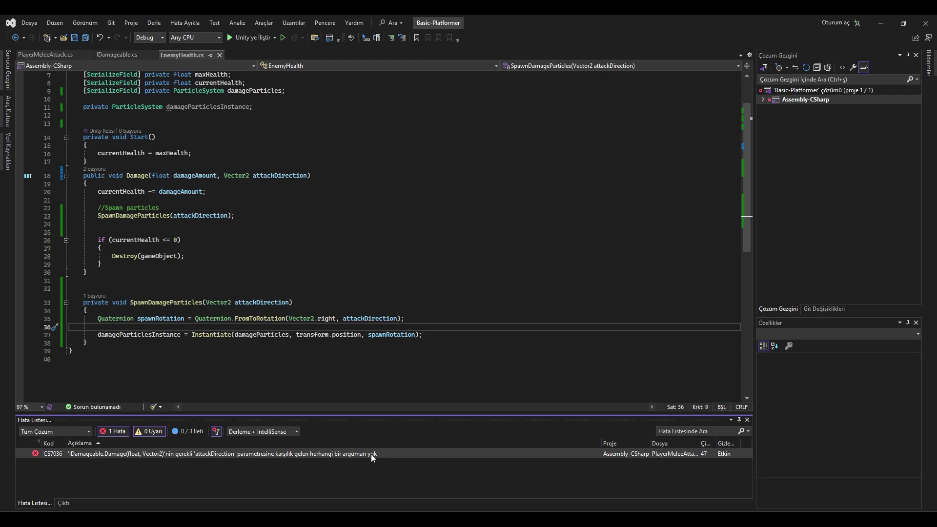
Add transform.right as the attack direction to PlayerMeleeAttack's Damage call on line 47 and save.
double_click(371, 454)
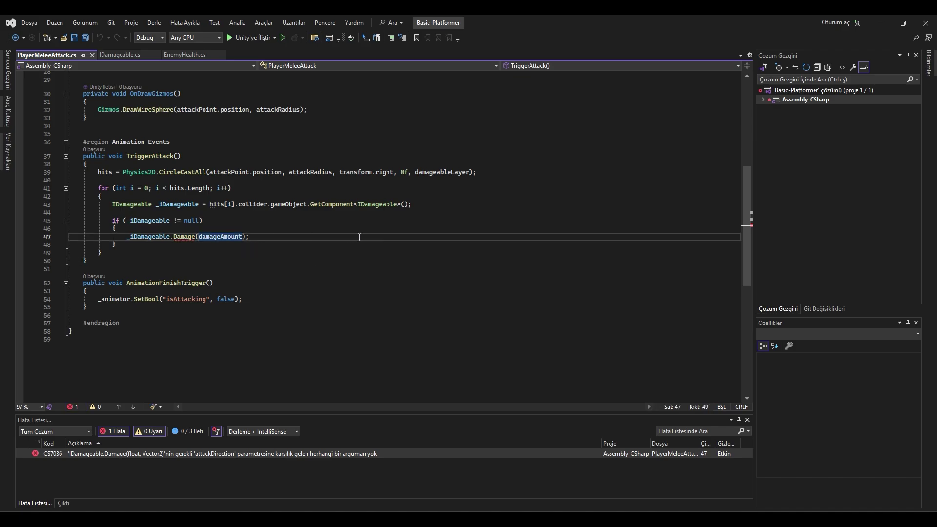
type(", ")
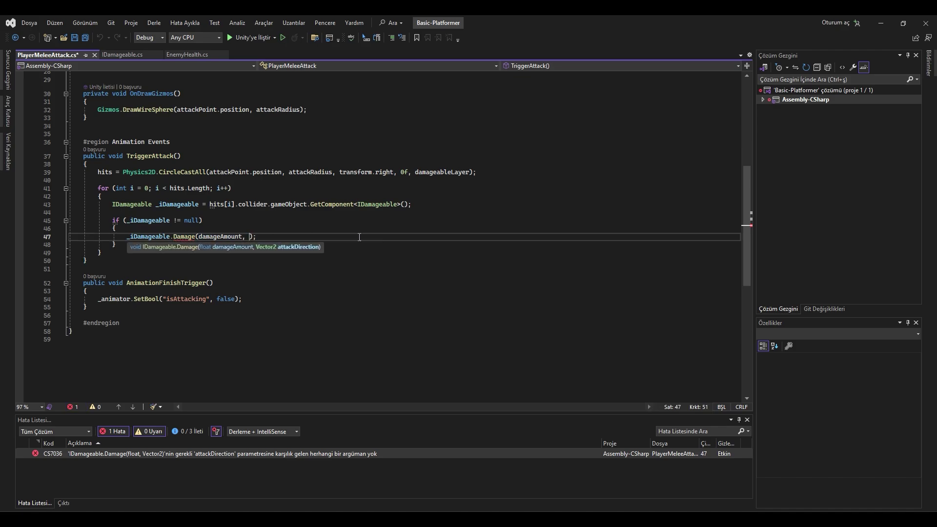
type("tra")
key("Tab")
type(".")
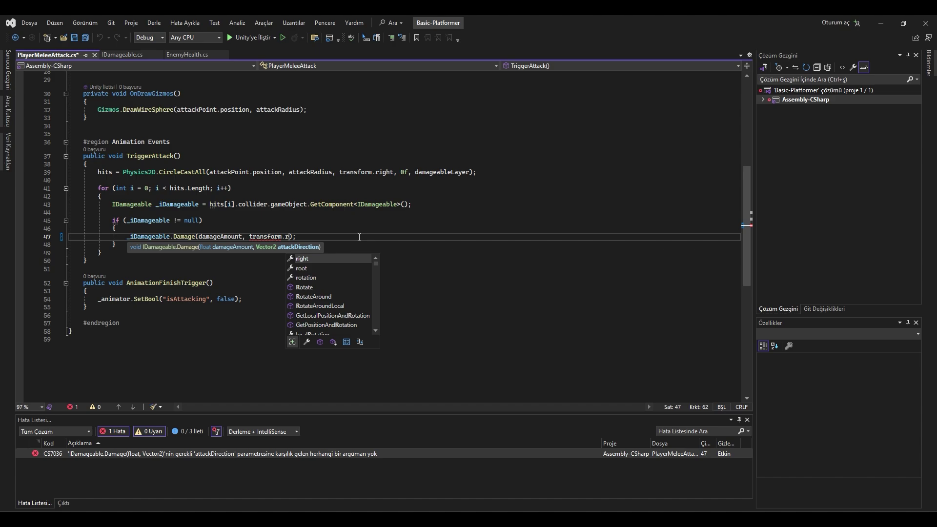
type("ri")
key("Tab")
key("Up")
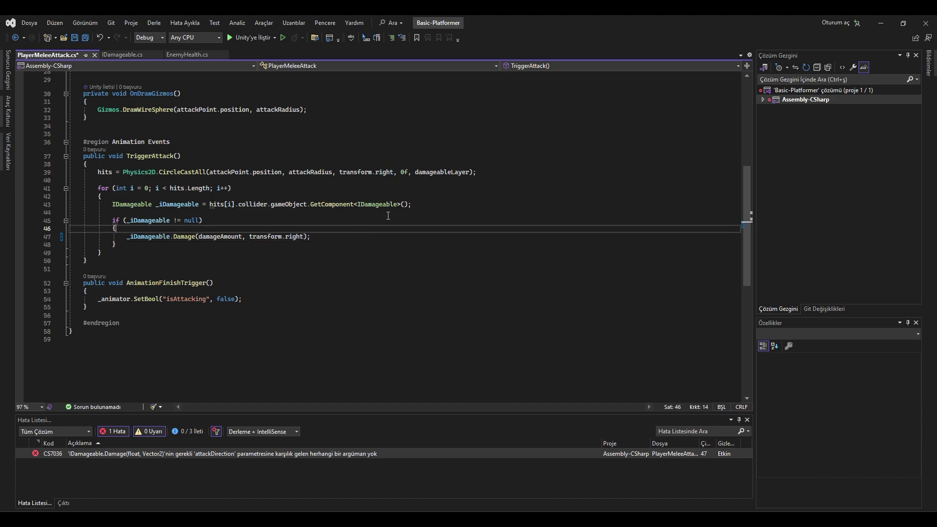
key("ctrl+s")
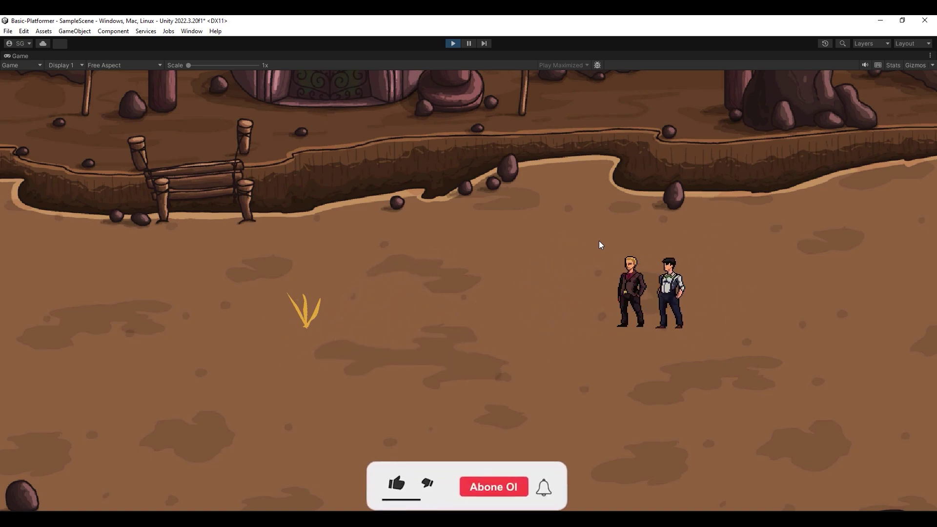
Walk the character left into the grass tuft, then back to the right.
key("a")
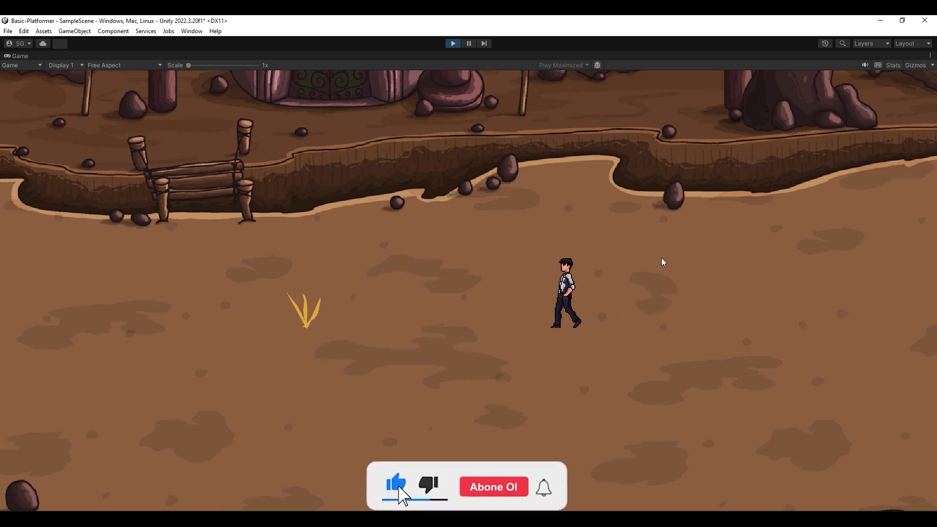
key("a")
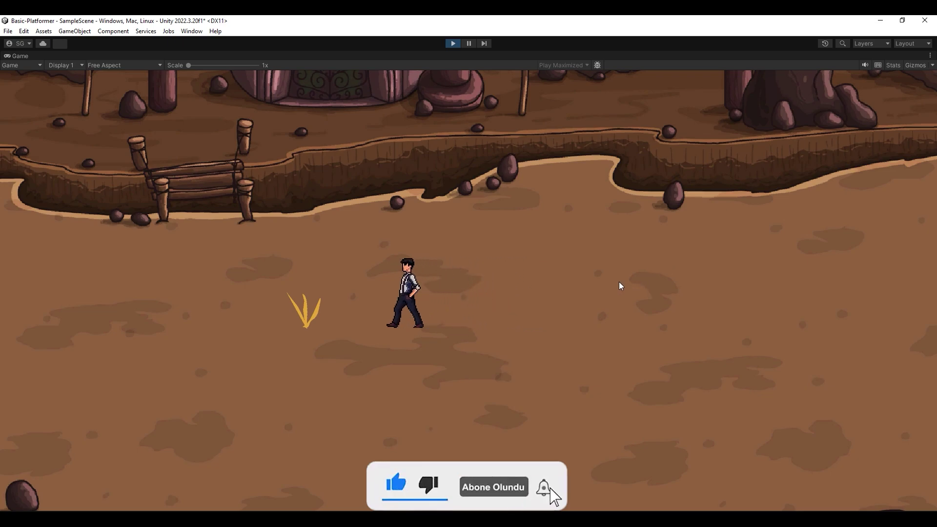
key("d")
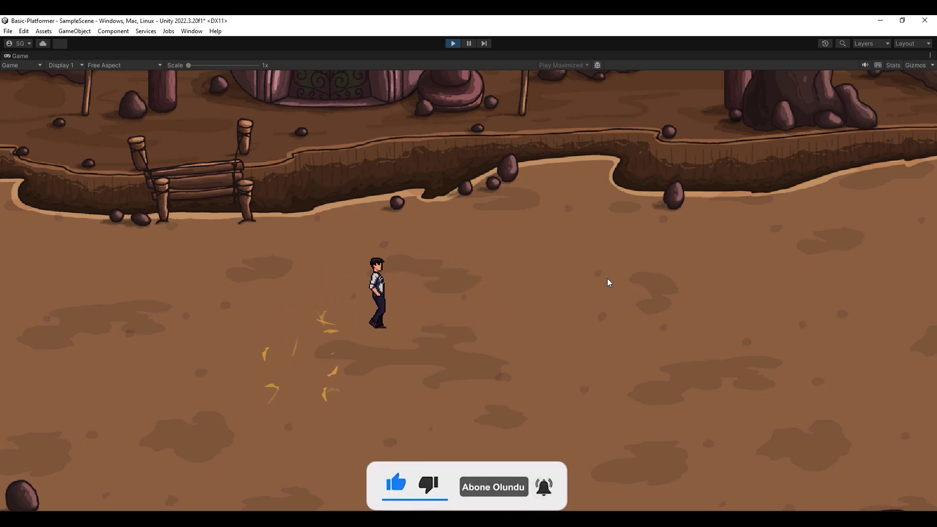